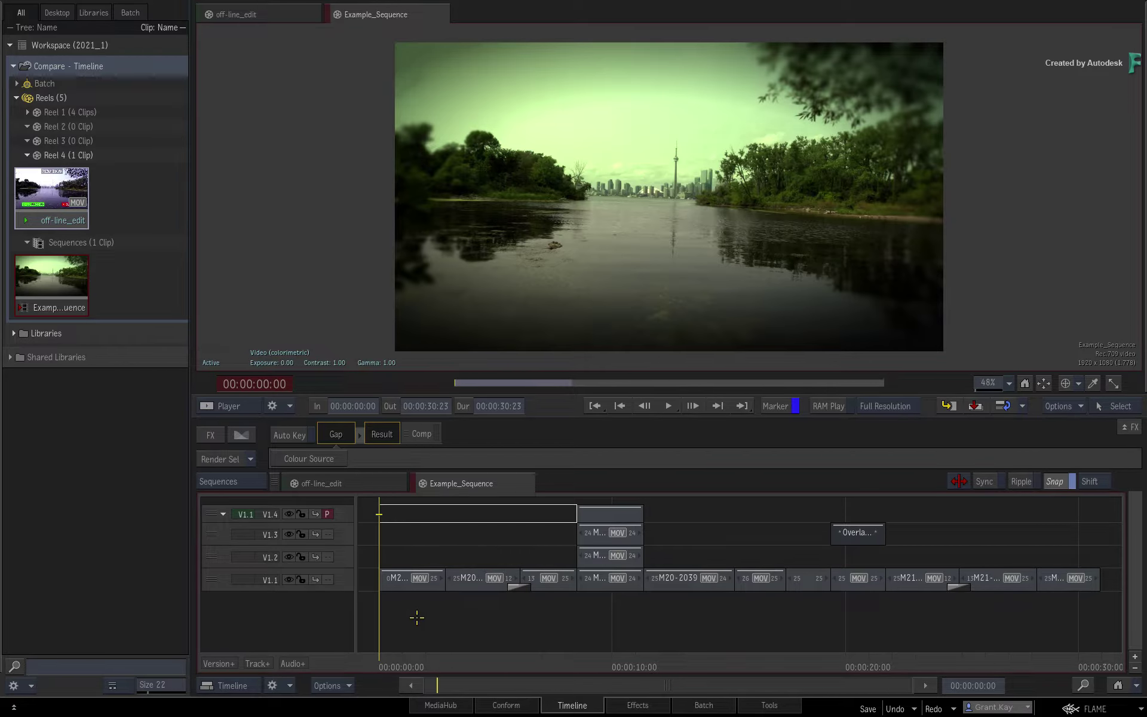
Scrub the Example_Sequence playhead to about 00:00:19:09
{"action": "left_click_drag", "start_coordinate": [397, 669], "coordinate": [388, 635]}
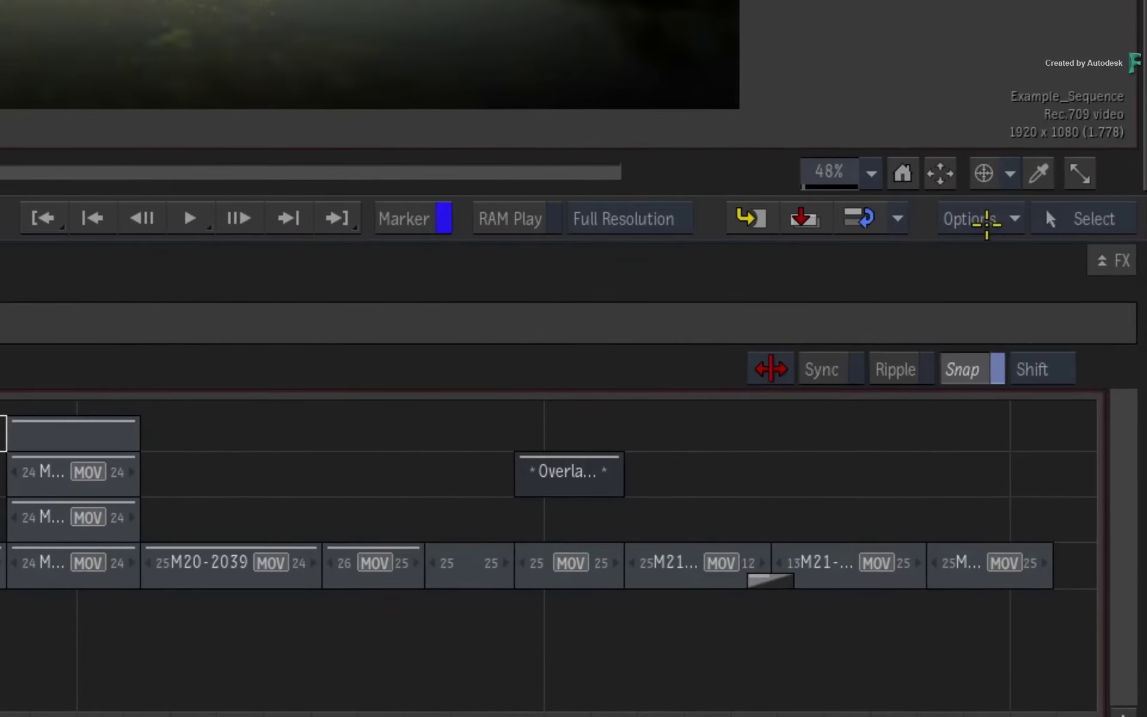
Show the viewing settings beside the viewer, try Horizontal Split, then set Compare Off
{"action": "left_click", "coordinate": [1070, 410]}
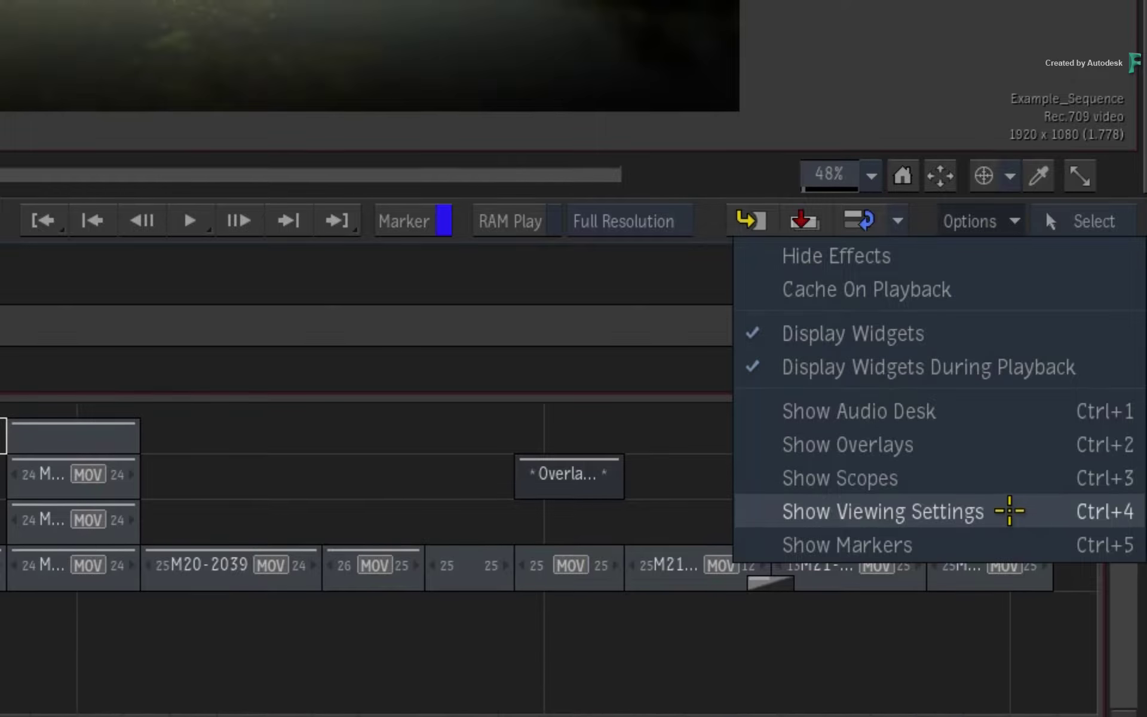
{"action": "left_click", "coordinate": [1010, 508]}
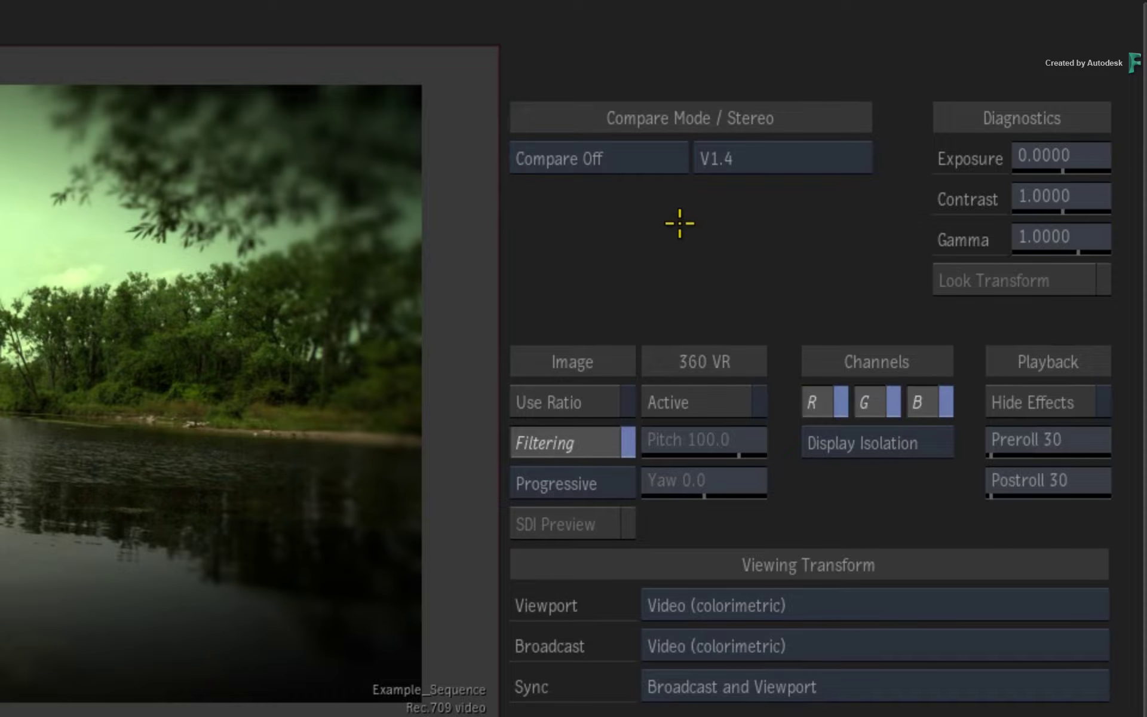
{"action": "left_click", "coordinate": [628, 160]}
{"action": "key", "text": "Escape"}
{"action": "left_click", "coordinate": [628, 159]}
{"action": "left_click", "coordinate": [651, 87]}
{"action": "left_click", "coordinate": [615, 158]}
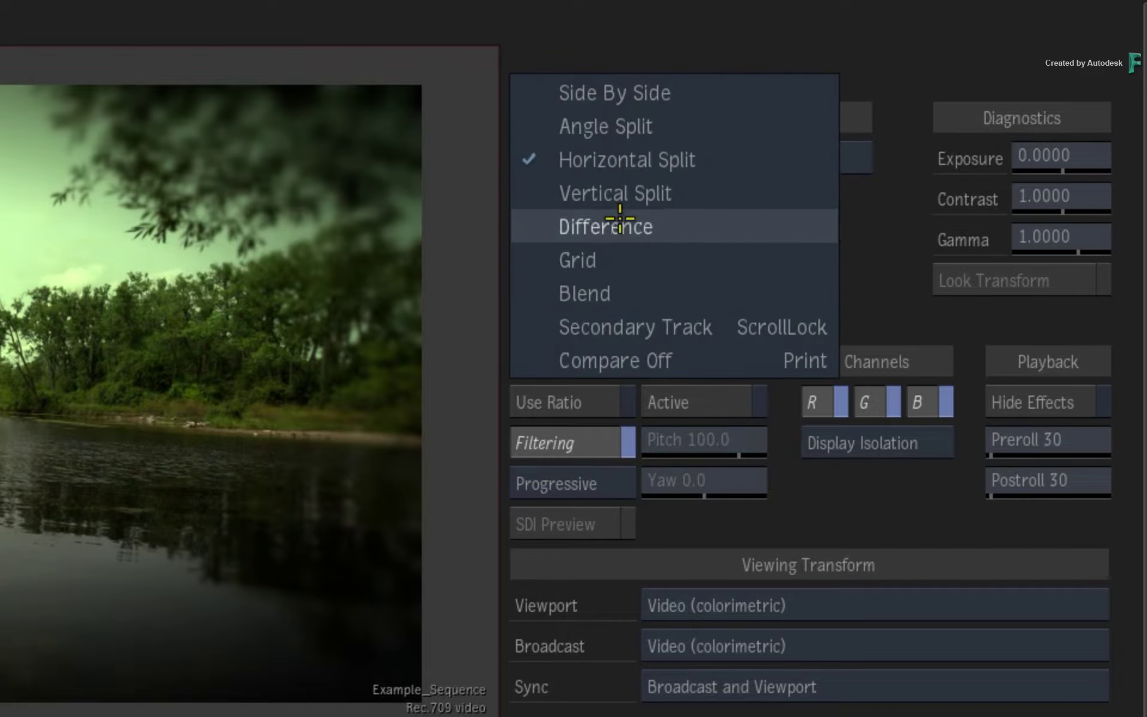
{"action": "left_click", "coordinate": [597, 360]}
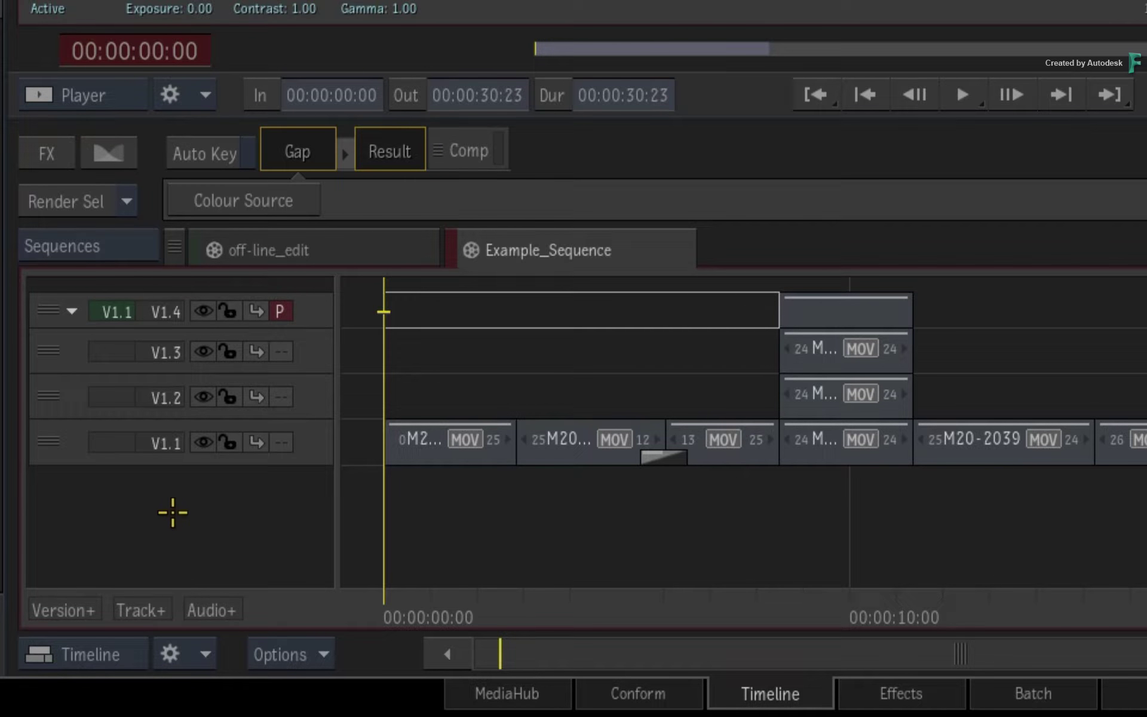
Add version track V2.1 and place the off-line_edit clip on it
{"action": "left_click", "coordinate": [73, 610]}
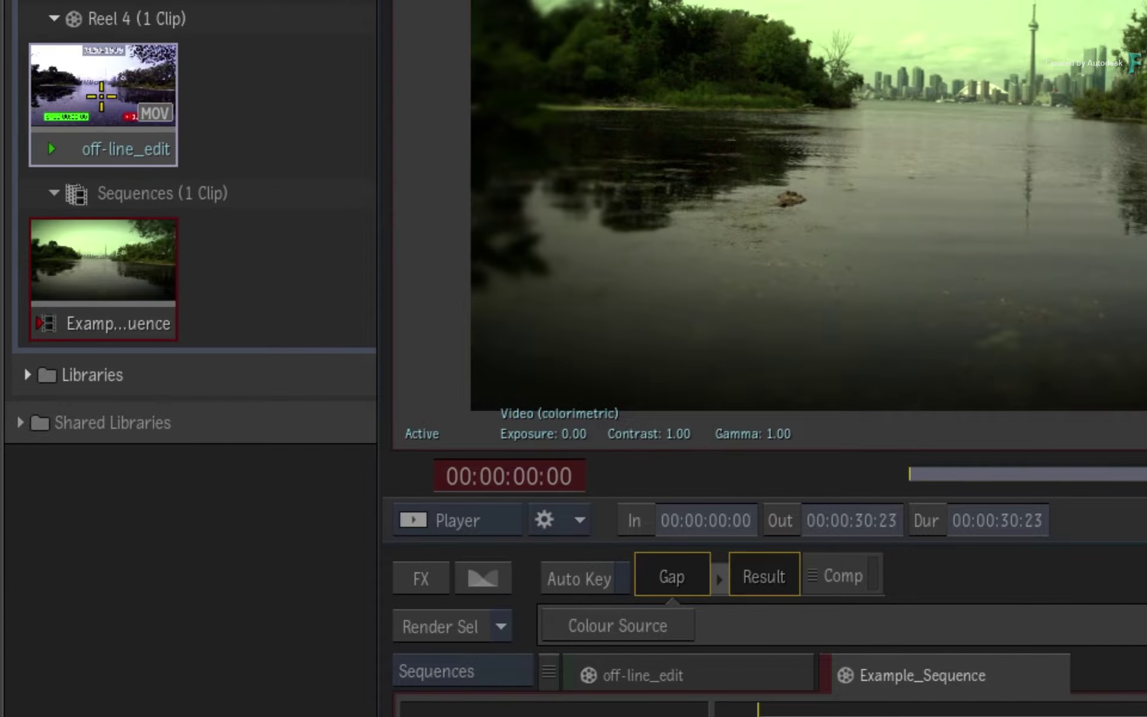
{"action": "mouse_move", "coordinate": [159, 120]}
{"action": "left_mouse_down"}
{"action": "mouse_move", "coordinate": [597, 191]}
{"action": "mouse_move", "coordinate": [825, 716]}
{"action": "left_mouse_up"}
{"action": "left_click_drag", "start_coordinate": [648, 525], "coordinate": [589, 542]}
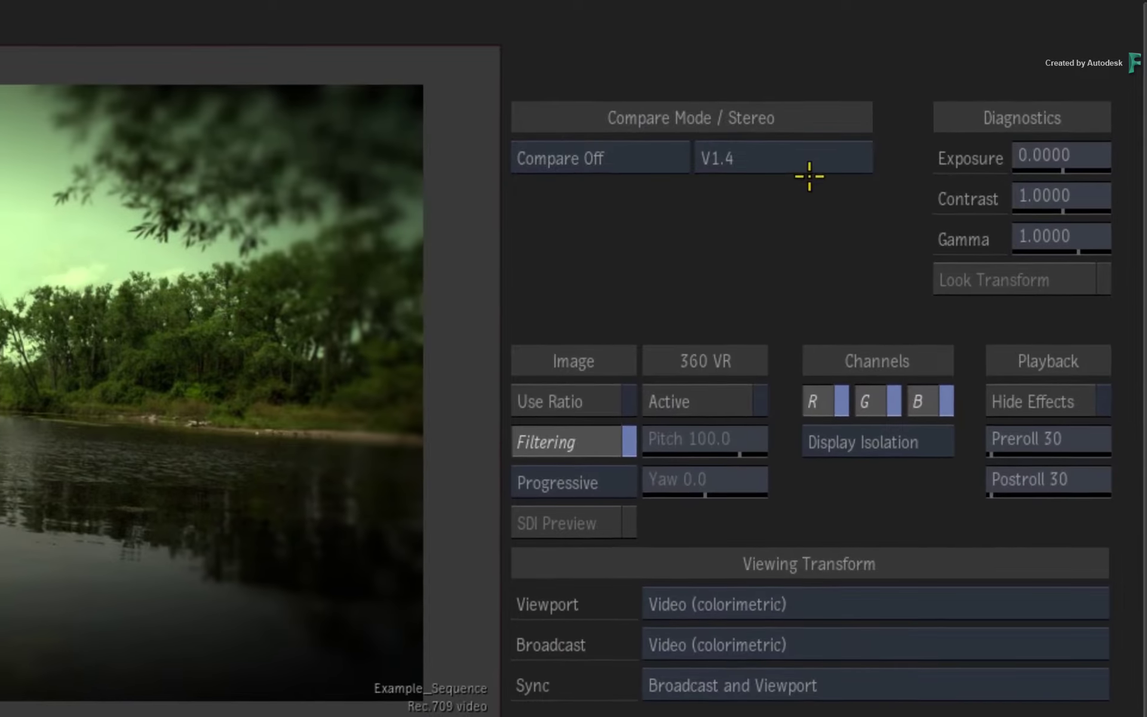
Set track V2.1 as the Secondary Track from its track header menu
{"action": "left_click", "coordinate": [809, 174]}
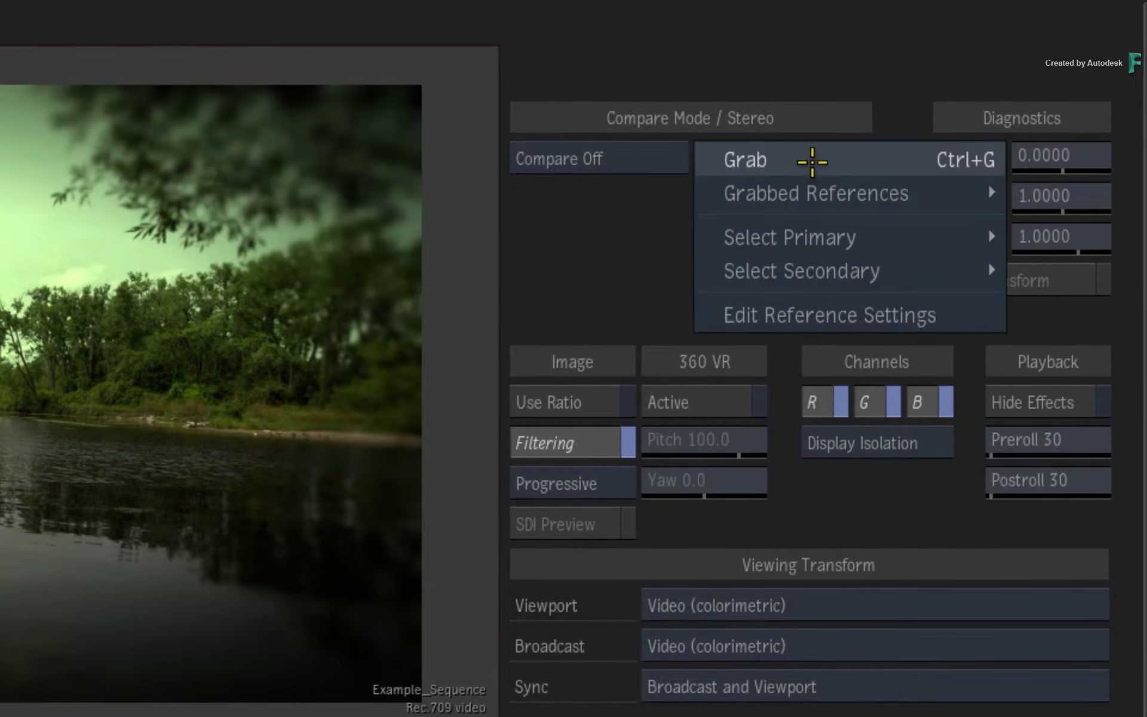
{"action": "mouse_move", "coordinate": [934, 277]}
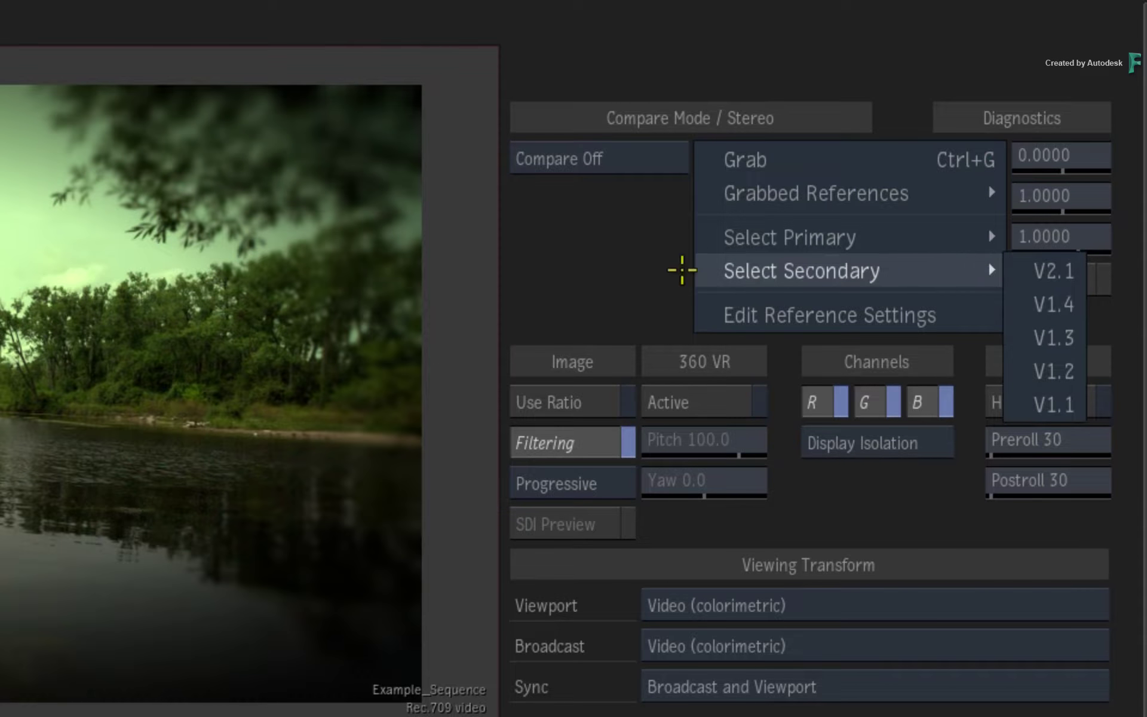
{"action": "left_click", "coordinate": [557, 274]}
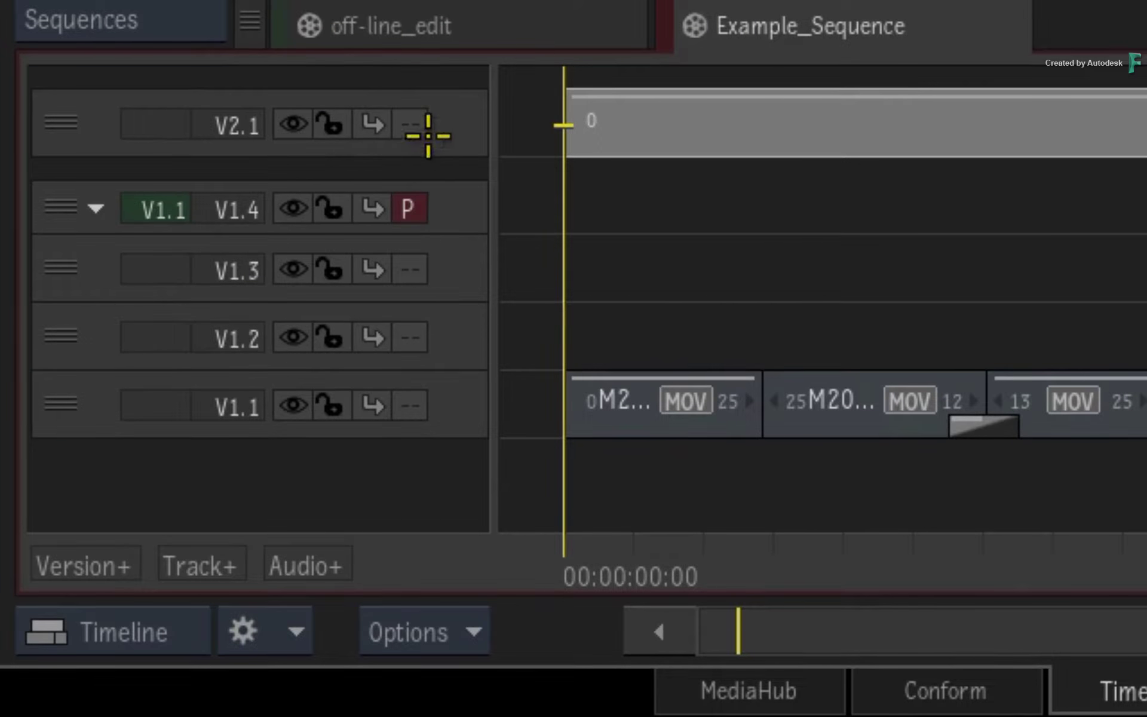
{"action": "right_click", "coordinate": [418, 121]}
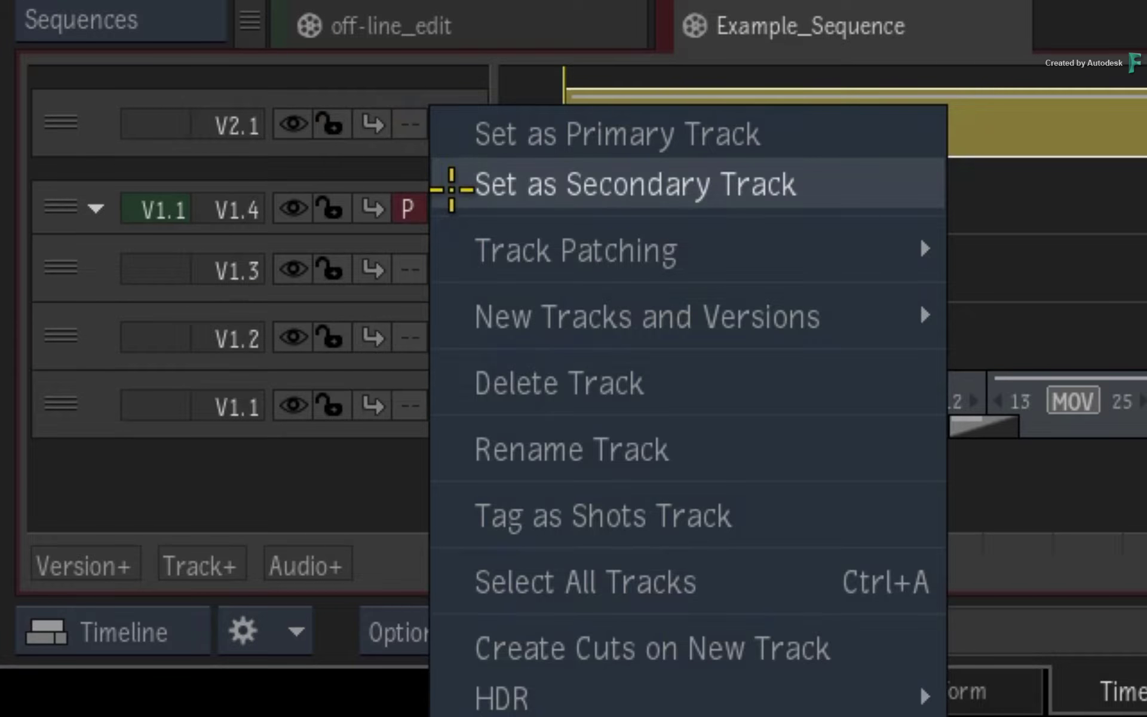
{"action": "left_click", "coordinate": [450, 186]}
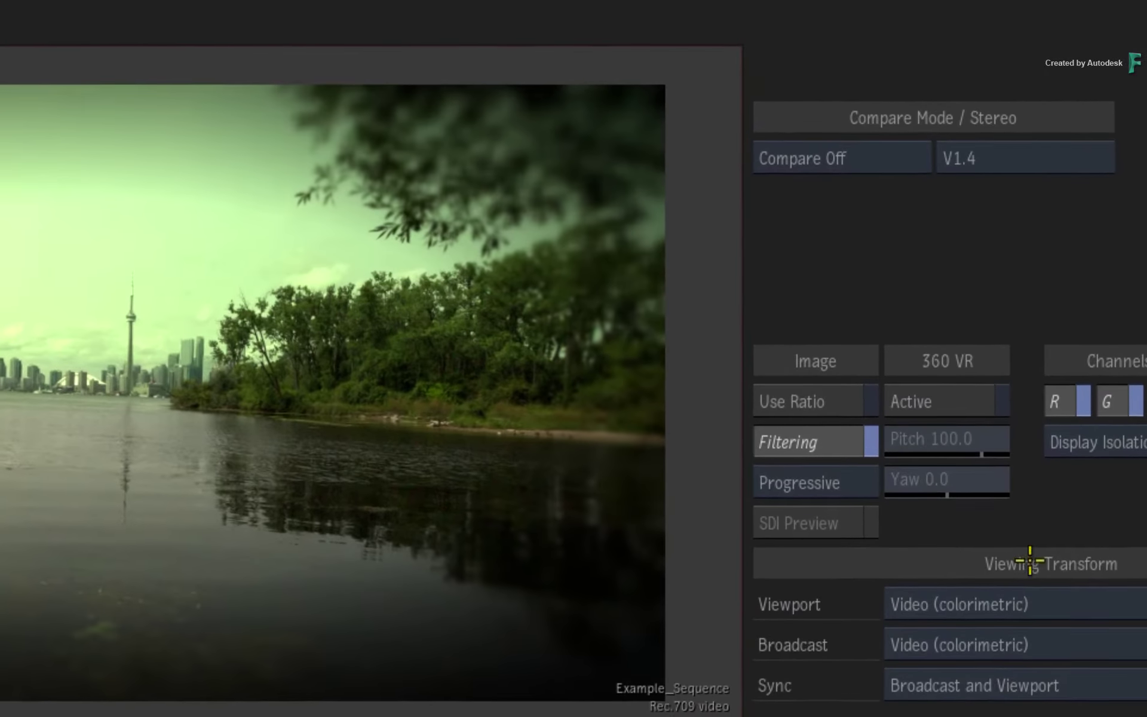
Show Secondary Track V2.1 in the viewer, toggling it with Scroll Lock and Print
{"action": "left_click", "coordinate": [872, 160]}
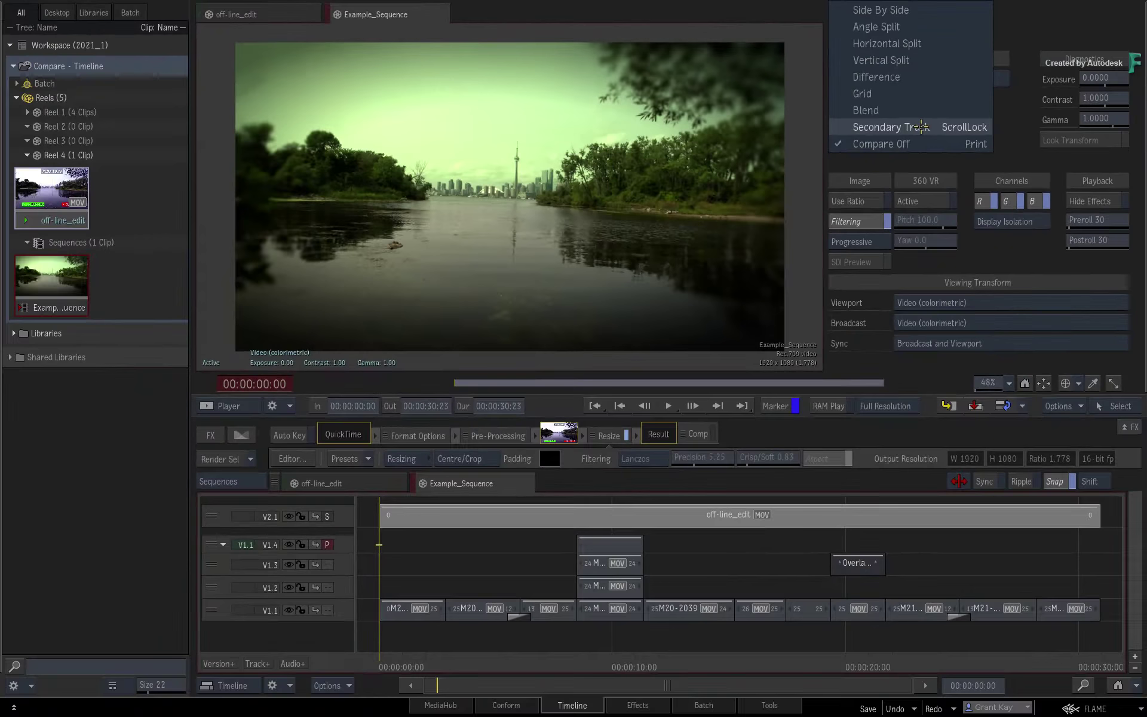
{"action": "left_click", "coordinate": [929, 254]}
{"action": "key", "text": "Scroll_Lock"}
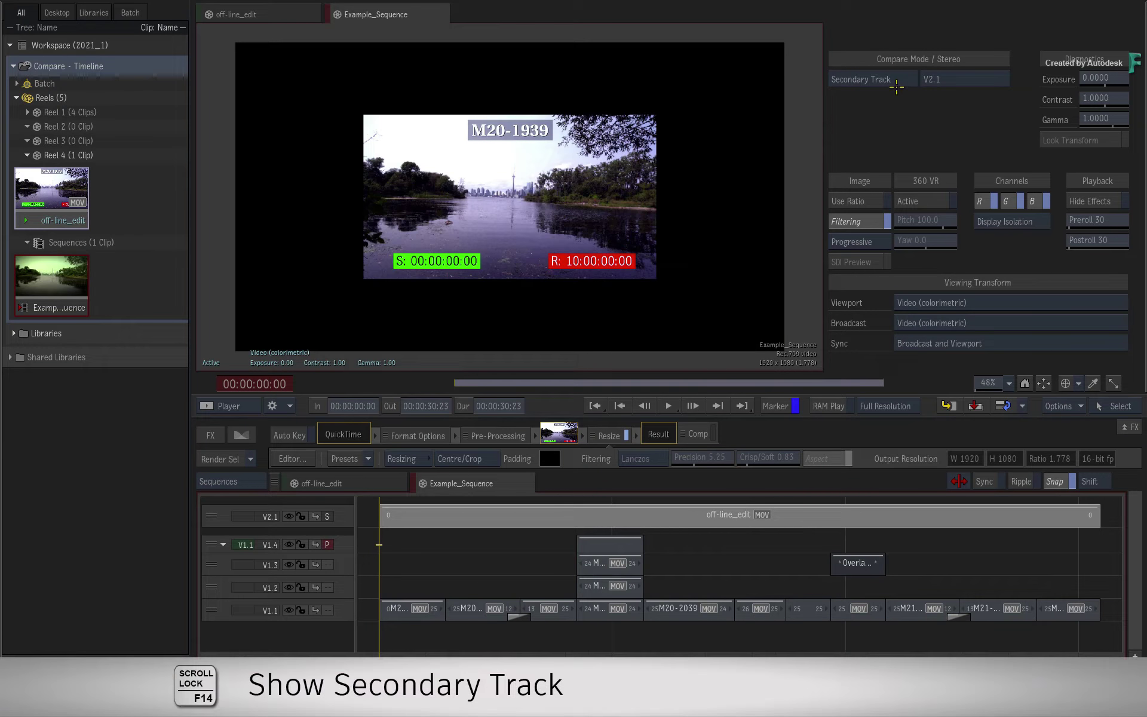
{"action": "key", "text": "Scroll_Lock"}
{"action": "key", "text": "Scroll_Lock"}
{"action": "key", "text": "Scroll_Lock"}
{"action": "key", "text": "Scroll_Lock"}
{"action": "key", "text": "Scroll_Lock"}
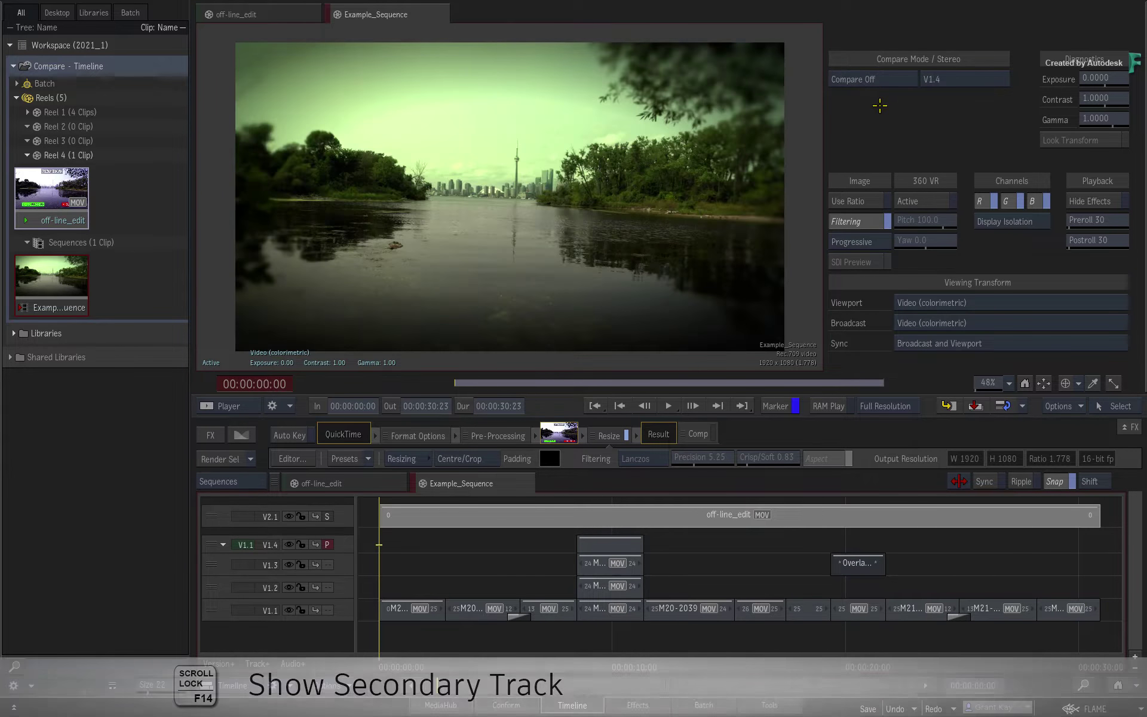
{"action": "key", "text": "Print"}
{"action": "key", "text": "Print"}
{"action": "key", "text": "Print"}
{"action": "key", "text": "Print"}
{"action": "key", "text": "Print"}
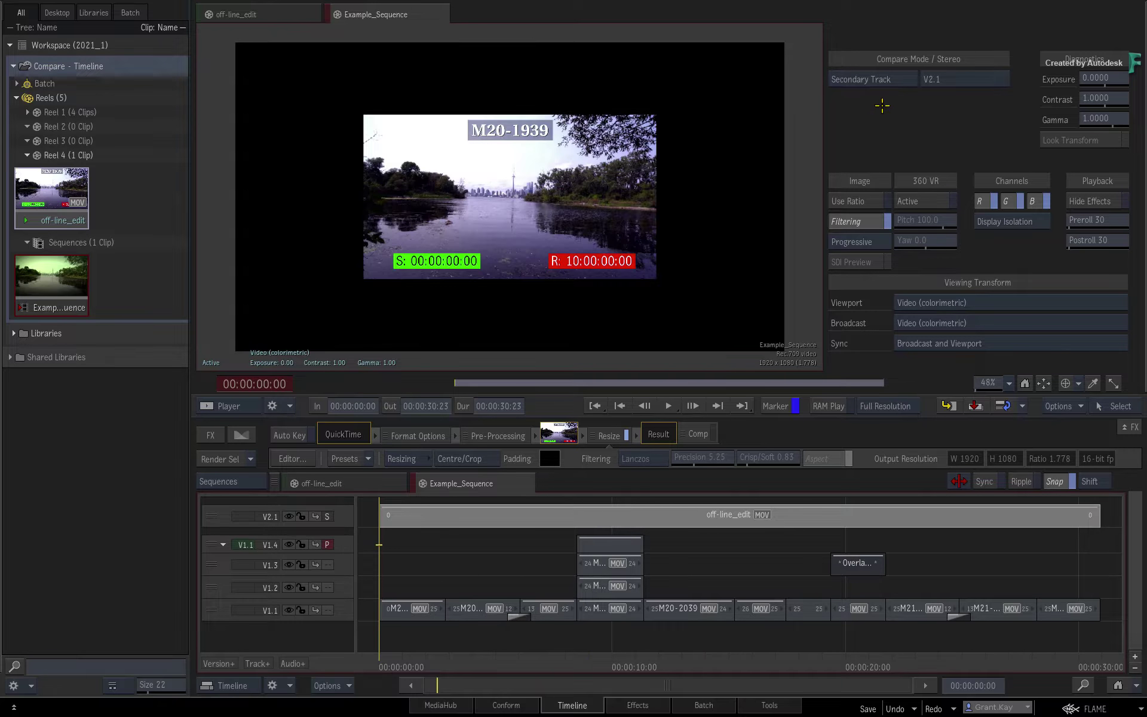
Cycle the compare modes: Blend, Grid, Difference, Vertical Split, then Angle Split
{"action": "left_click", "coordinate": [887, 79]}
{"action": "left_click", "coordinate": [866, 110]}
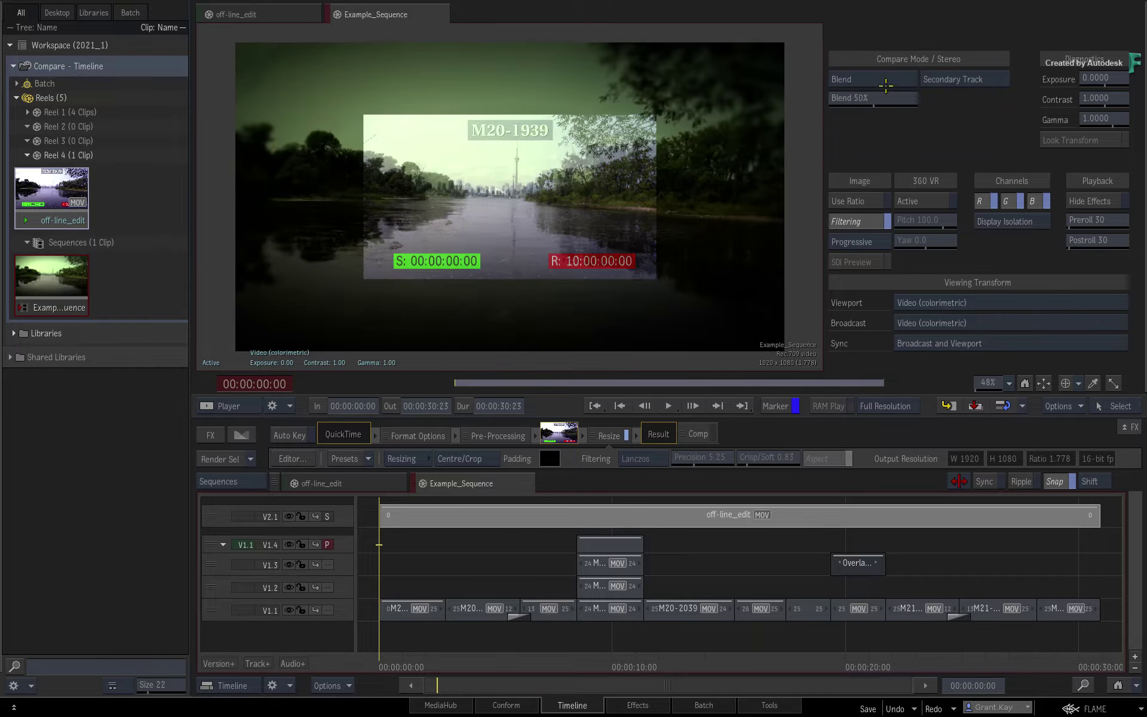
{"action": "left_click", "coordinate": [878, 94]}
{"action": "left_click", "coordinate": [878, 93]}
{"action": "left_click", "coordinate": [878, 93]}
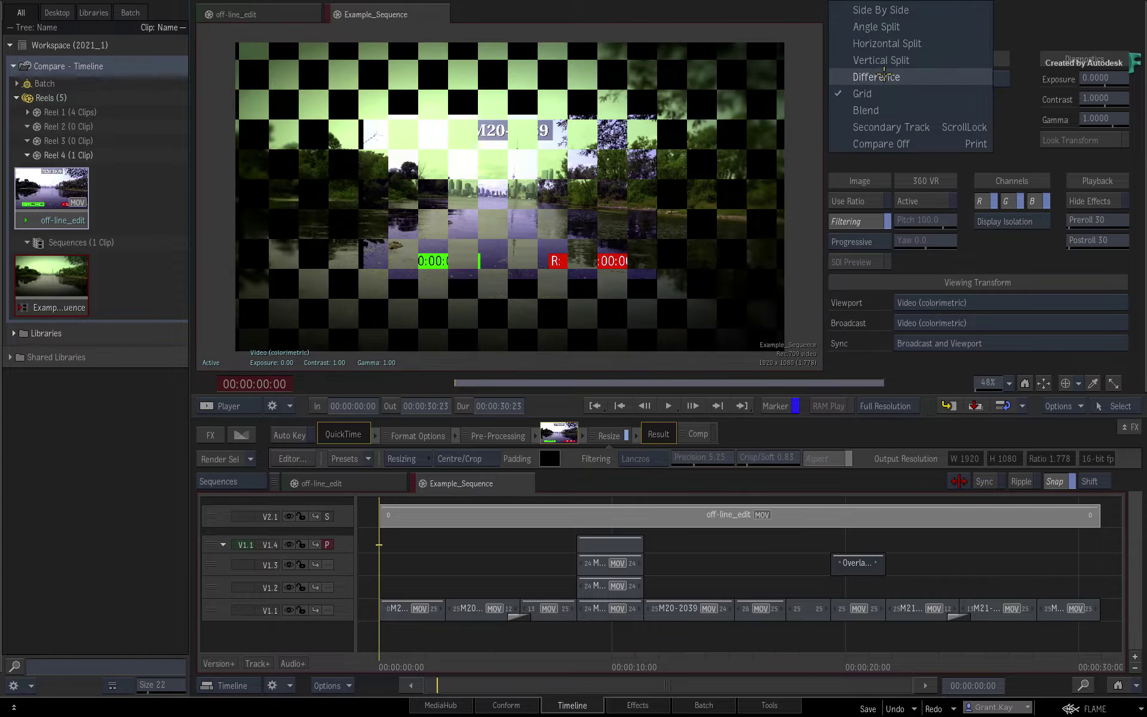
{"action": "left_click", "coordinate": [877, 77]}
{"action": "left_click", "coordinate": [882, 72]}
{"action": "left_click", "coordinate": [882, 63]}
{"action": "left_click", "coordinate": [882, 74]}
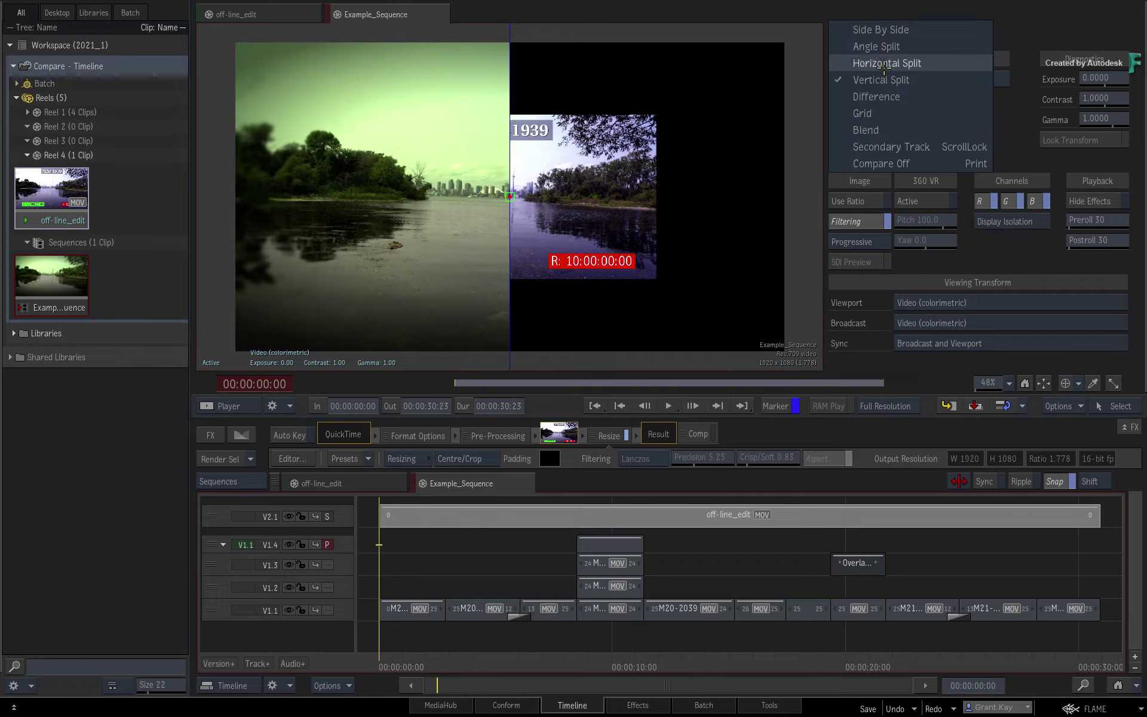
{"action": "left_click", "coordinate": [883, 48]}
{"action": "left_click", "coordinate": [883, 76]}
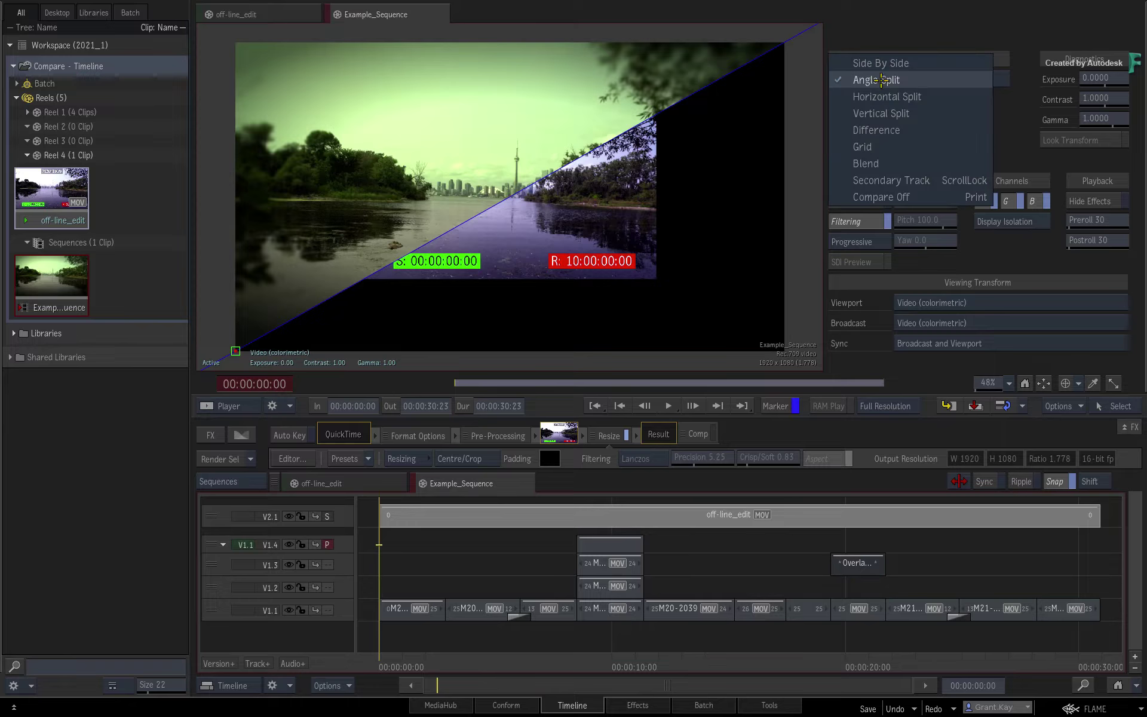
{"action": "left_click", "coordinate": [879, 109]}
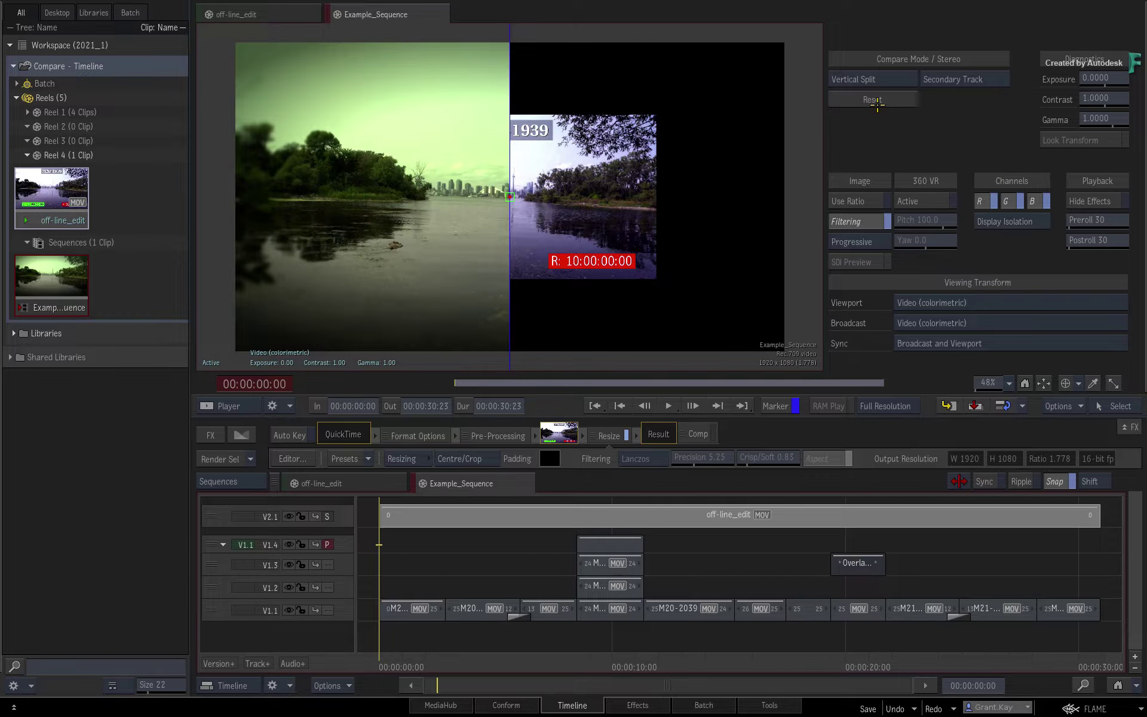
{"action": "key", "text": "Pause"}
{"action": "key", "text": "Pause"}
{"action": "key", "text": "Pause"}
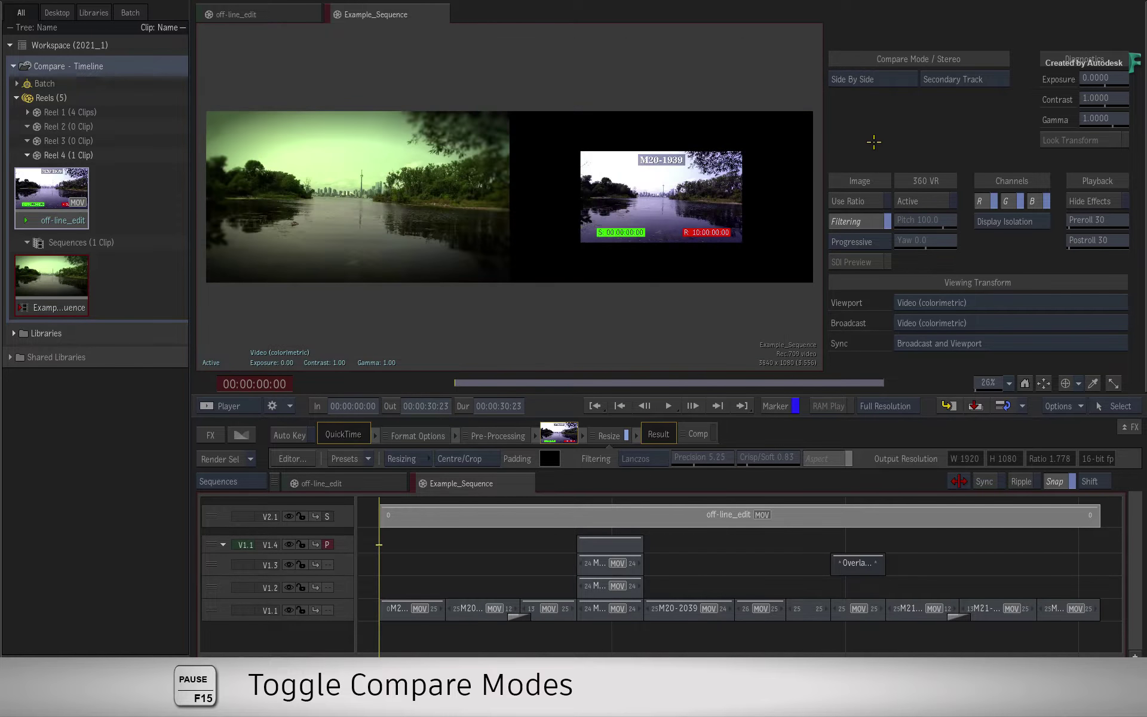
{"action": "key", "text": "Pause"}
{"action": "key", "text": "Pause"}
{"action": "key", "text": "Pause"}
{"action": "key", "text": "Pause"}
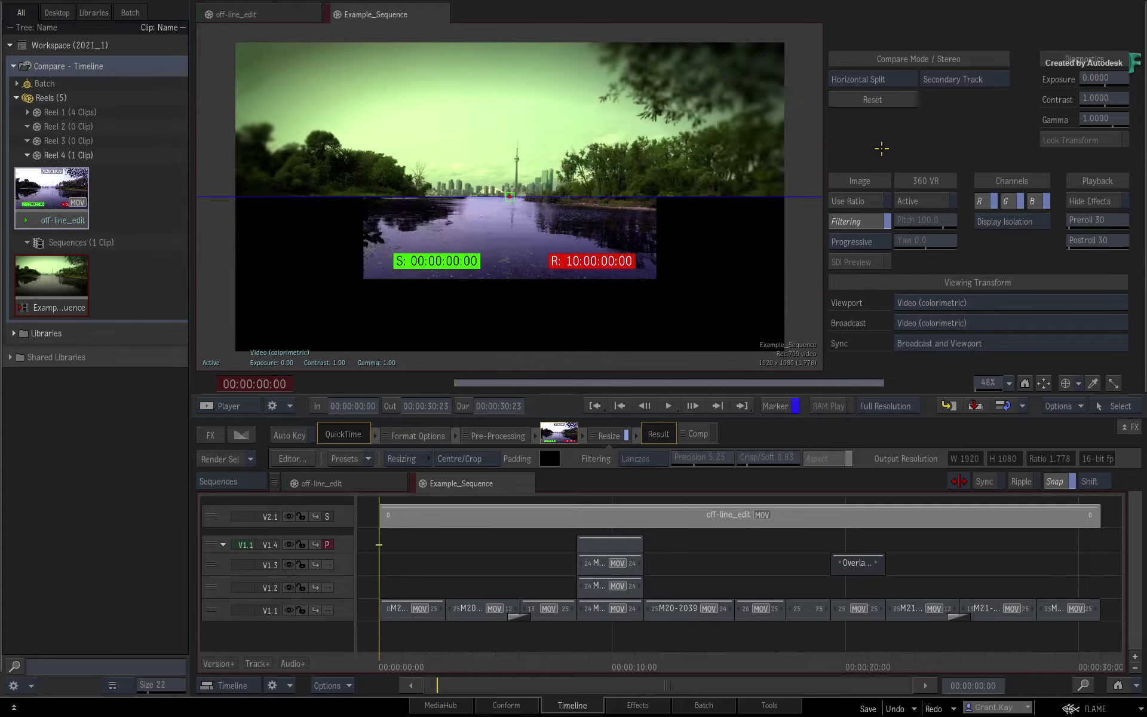
{"action": "key", "text": "Pause"}
{"action": "key", "text": "Pause"}
{"action": "key", "text": "Pause"}
{"action": "key", "text": "Pause"}
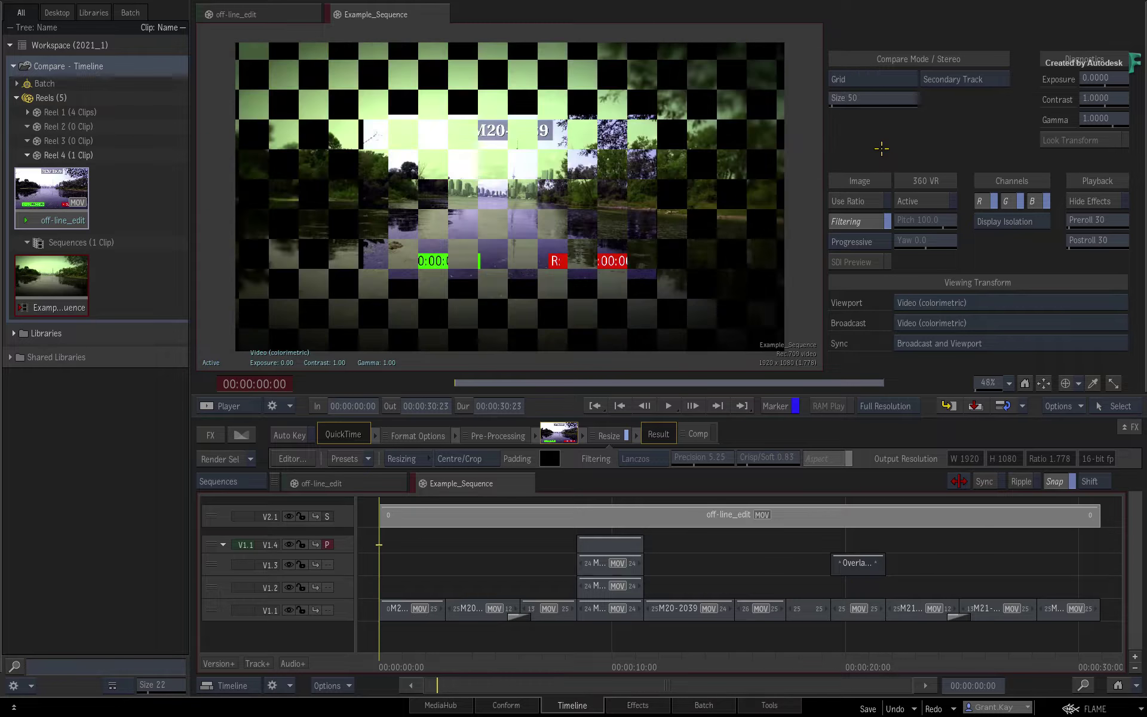
{"action": "key", "text": "Pause"}
{"action": "key", "text": "Pause"}
{"action": "key", "text": "Pause"}
{"action": "key", "text": "Pause"}
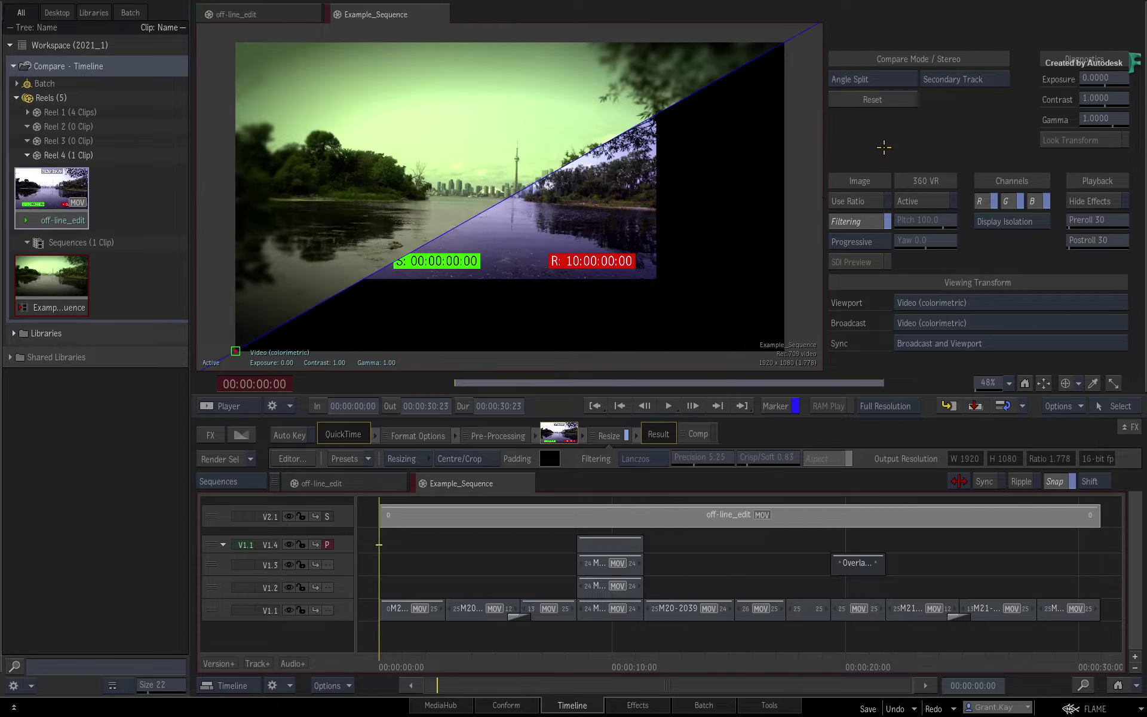
{"action": "key", "text": "Pause"}
{"action": "key", "text": "Pause"}
{"action": "key", "text": "Pause"}
{"action": "key", "text": "Pause"}
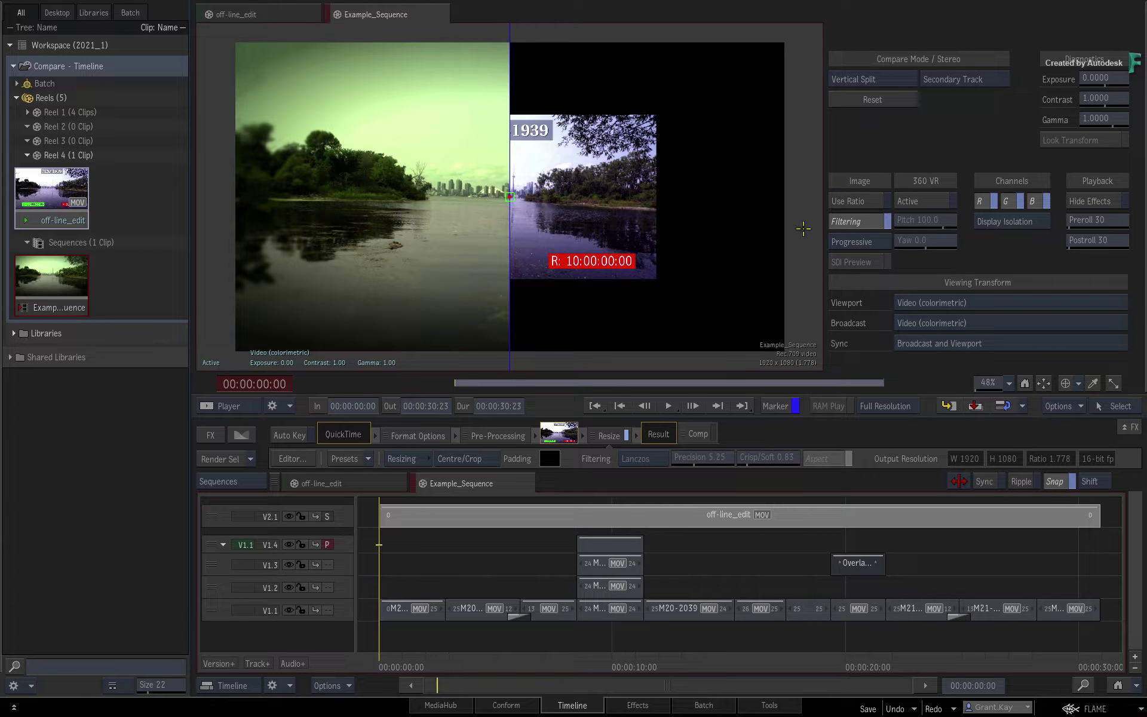
{"action": "left_click", "coordinate": [488, 513]}
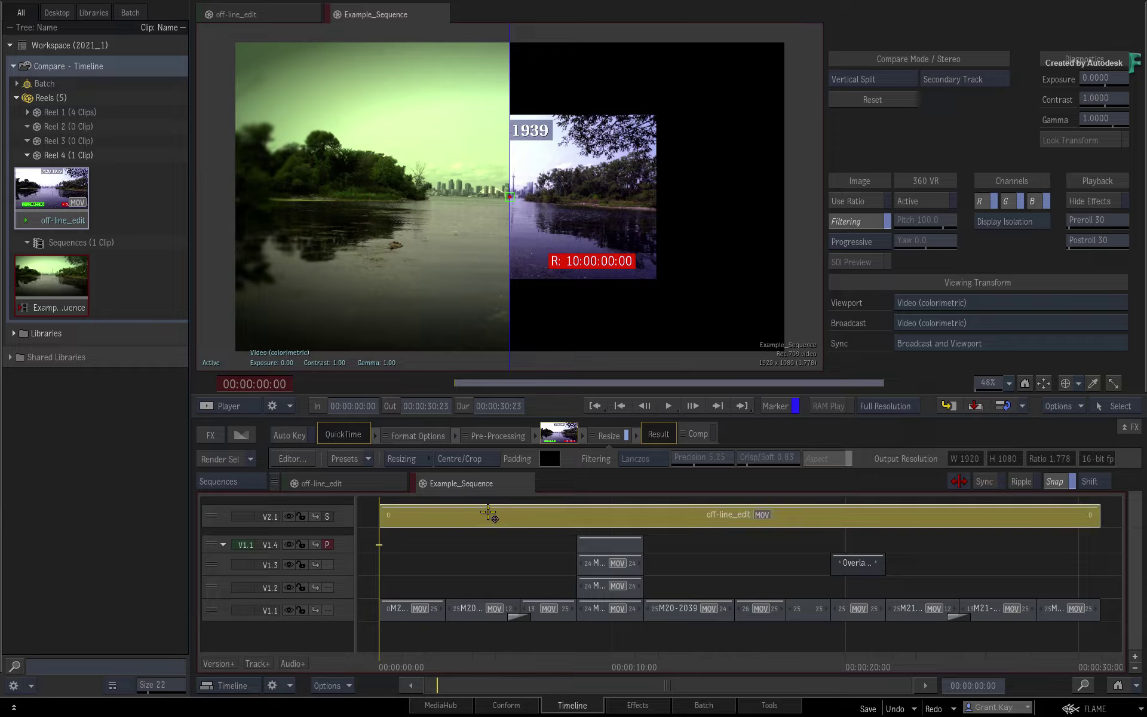
{"action": "left_click", "coordinate": [489, 458]}
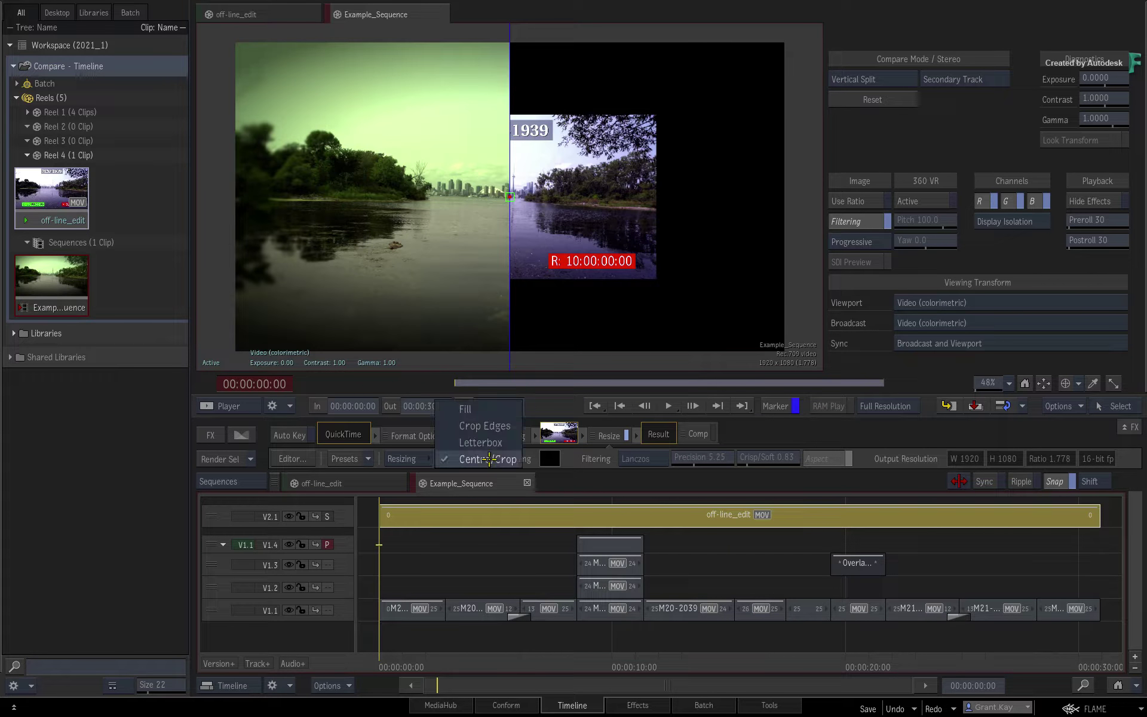
{"action": "left_click", "coordinate": [495, 426]}
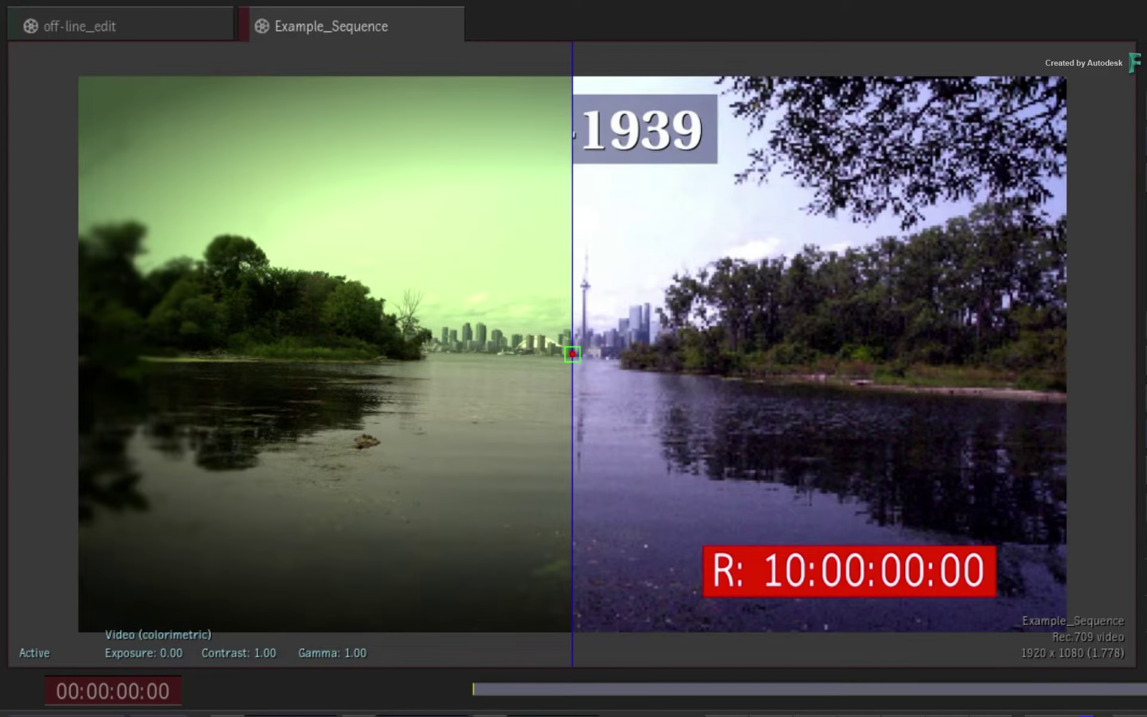
{"action": "key", "text": "Pause"}
{"action": "key", "text": "Pause"}
{"action": "key", "text": "Pause"}
{"action": "key", "text": "Pause"}
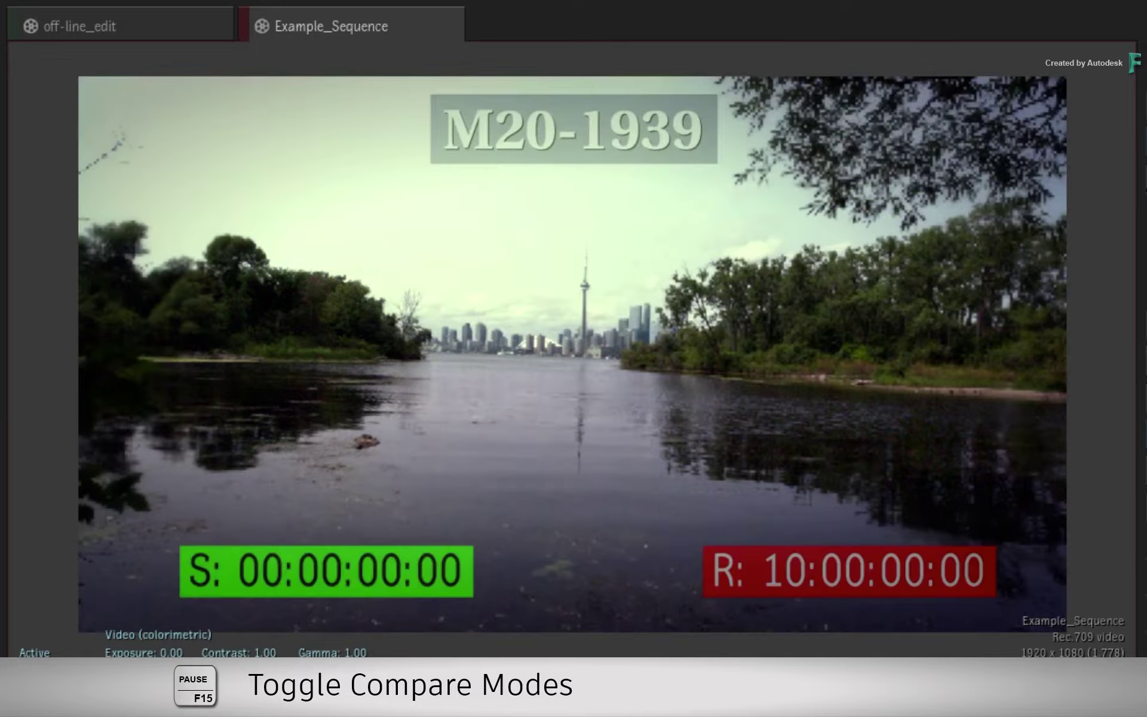
{"action": "key", "text": "Pause"}
{"action": "key", "text": "Pause"}
{"action": "key", "text": "Pause"}
{"action": "key", "text": "Pause"}
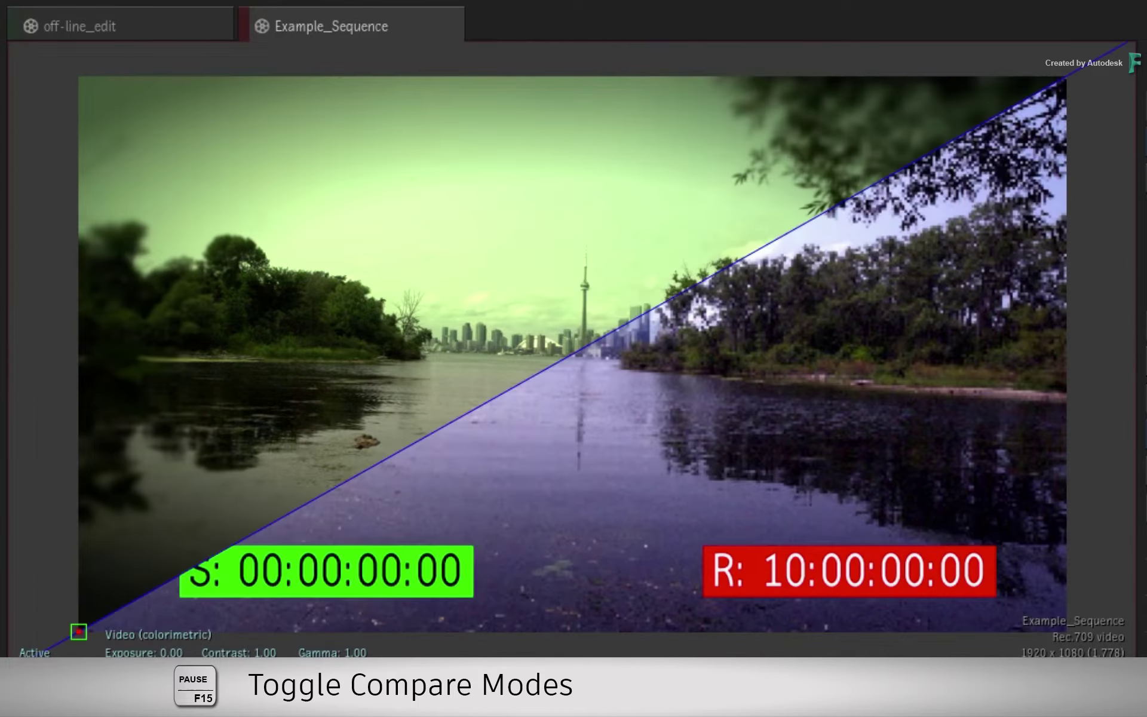
{"action": "key", "text": "Pause"}
{"action": "key", "text": "Pause"}
{"action": "key", "text": "Pause"}
{"action": "key", "text": "Pause"}
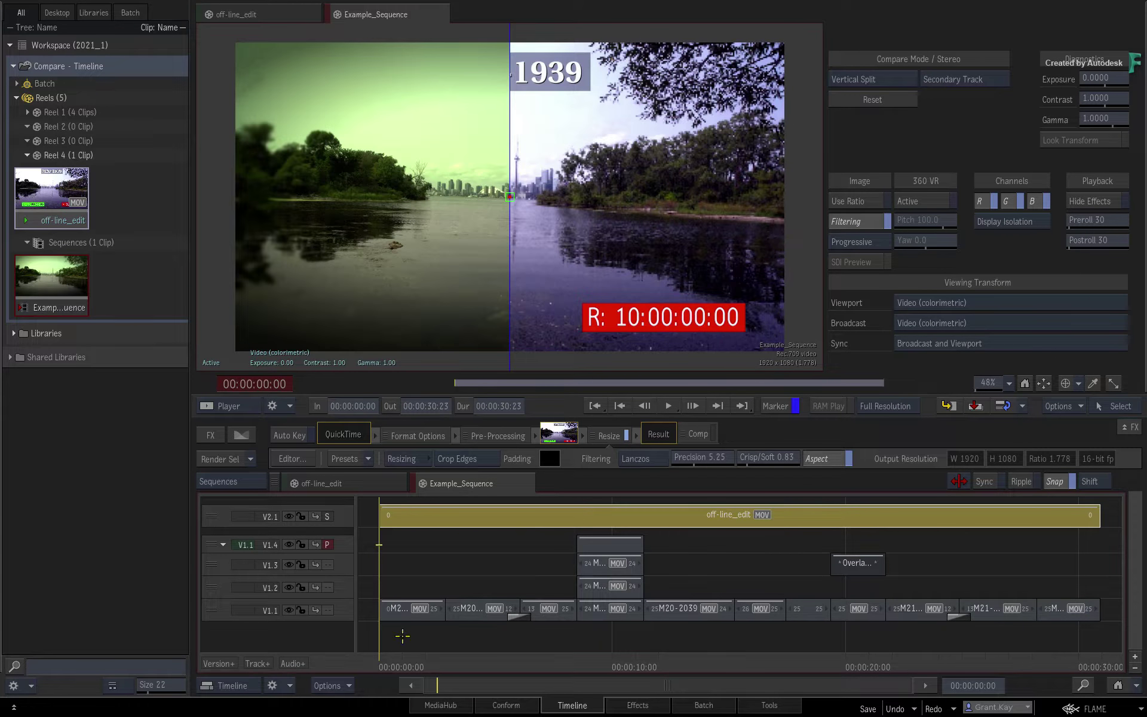
Scrub the sequence and set track V1.2 as the Secondary Track
{"action": "left_click_drag", "start_coordinate": [394, 657], "coordinate": [856, 657]}
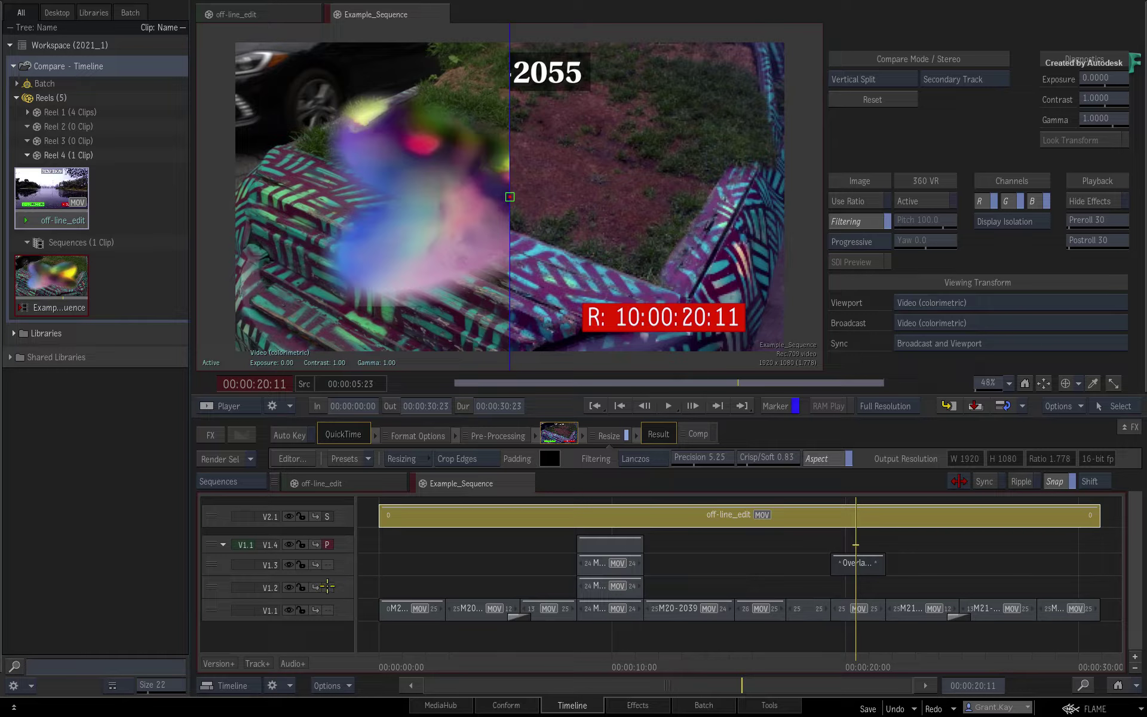
{"action": "right_click", "coordinate": [328, 587]}
{"action": "left_click", "coordinate": [406, 522]}
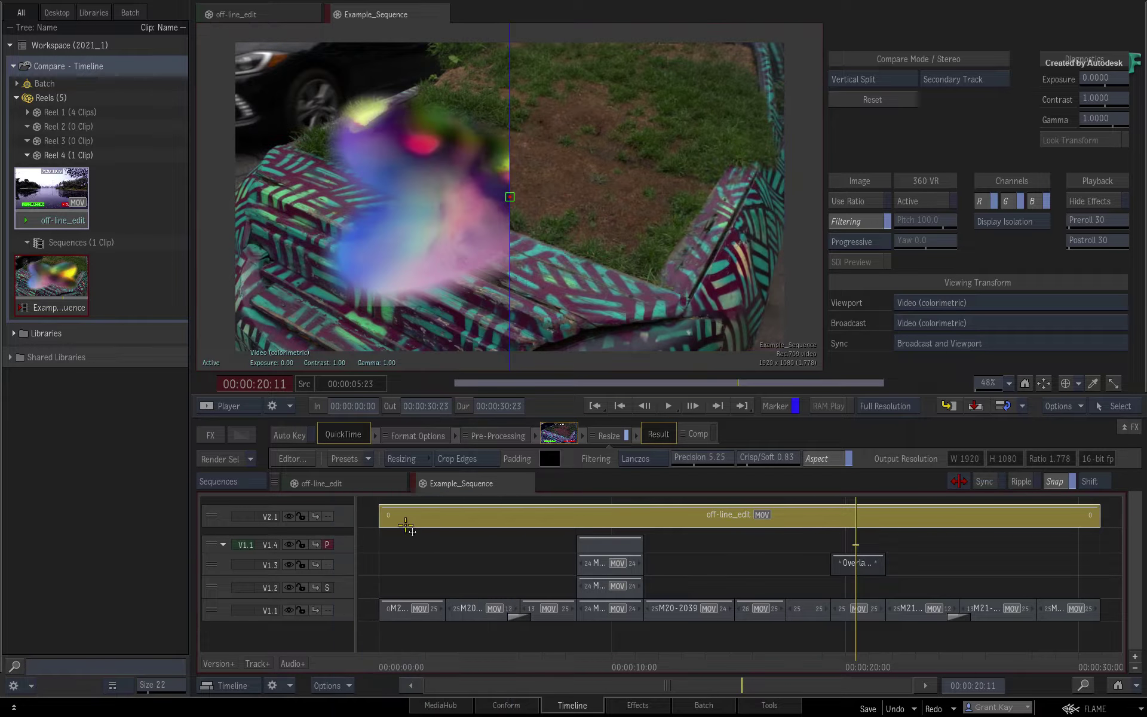
{"action": "left_click", "coordinate": [859, 657]}
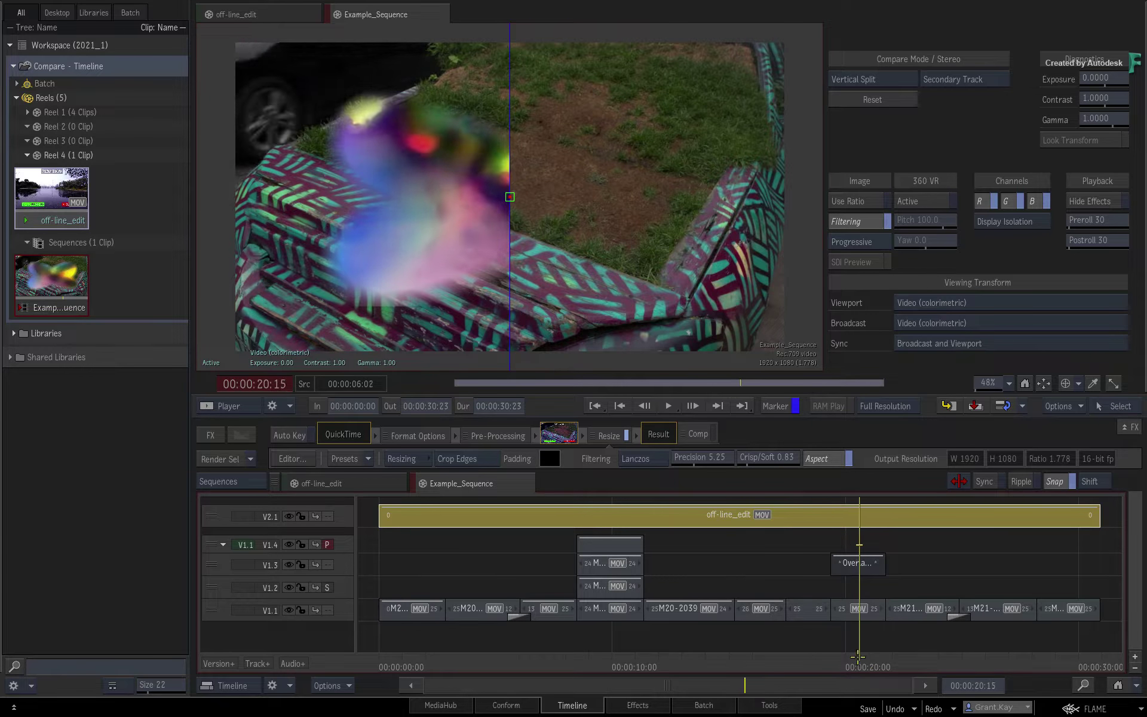
{"action": "left_click_drag", "start_coordinate": [859, 657], "coordinate": [379, 650]}
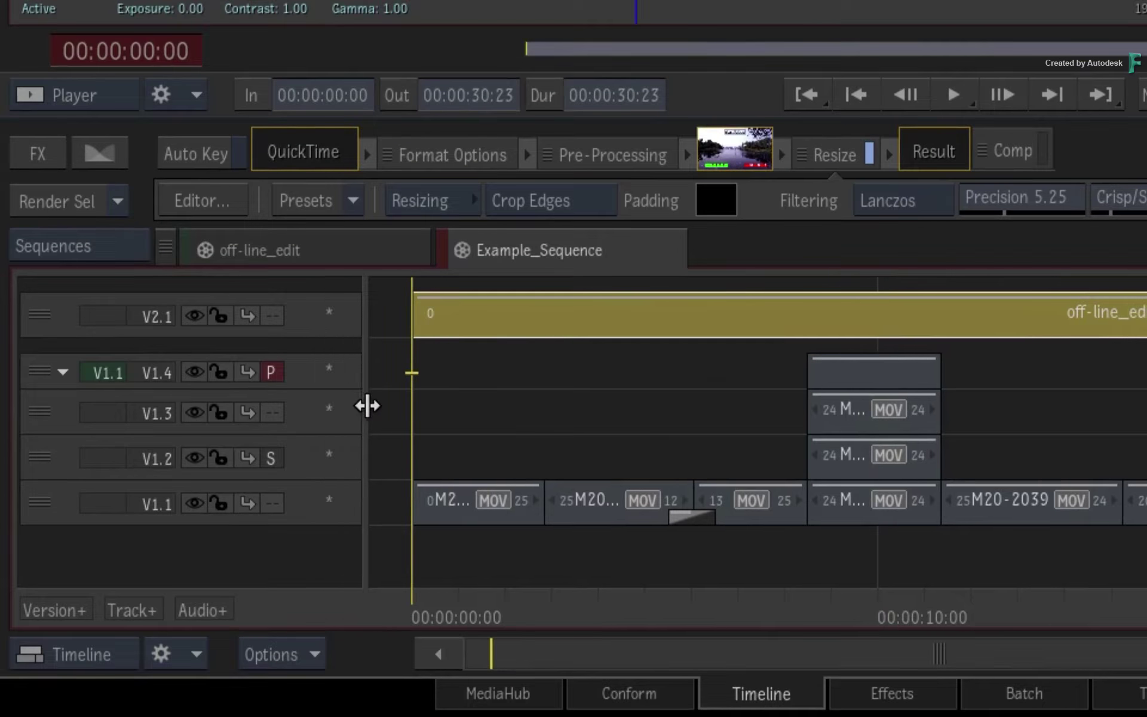
Widen the track header panel and rename track V2.1 to 'offline'
{"action": "left_click_drag", "start_coordinate": [367, 405], "coordinate": [455, 407]}
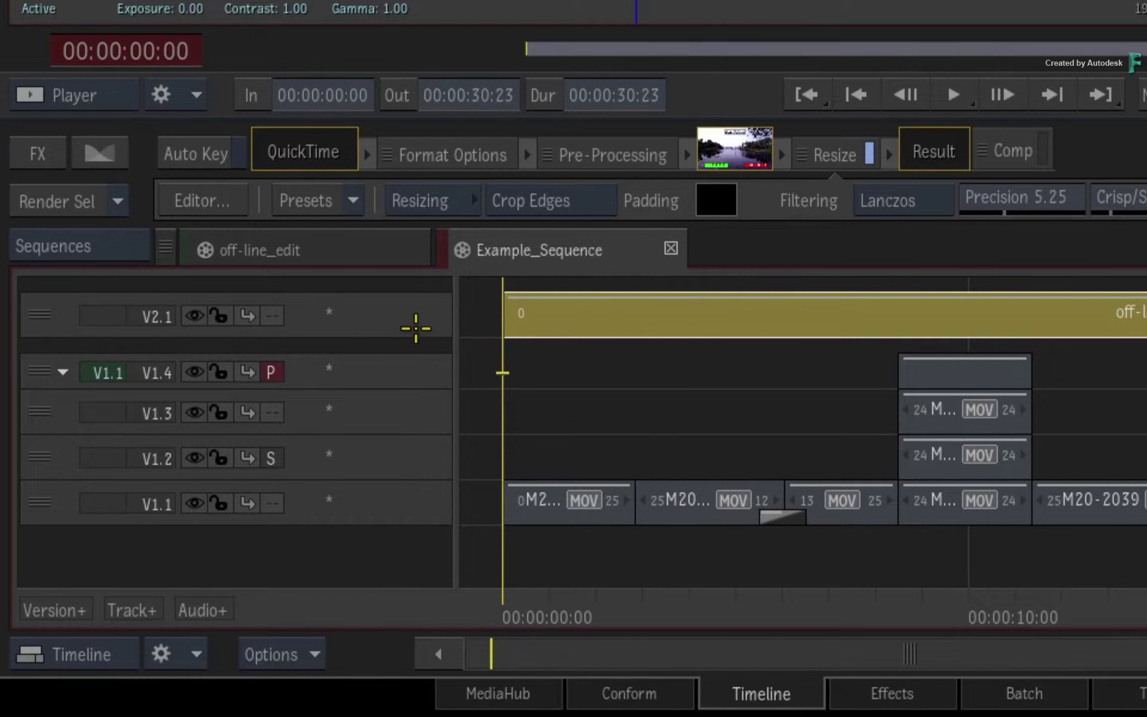
{"action": "right_click", "coordinate": [348, 312]}
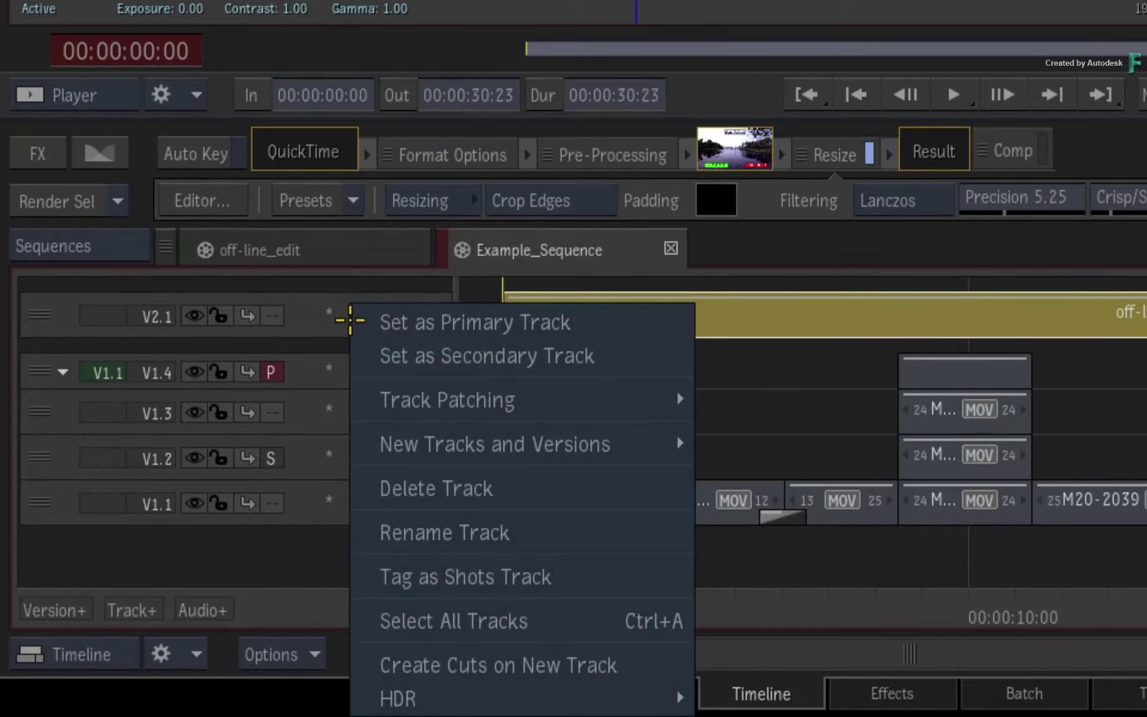
{"action": "left_click", "coordinate": [442, 532]}
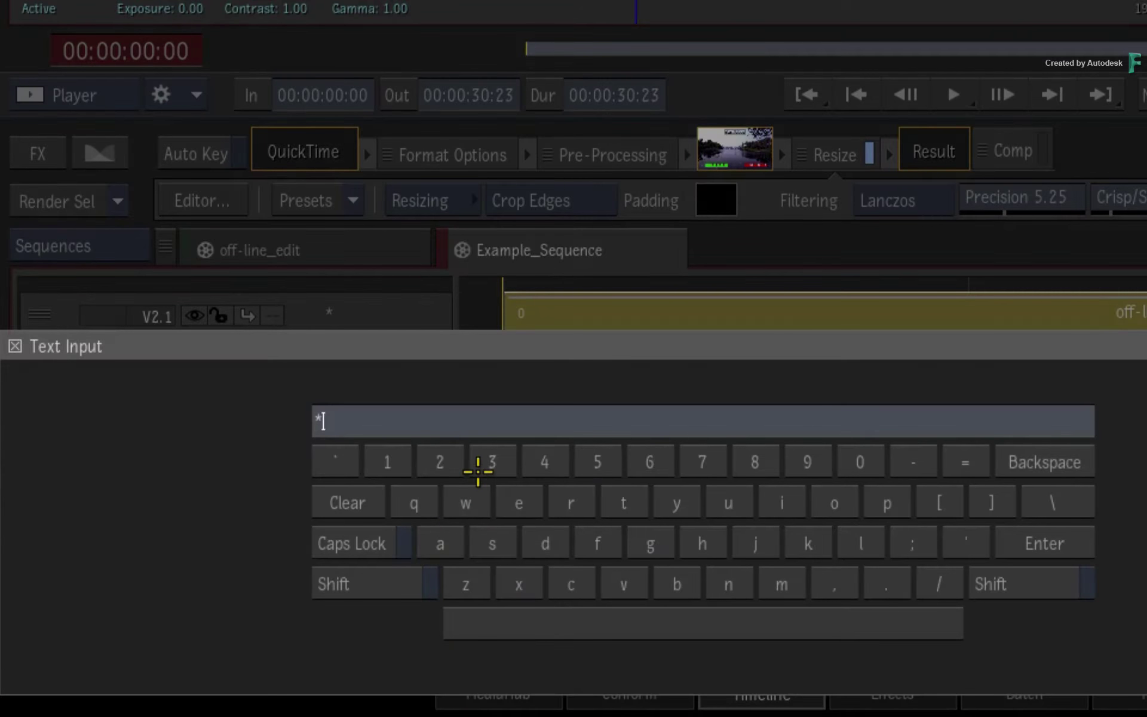
{"action": "type", "text": "offline"}
{"action": "key", "text": "Return"}
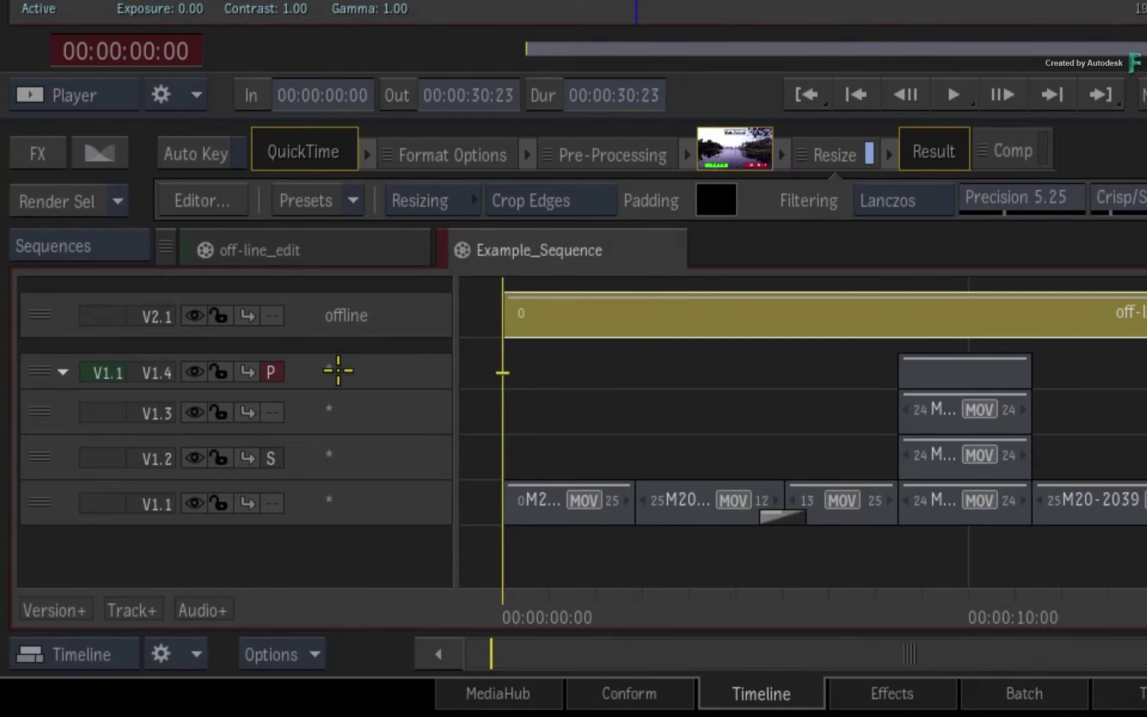
Rename track V1.4 to 'top comp'
{"action": "right_click", "coordinate": [335, 368]}
{"action": "left_click", "coordinate": [436, 497]}
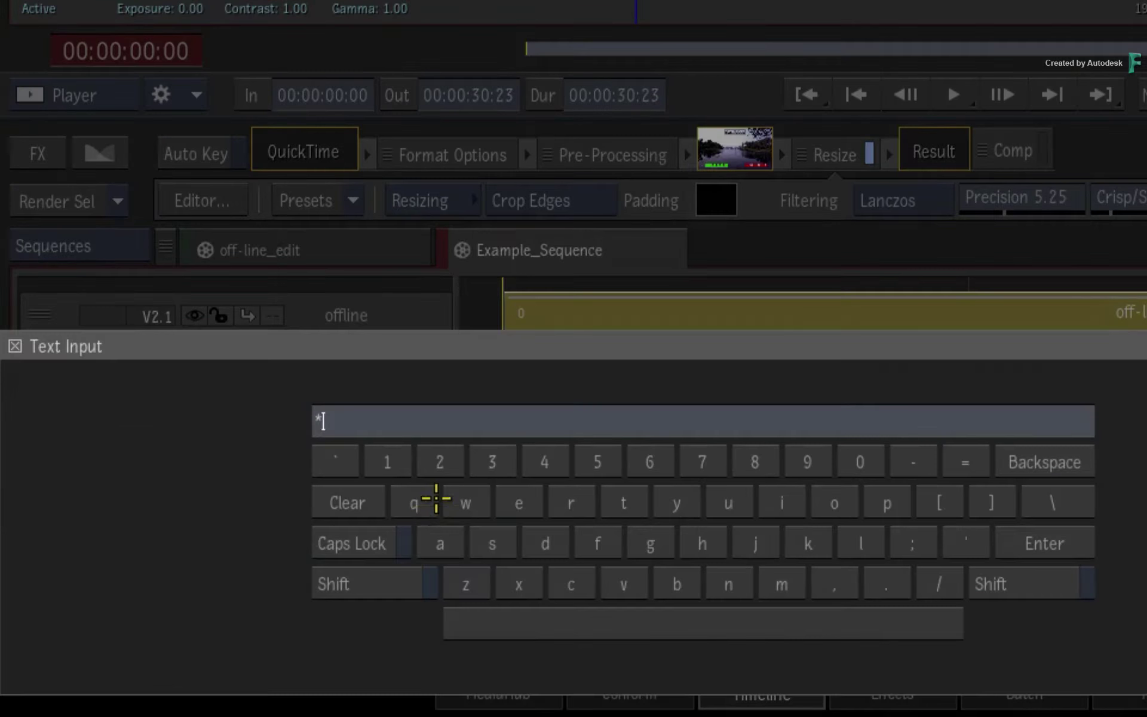
{"action": "type", "text": "top comp"}
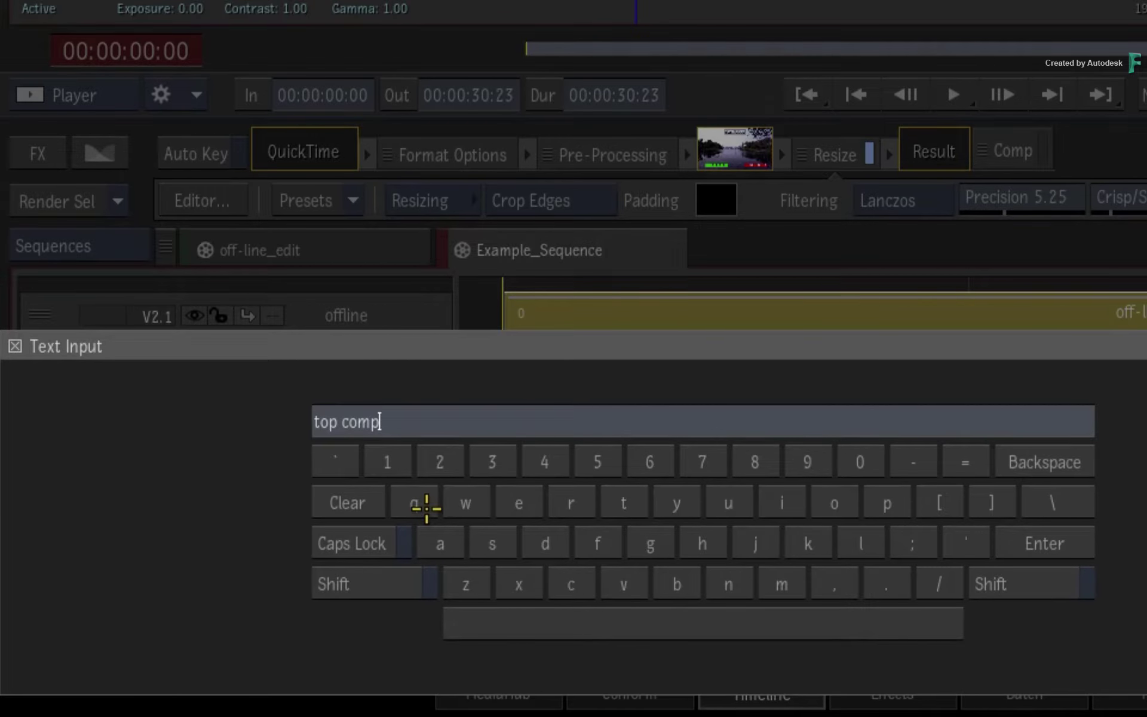
{"action": "key", "text": "Return"}
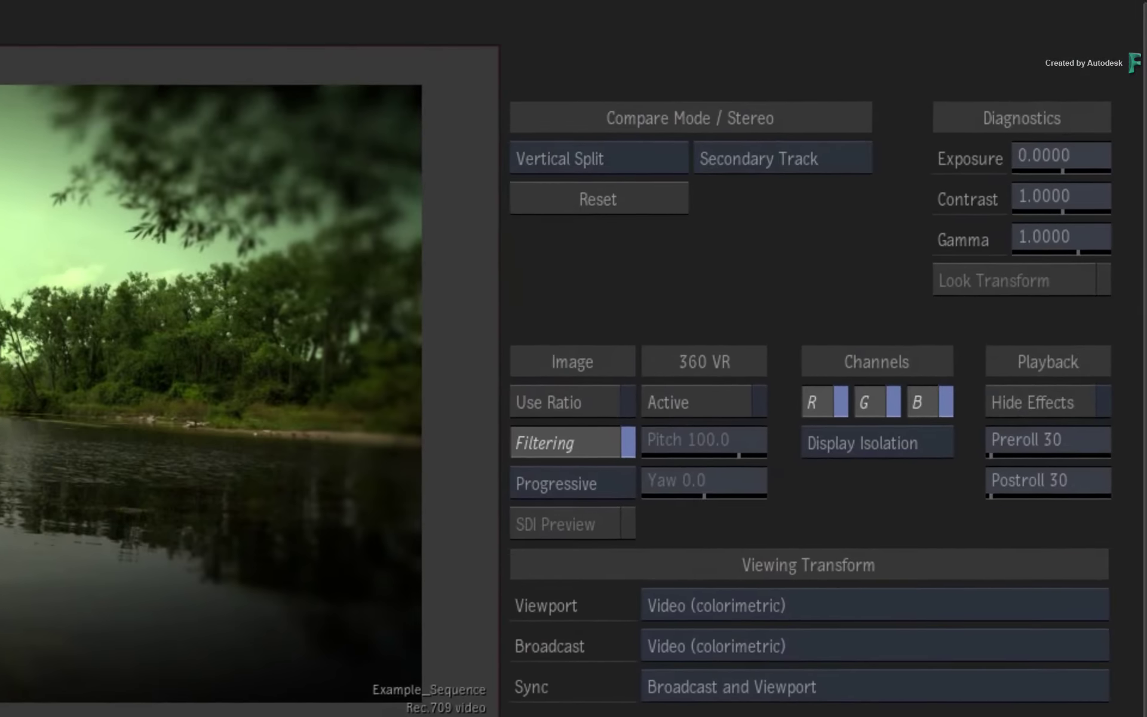
Select 'V2.1 - offline' as the secondary track and scrub to 00:00:01:07
{"action": "left_click", "coordinate": [817, 159]}
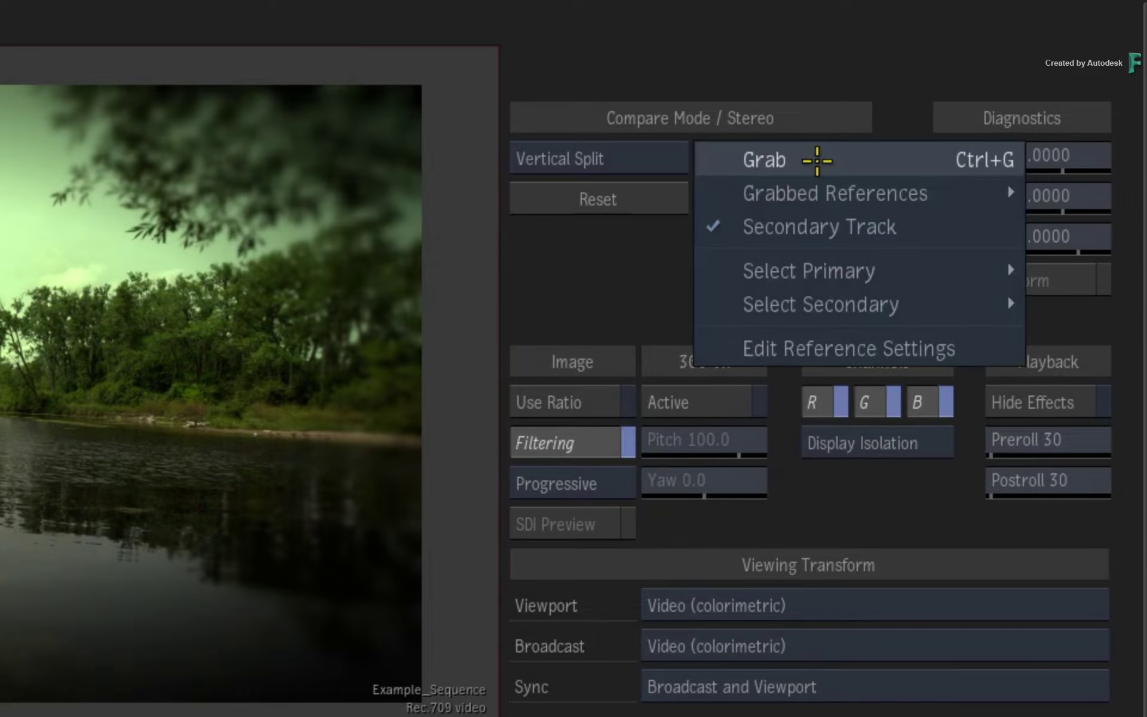
{"action": "mouse_move", "coordinate": [837, 297]}
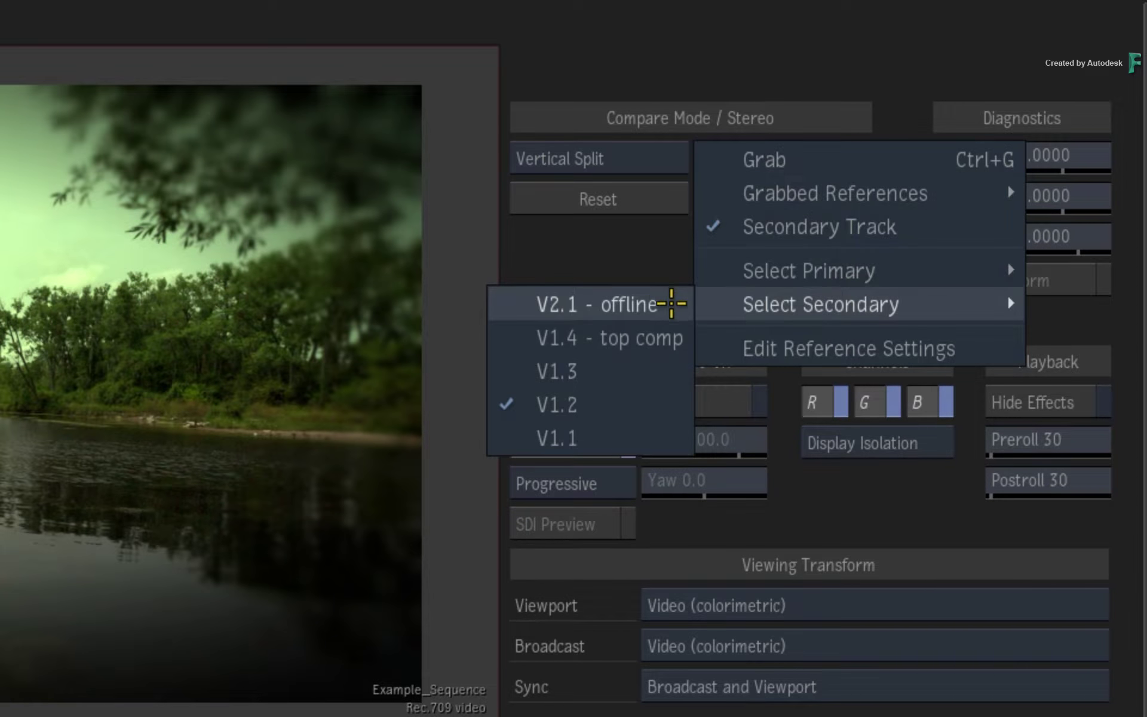
{"action": "left_click", "coordinate": [660, 303]}
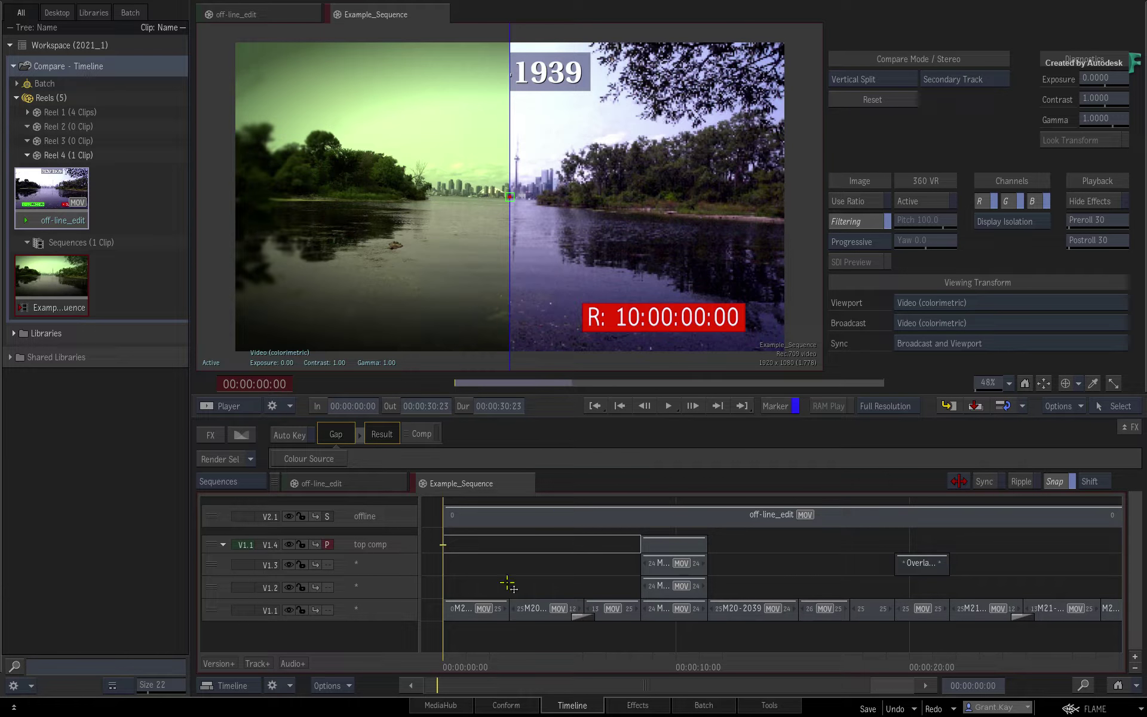
{"action": "mouse_move", "coordinate": [459, 657]}
{"action": "left_mouse_down"}
{"action": "mouse_move", "coordinate": [557, 653]}
{"action": "mouse_move", "coordinate": [476, 653]}
{"action": "left_mouse_up"}
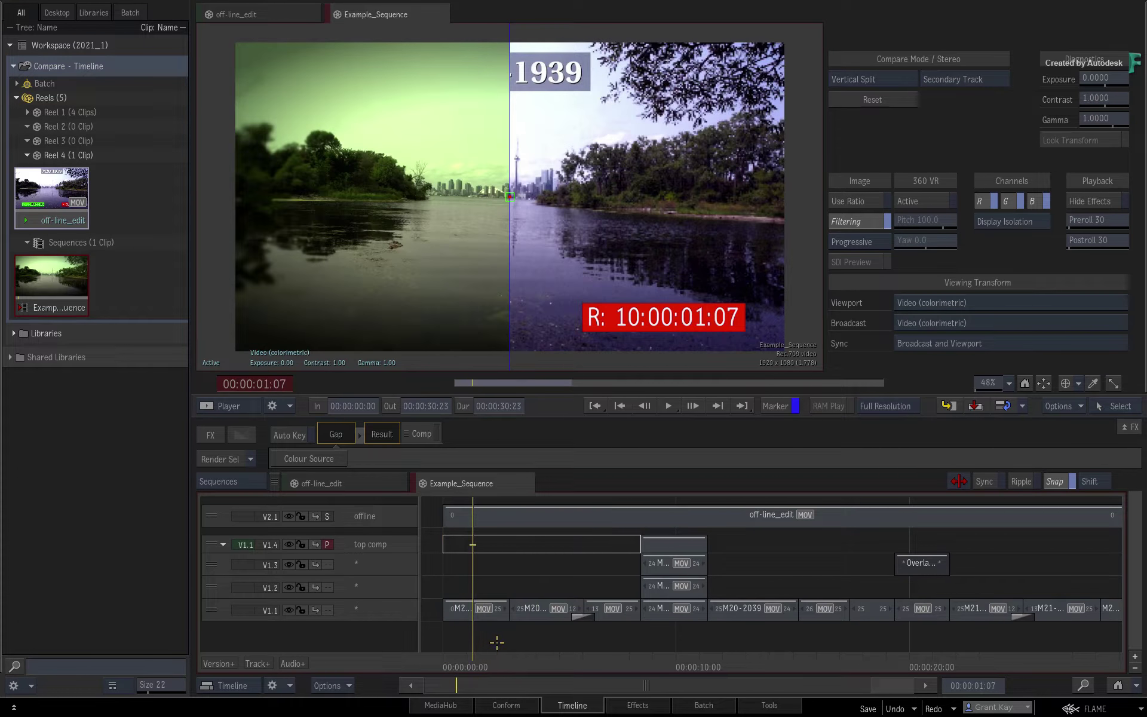
Set Compare Off, delete track V2.1, and return to 00:00:01:10
{"action": "key", "text": "F13"}
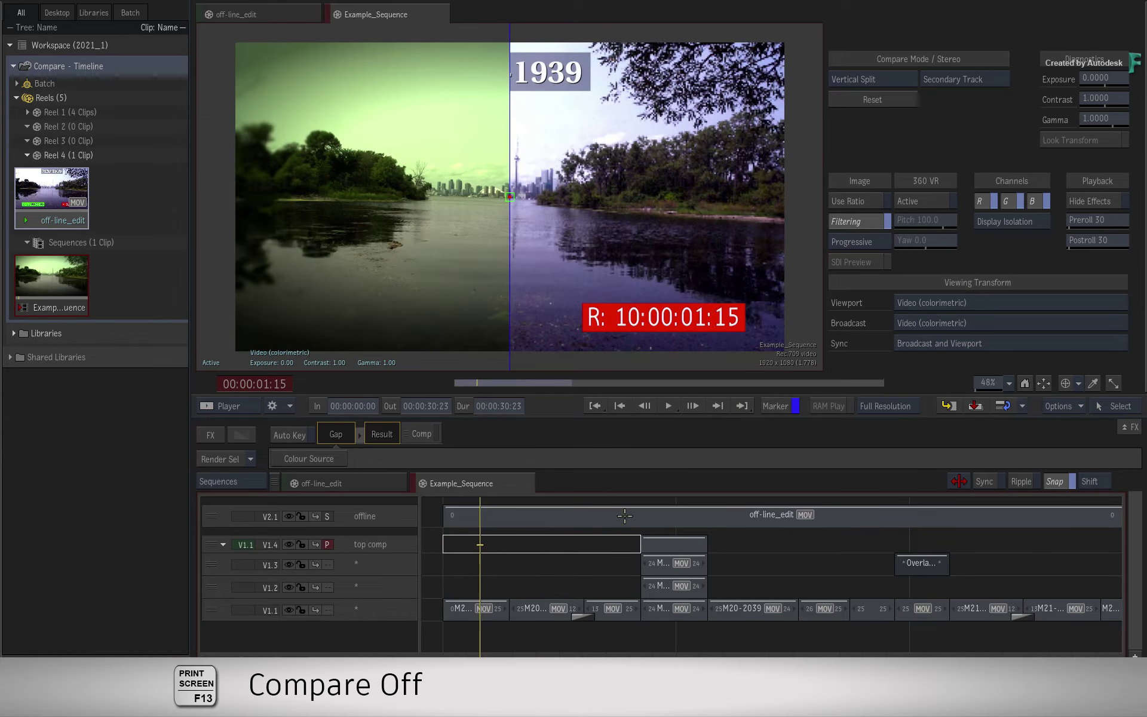
{"action": "left_click", "coordinate": [905, 78]}
{"action": "left_click", "coordinate": [872, 159]}
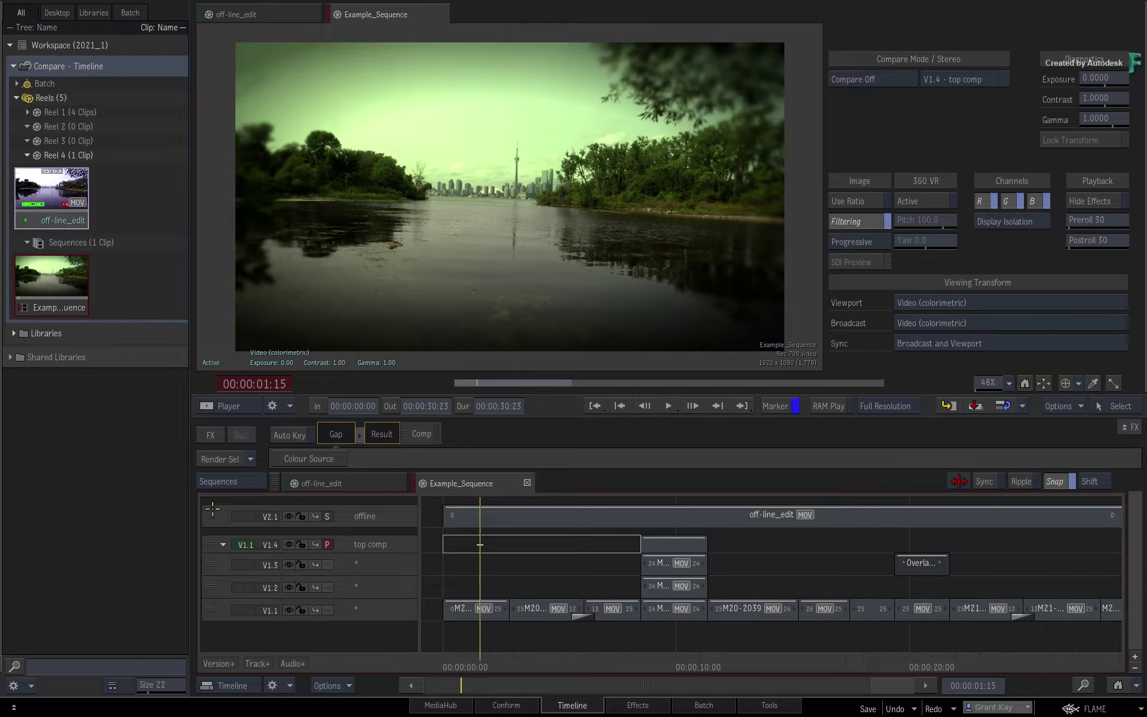
{"action": "key", "text": "Delete"}
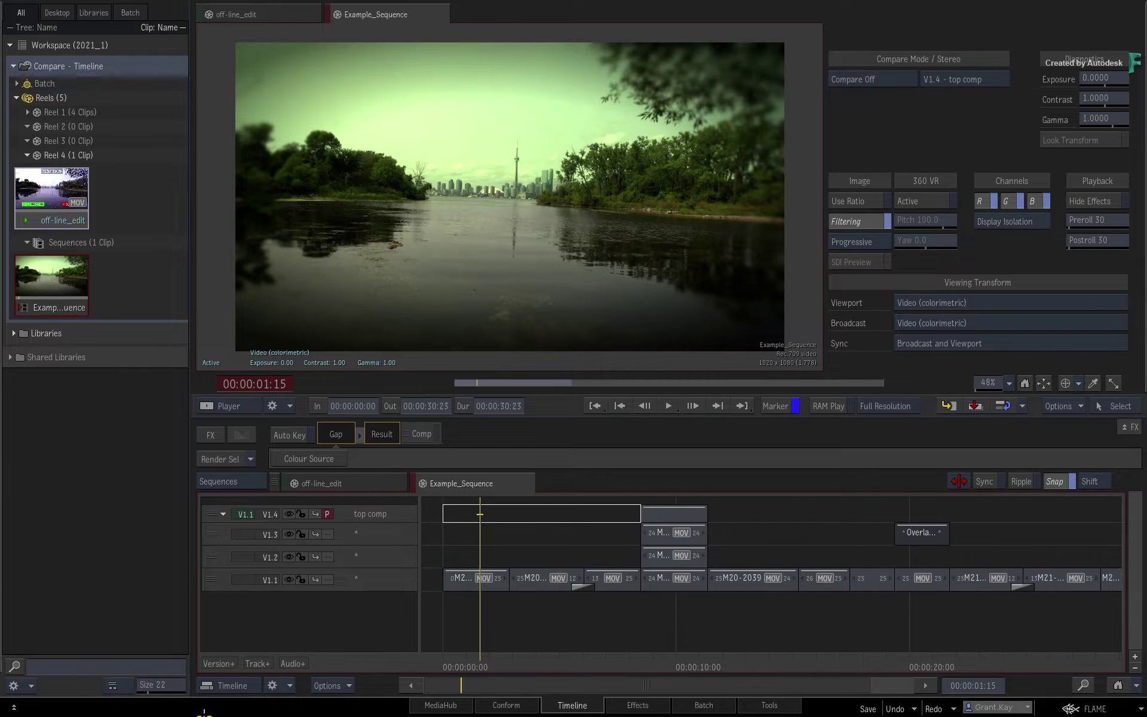
{"action": "left_click_drag", "start_coordinate": [479, 663], "coordinate": [475, 665]}
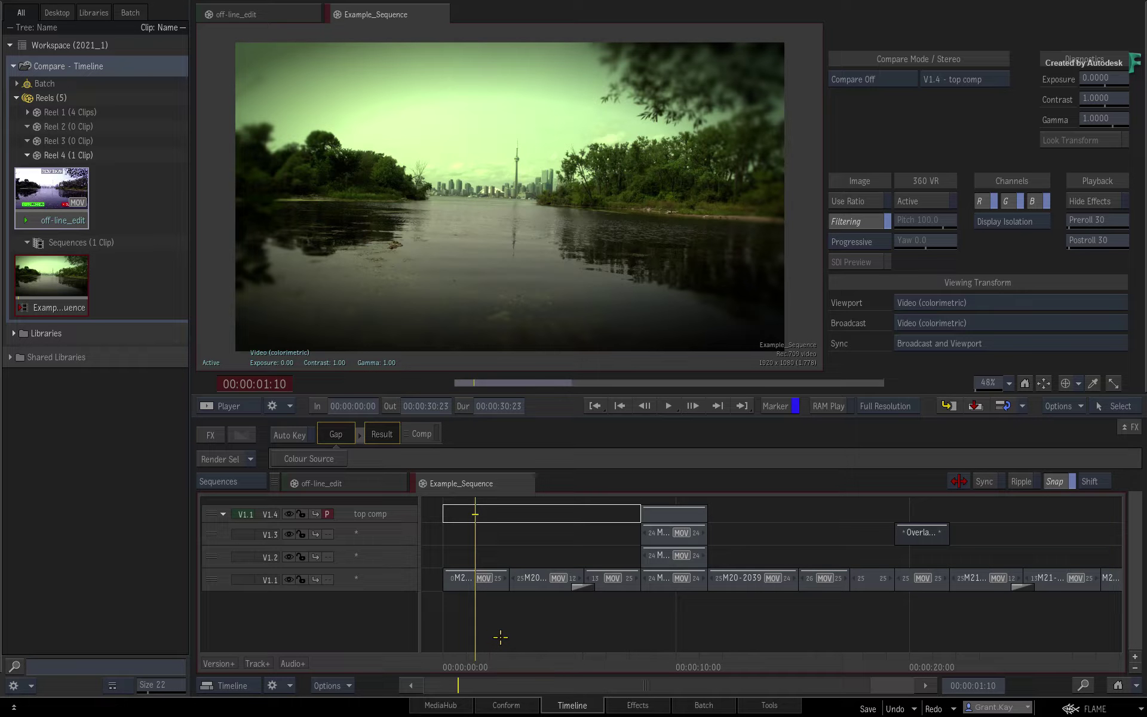
Grab the lake frame as reference still 'Reference', then scrub to 00:00:09:23
{"action": "key", "text": "ctrl+g"}
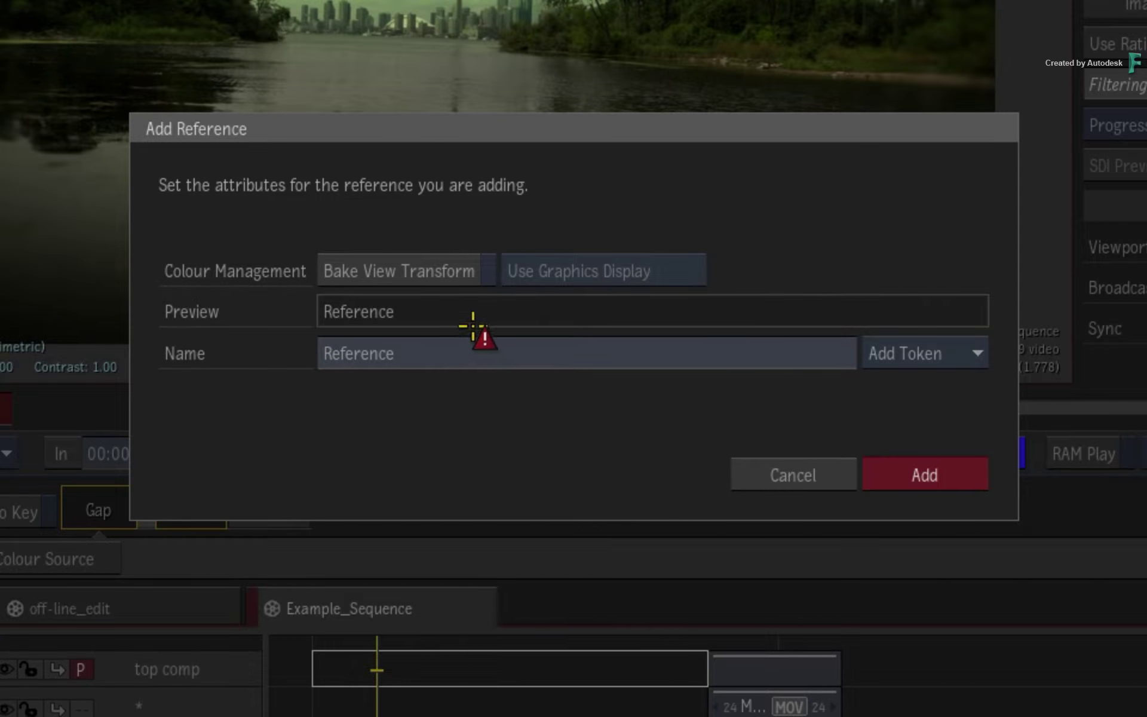
{"action": "left_click", "coordinate": [481, 344]}
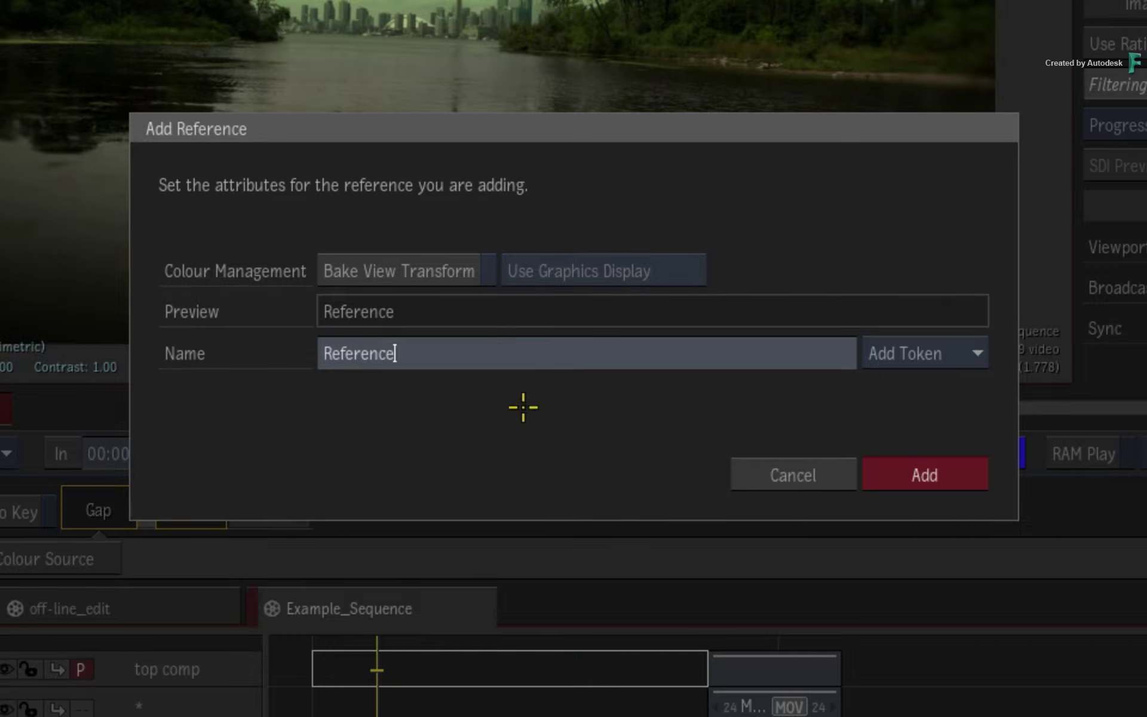
{"action": "left_click", "coordinate": [936, 474]}
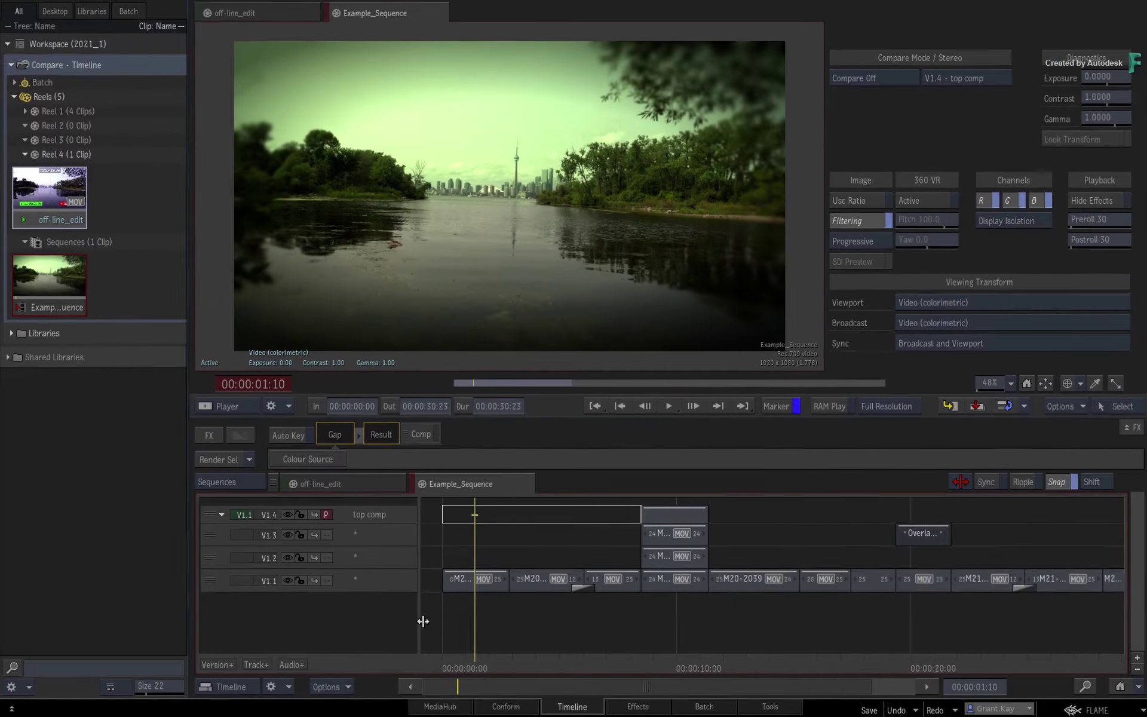
{"action": "left_click_drag", "start_coordinate": [438, 662], "coordinate": [626, 667]}
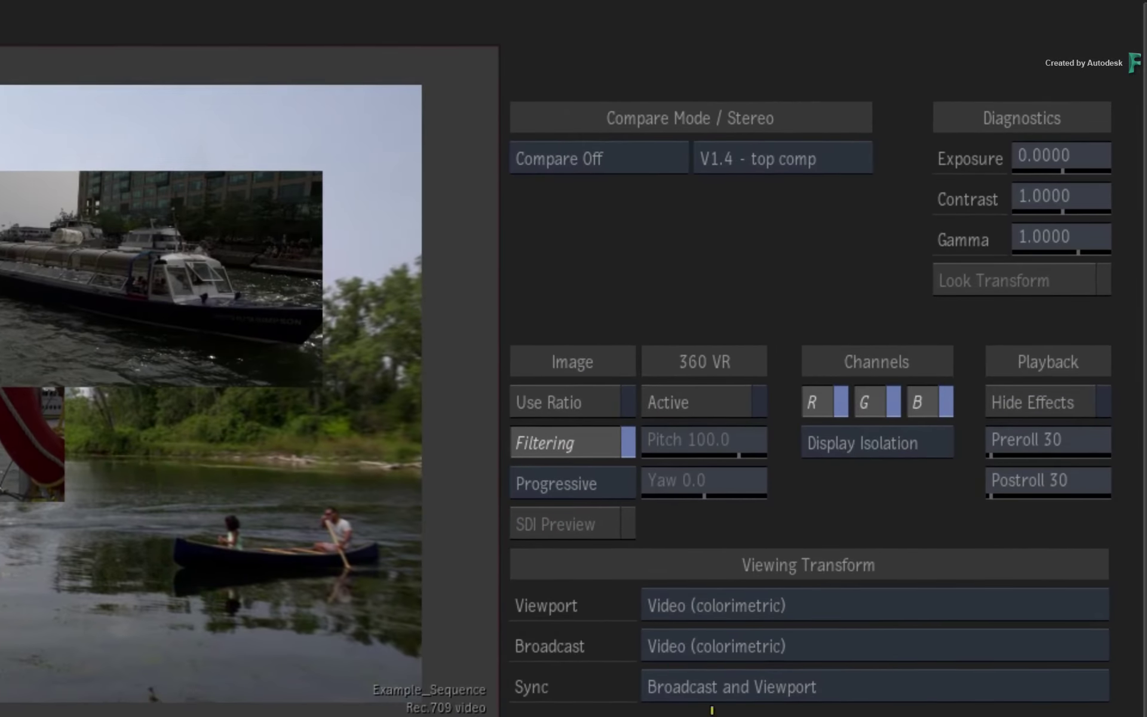
From the V1.4 top comp options, choose Grabbed References > Reference for a vertical split
{"action": "left_click", "coordinate": [796, 159]}
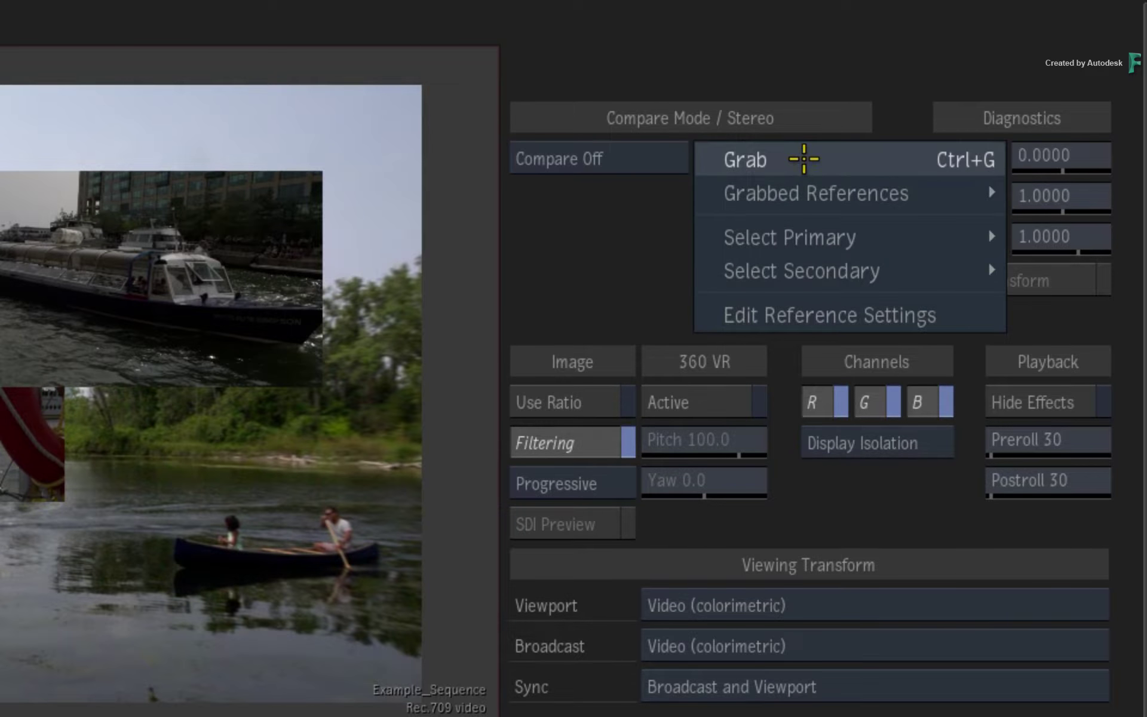
{"action": "mouse_move", "coordinate": [801, 187]}
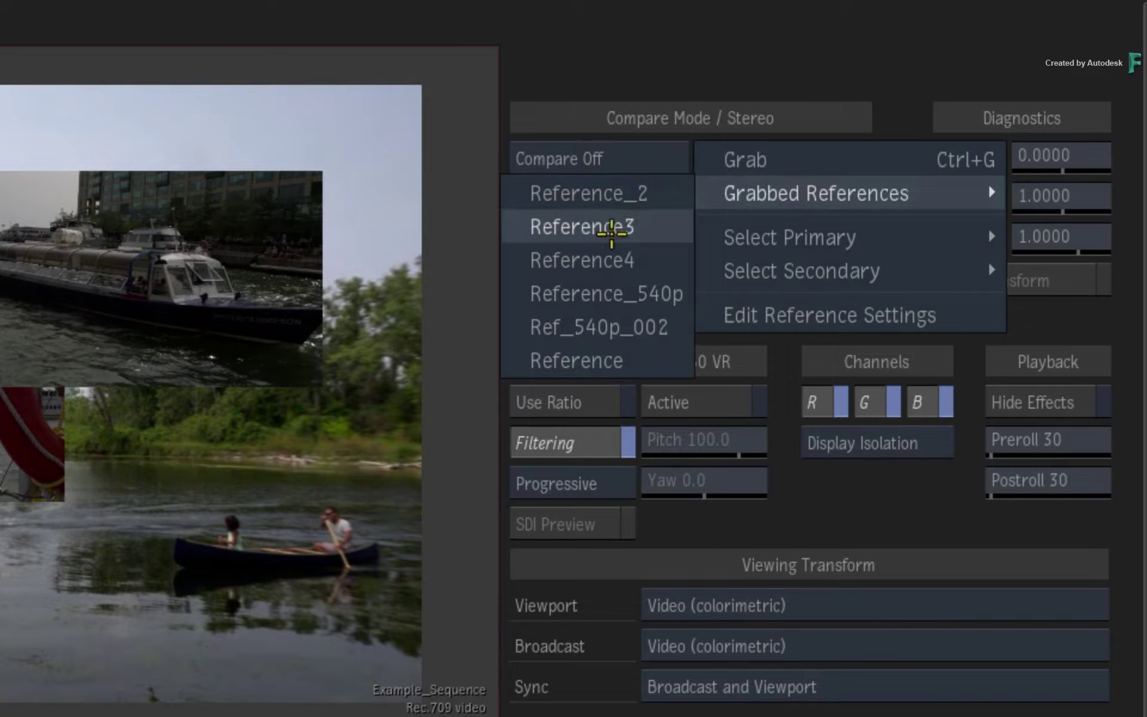
{"action": "left_click", "coordinate": [646, 359]}
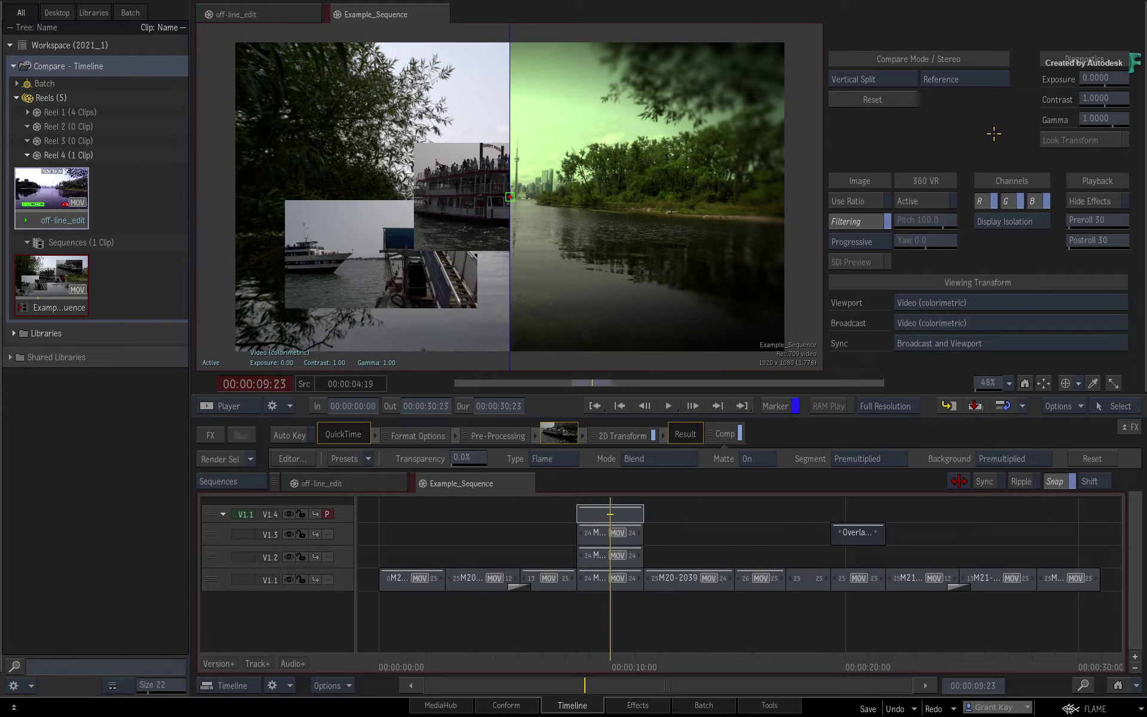
Set Compare Mode to Blend, then cycle modes with the C key to Horizontal Split
{"action": "left_click", "coordinate": [905, 76]}
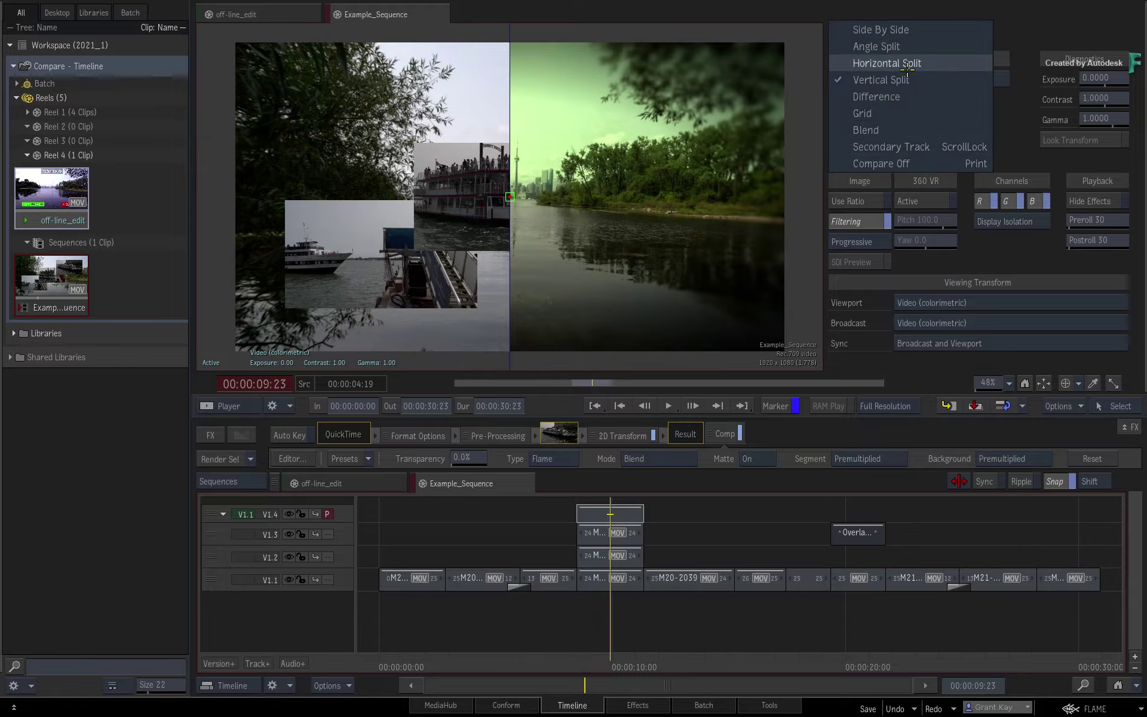
{"action": "left_click", "coordinate": [929, 130]}
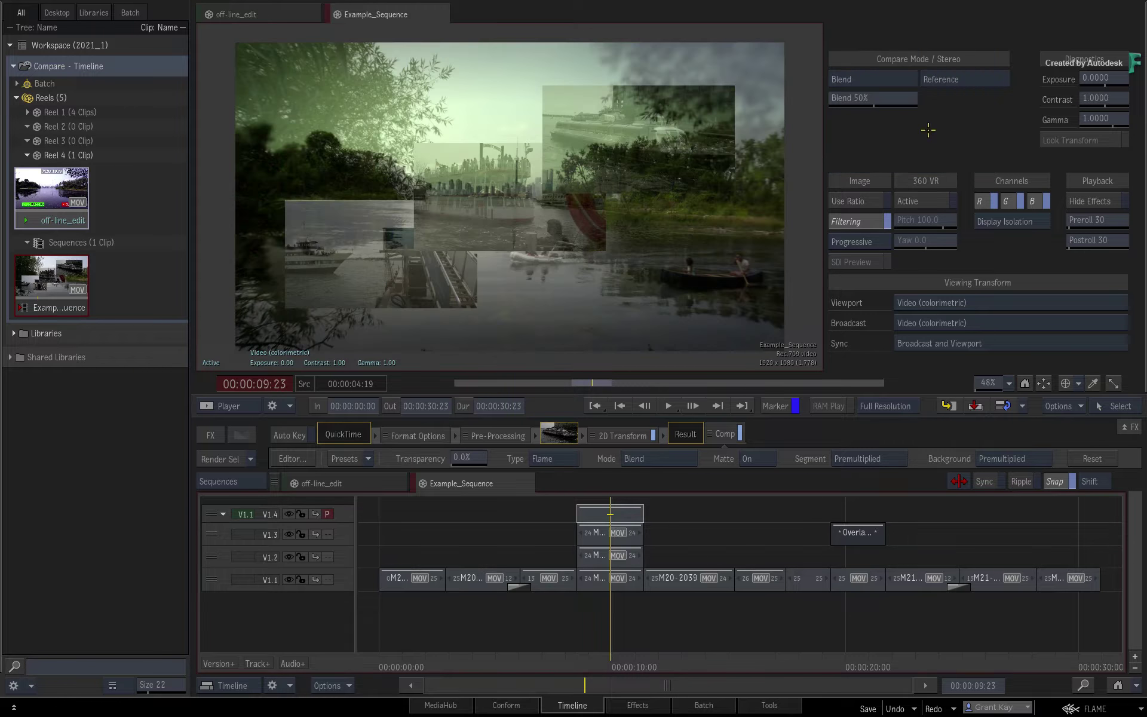
{"action": "key", "text": "c"}
{"action": "key", "text": "c"}
{"action": "key", "text": "c"}
{"action": "key", "text": "c"}
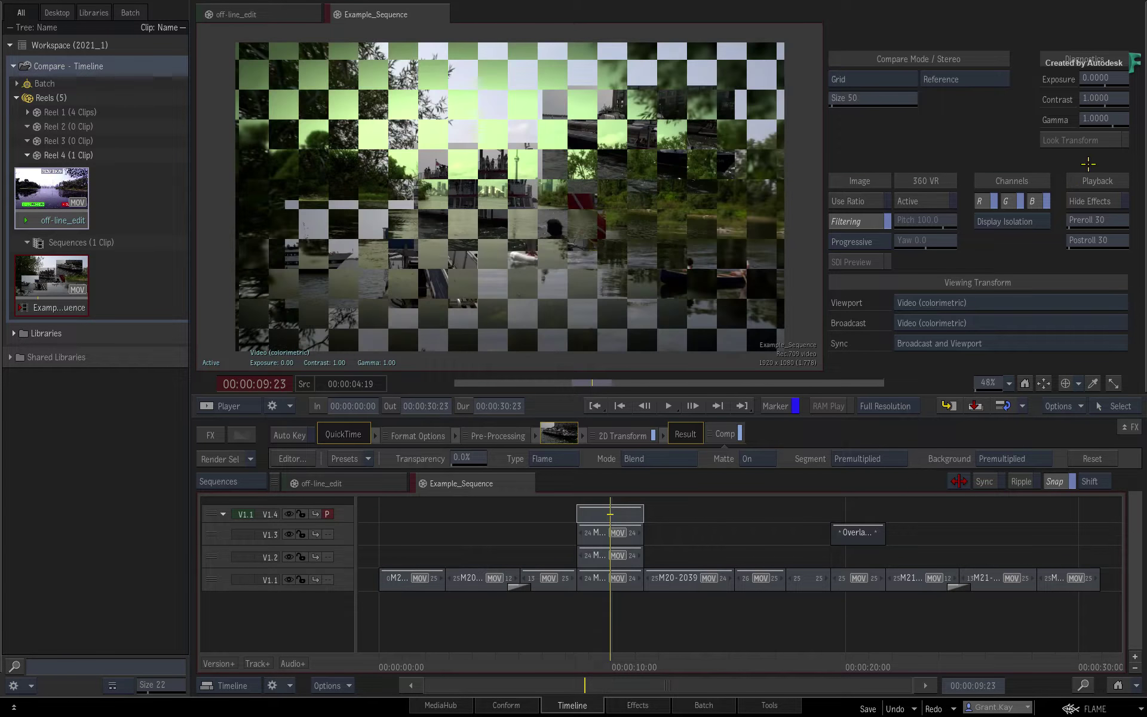
{"action": "key", "text": "c"}
{"action": "key", "text": "c"}
{"action": "key", "text": "c"}
{"action": "key", "text": "c"}
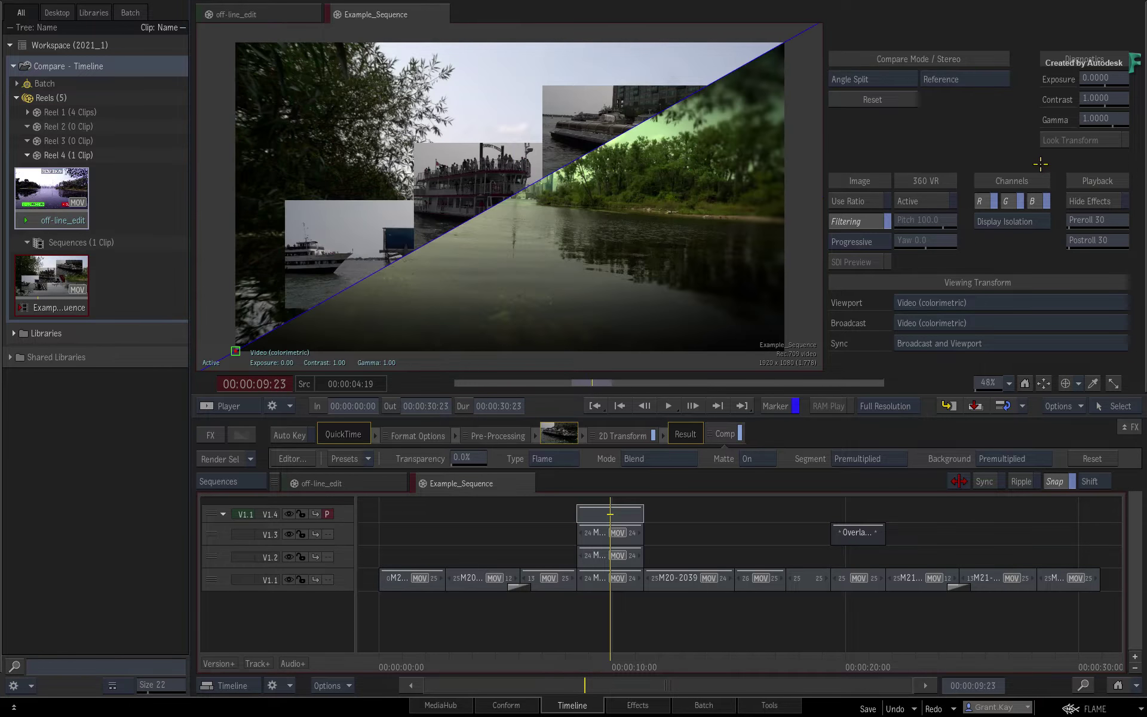
{"action": "key", "text": "c"}
{"action": "key", "text": "c"}
{"action": "key", "text": "c"}
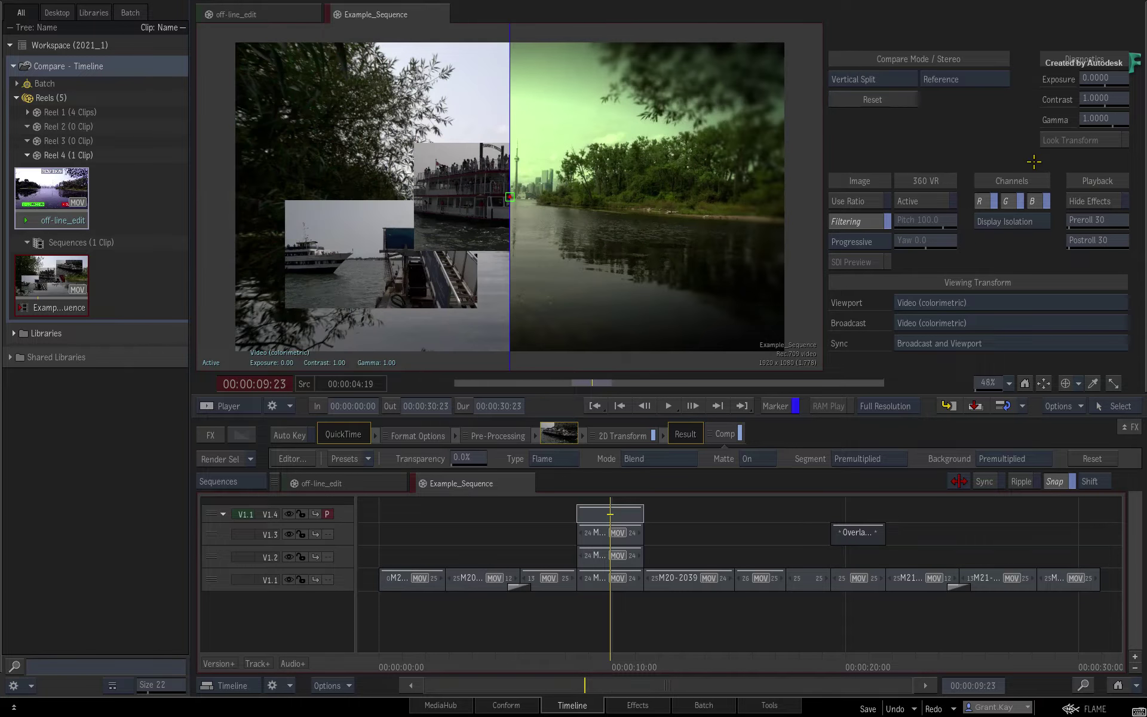
{"action": "left_click", "coordinate": [979, 79]}
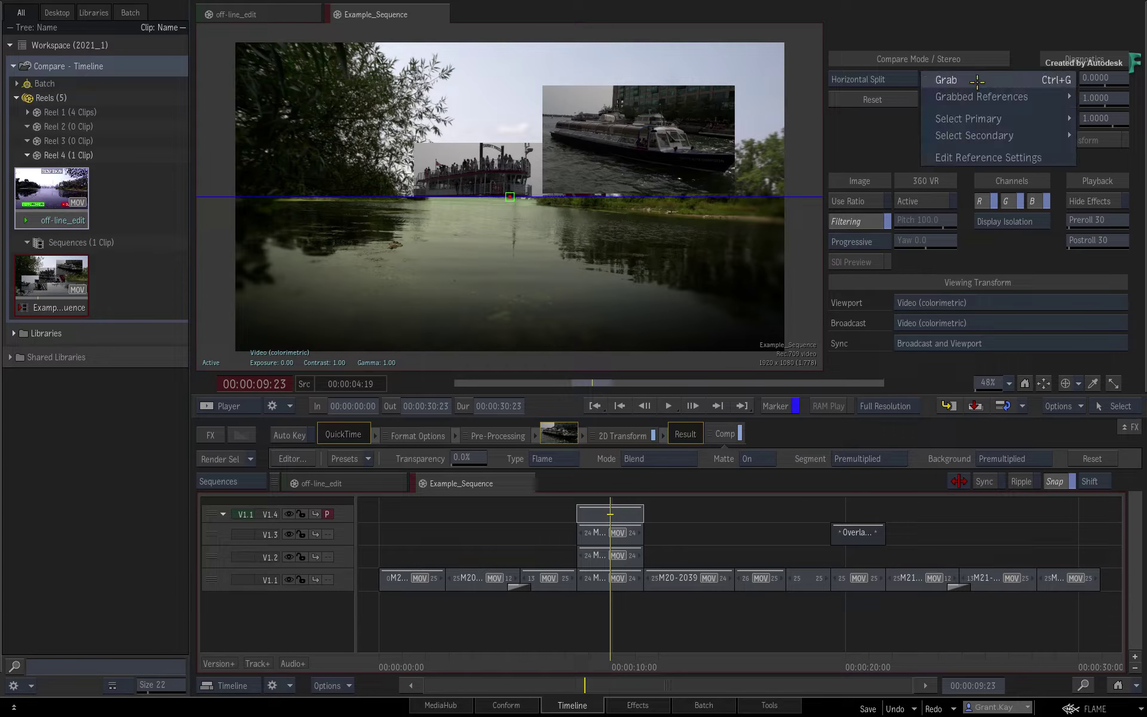
Review the Centre/Crop reference settings, then switch Compare Mode to Angle Split, then Vertical Split
{"action": "left_click", "coordinate": [945, 157]}
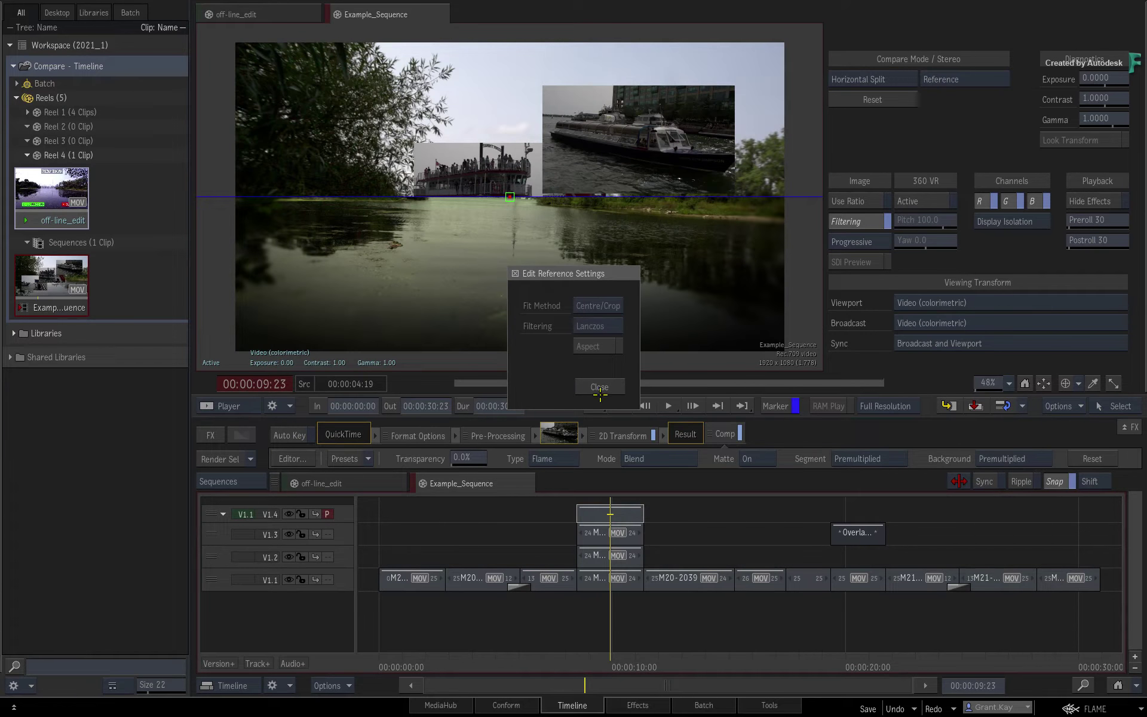
{"action": "left_click", "coordinate": [599, 388]}
{"action": "left_click", "coordinate": [897, 78]}
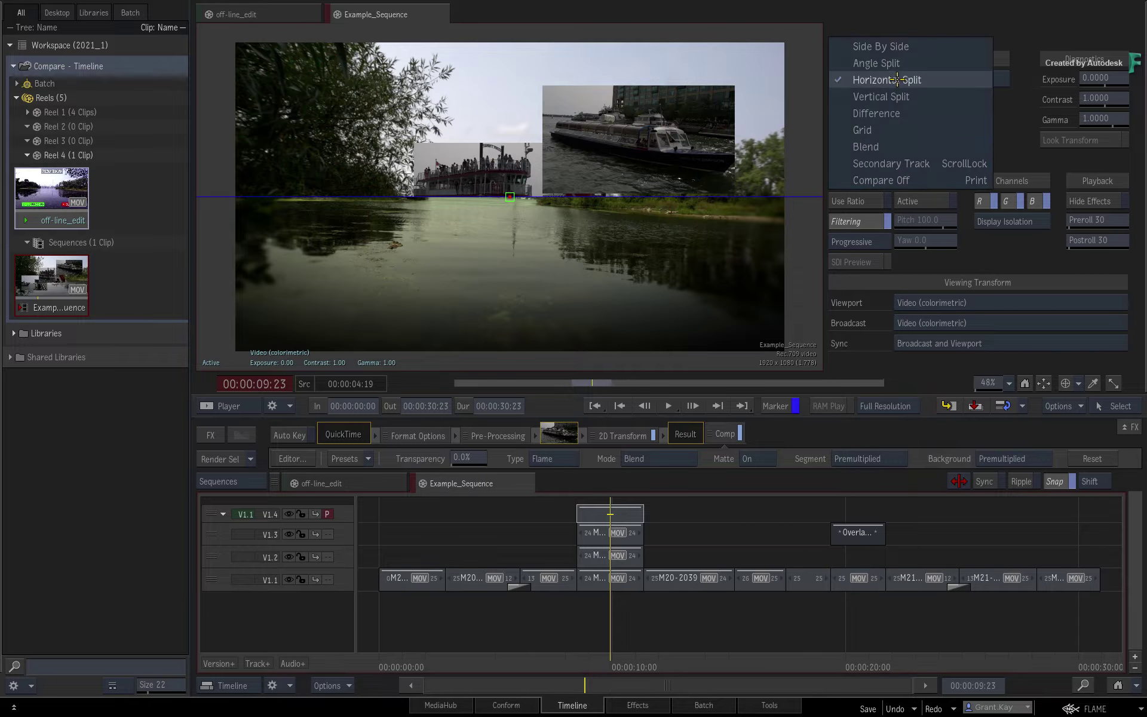
{"action": "left_click", "coordinate": [897, 58]}
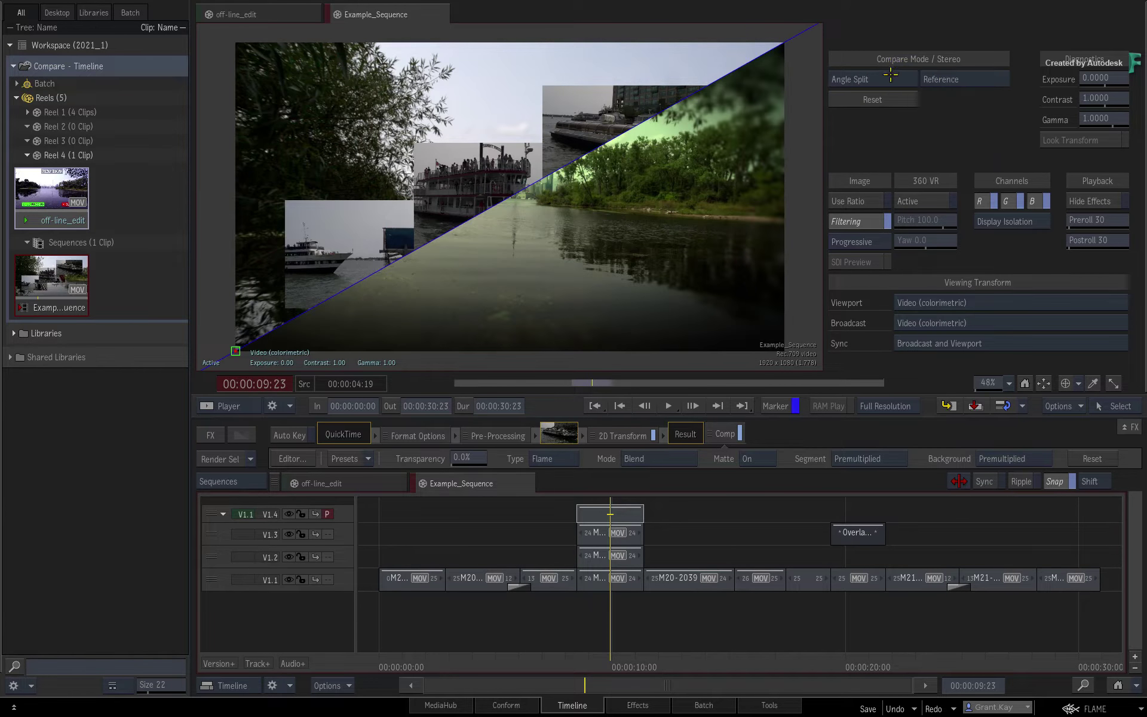
{"action": "left_click", "coordinate": [890, 74]}
{"action": "left_click", "coordinate": [893, 115]}
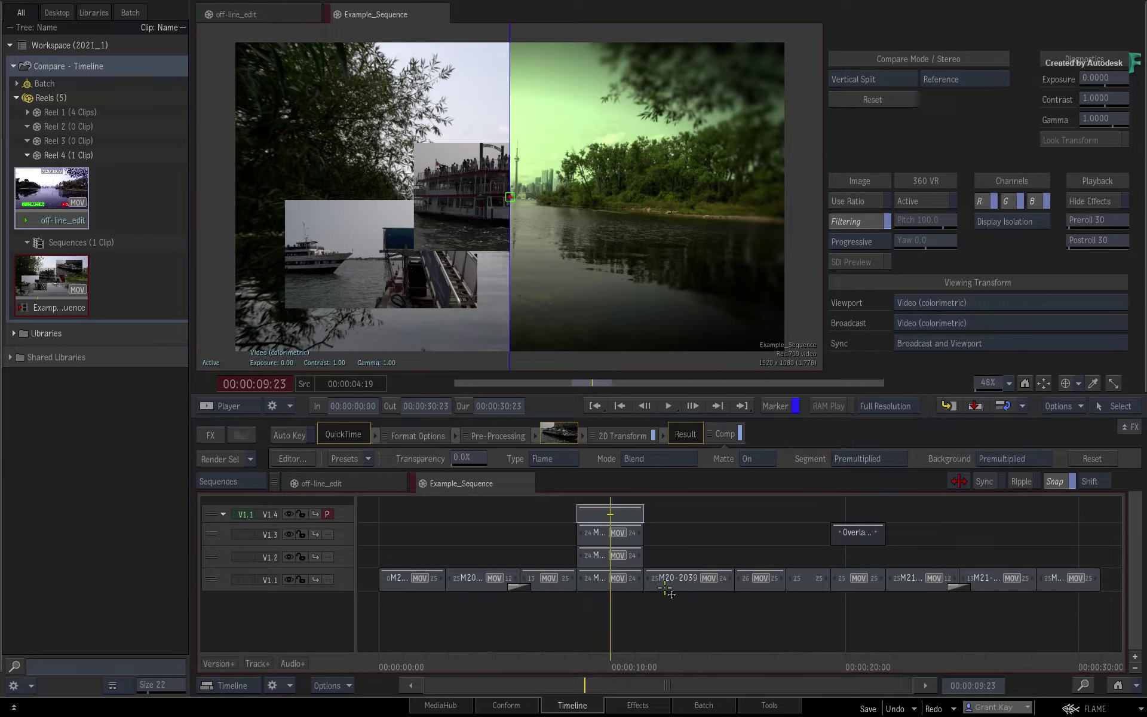
{"action": "left_click", "coordinate": [971, 82]}
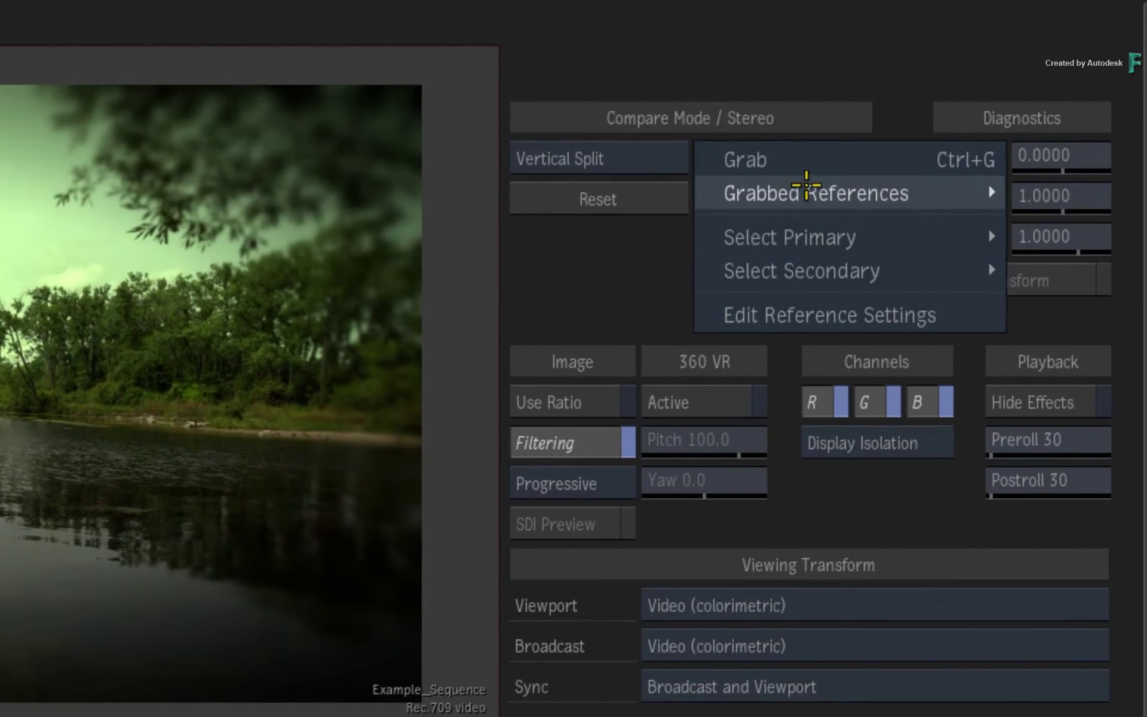
{"action": "mouse_move", "coordinate": [805, 189]}
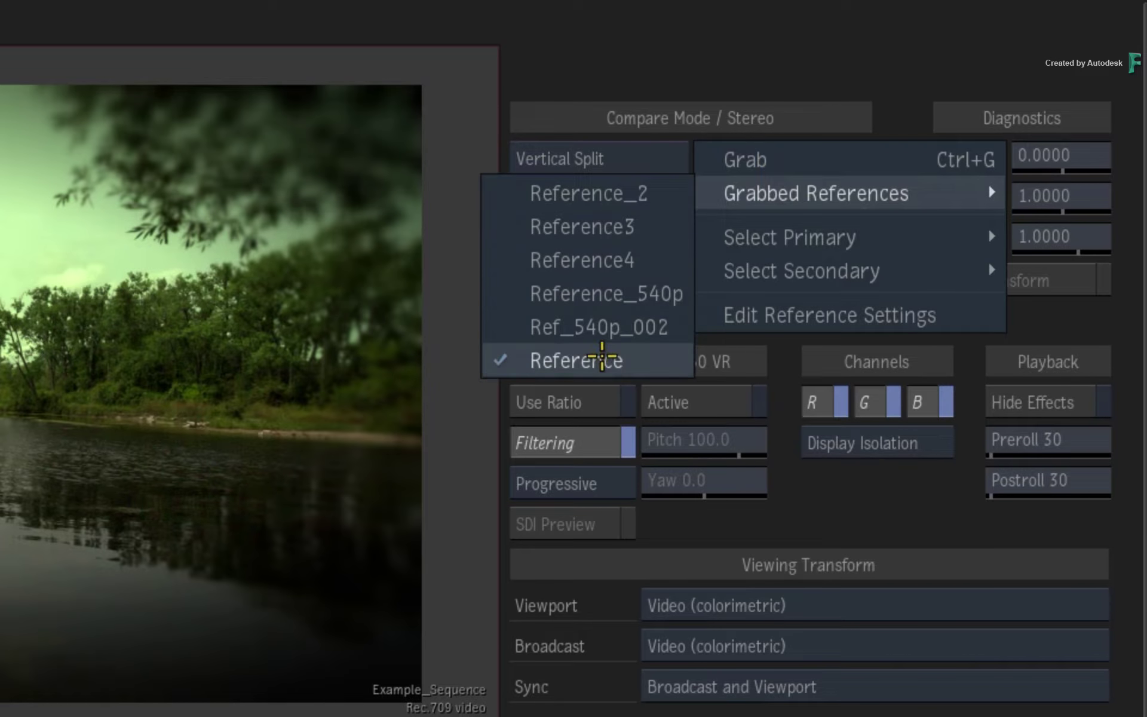
{"action": "left_click", "coordinate": [608, 360]}
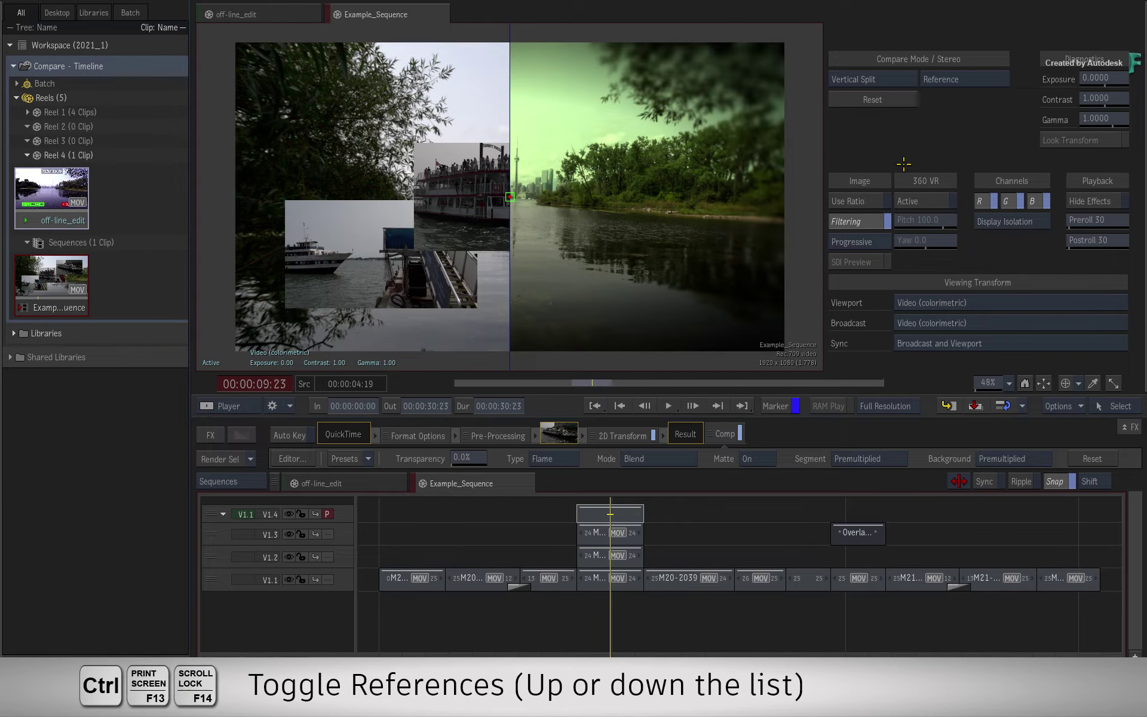
{"action": "key", "text": "ctrl+Scroll_Lock"}
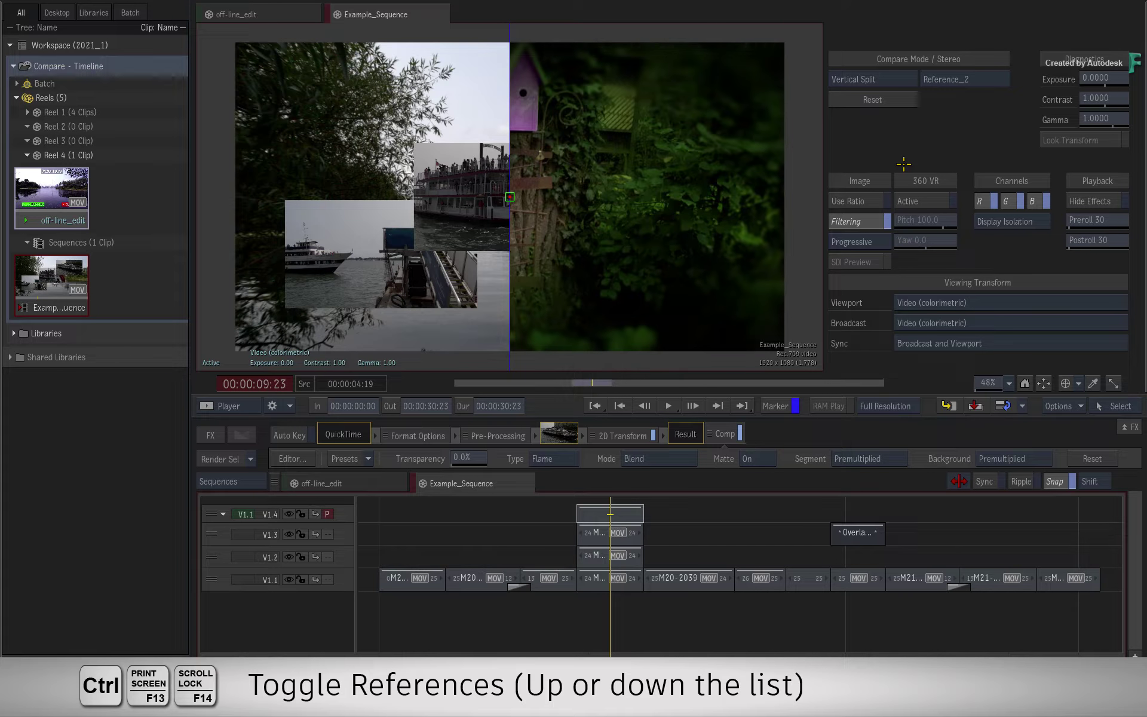
{"action": "key", "text": "ctrl+Scroll_Lock"}
{"action": "key", "text": "ctrl+Scroll_Lock"}
{"action": "key", "text": "ctrl+Scroll_Lock"}
{"action": "key", "text": "ctrl+Scroll_Lock"}
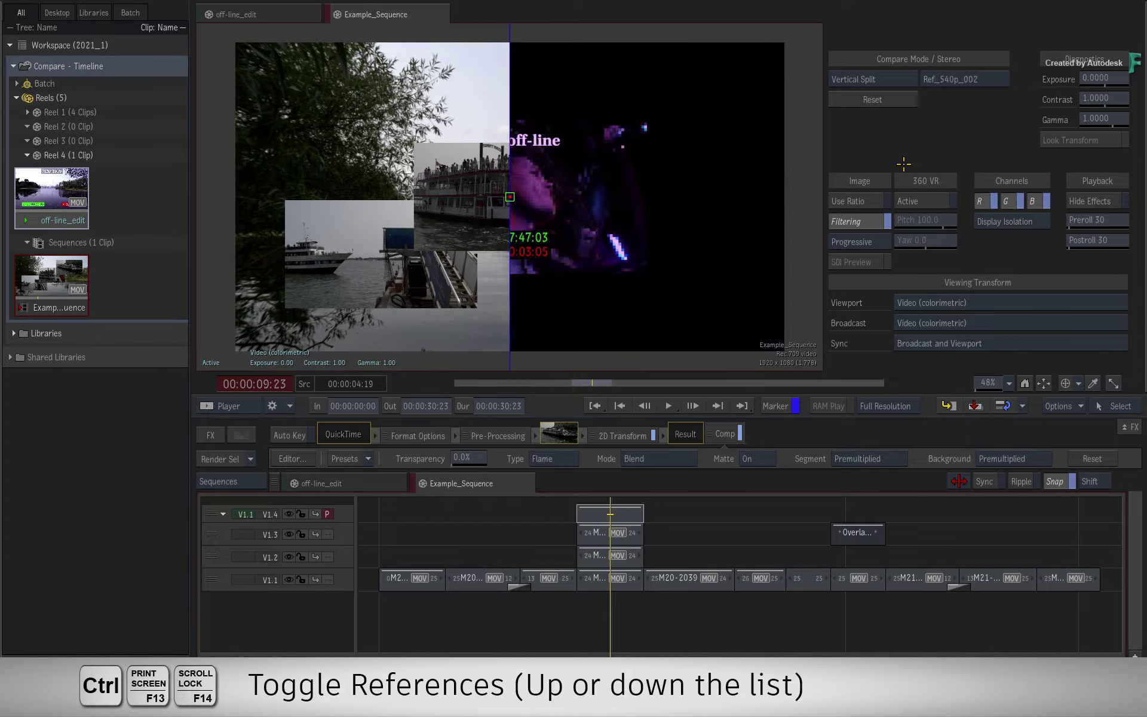
{"action": "key", "text": "ctrl+Scroll_Lock"}
{"action": "key", "text": "ctrl+Scroll_Lock"}
{"action": "key", "text": "ctrl+Scroll_Lock"}
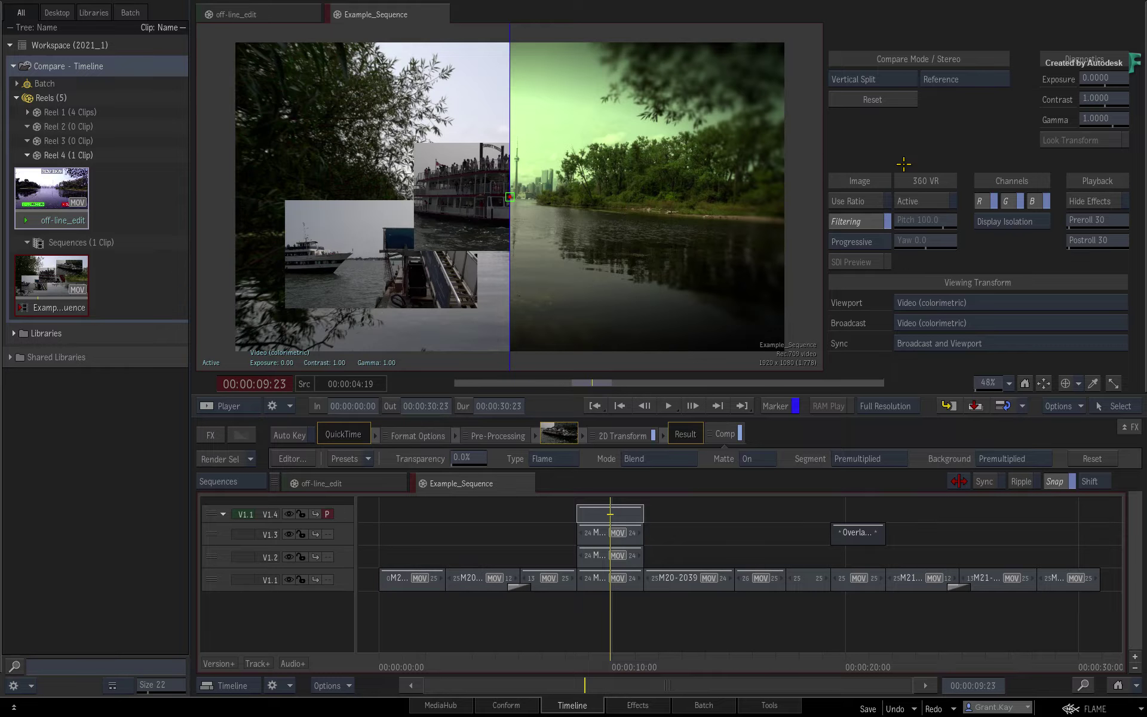
{"action": "key", "text": "shift+F14"}
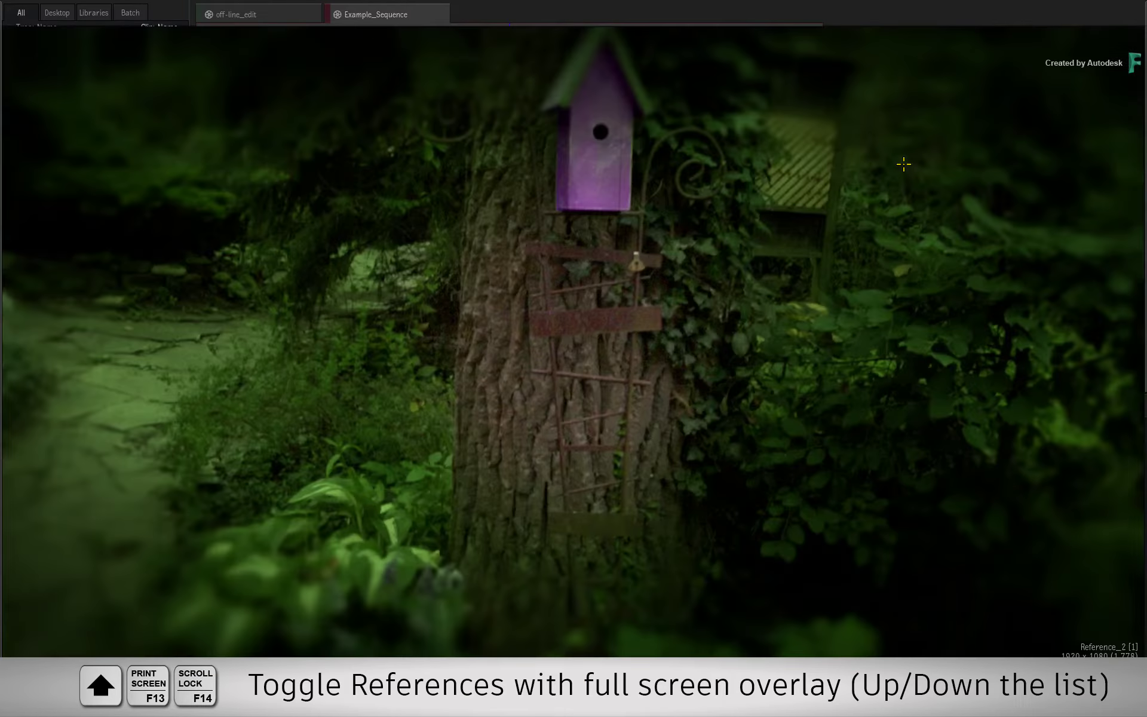
{"action": "key", "text": "shift+F14"}
{"action": "key", "text": "shift+F14"}
{"action": "key", "text": "shift+F14"}
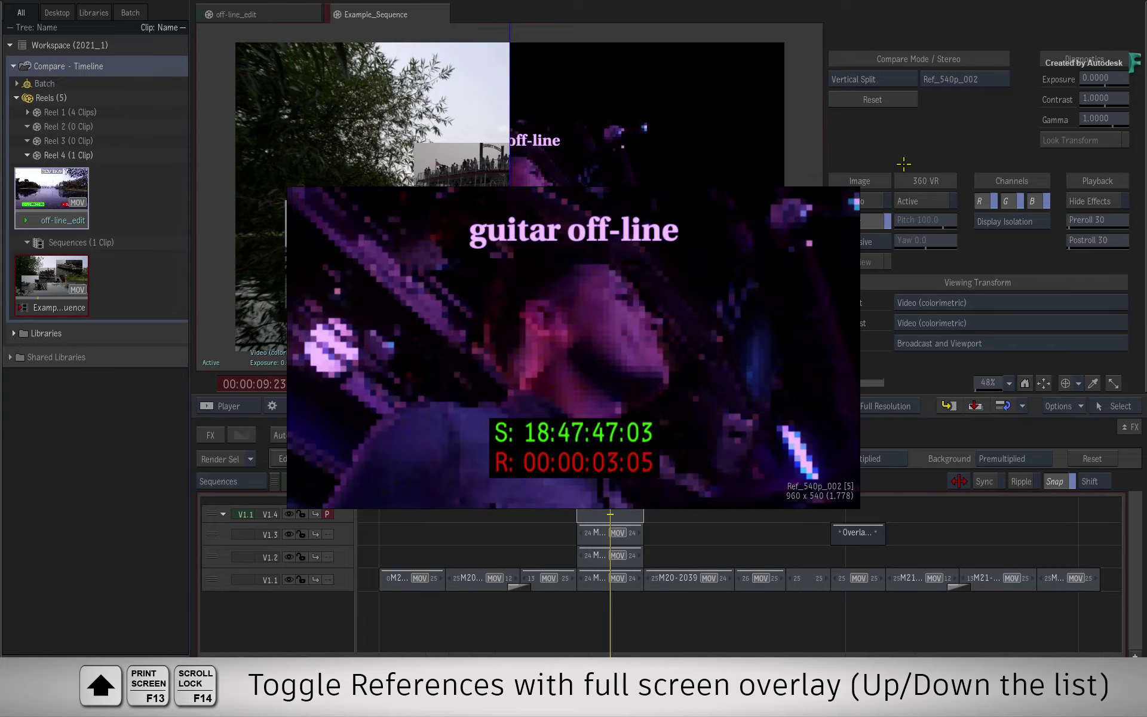
{"action": "key", "text": "shift+F13"}
{"action": "key", "text": "shift+F13"}
{"action": "key", "text": "shift+F14"}
{"action": "key", "text": "shift+F14"}
{"action": "key", "text": "shift+F14"}
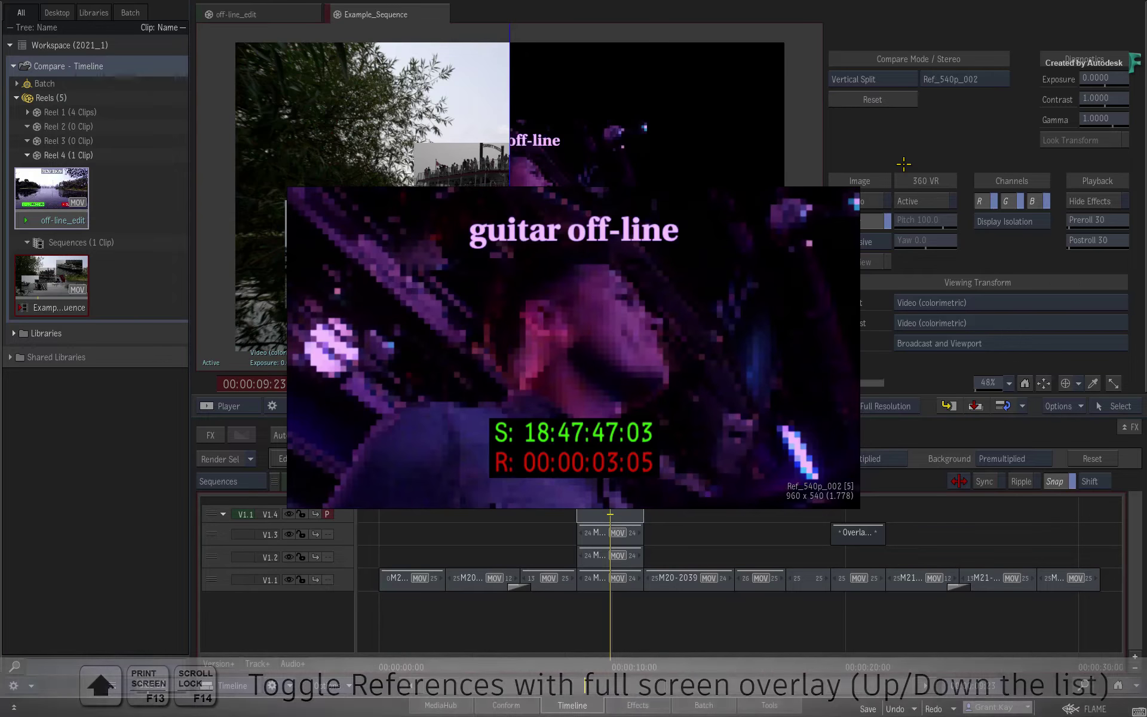
{"action": "key", "text": "shift+F14"}
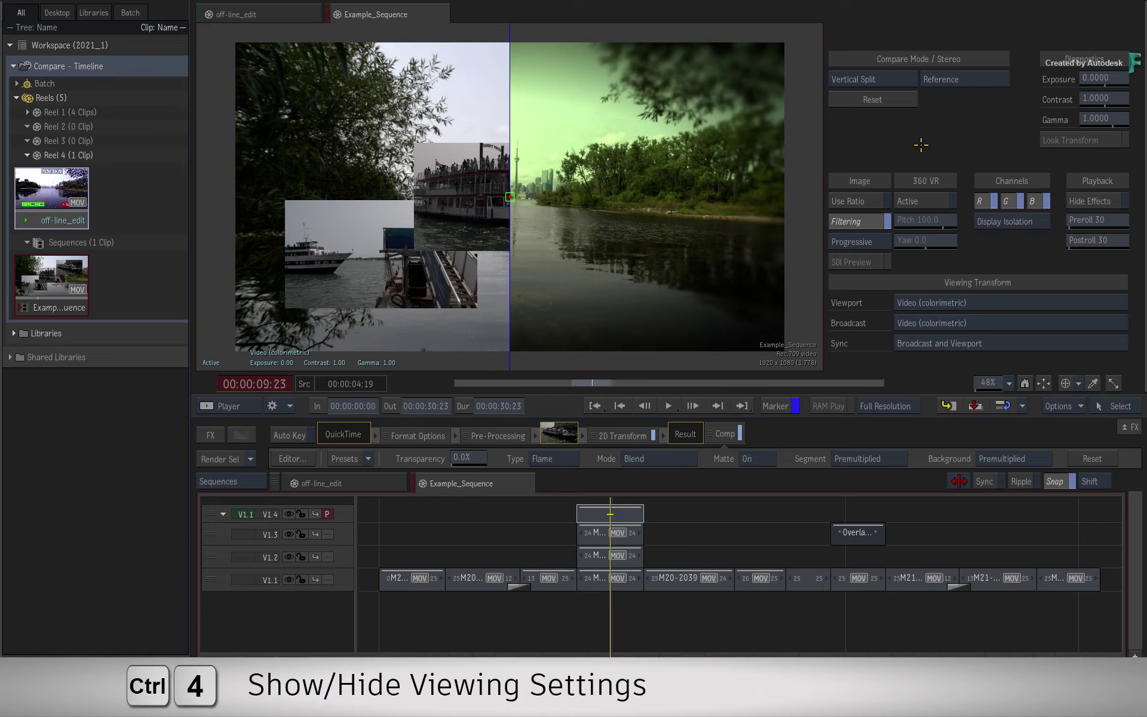
Turn off Options > Show Viewing Settings and choose Show Explorer from the Flame menu
{"action": "left_click", "coordinate": [1044, 408]}
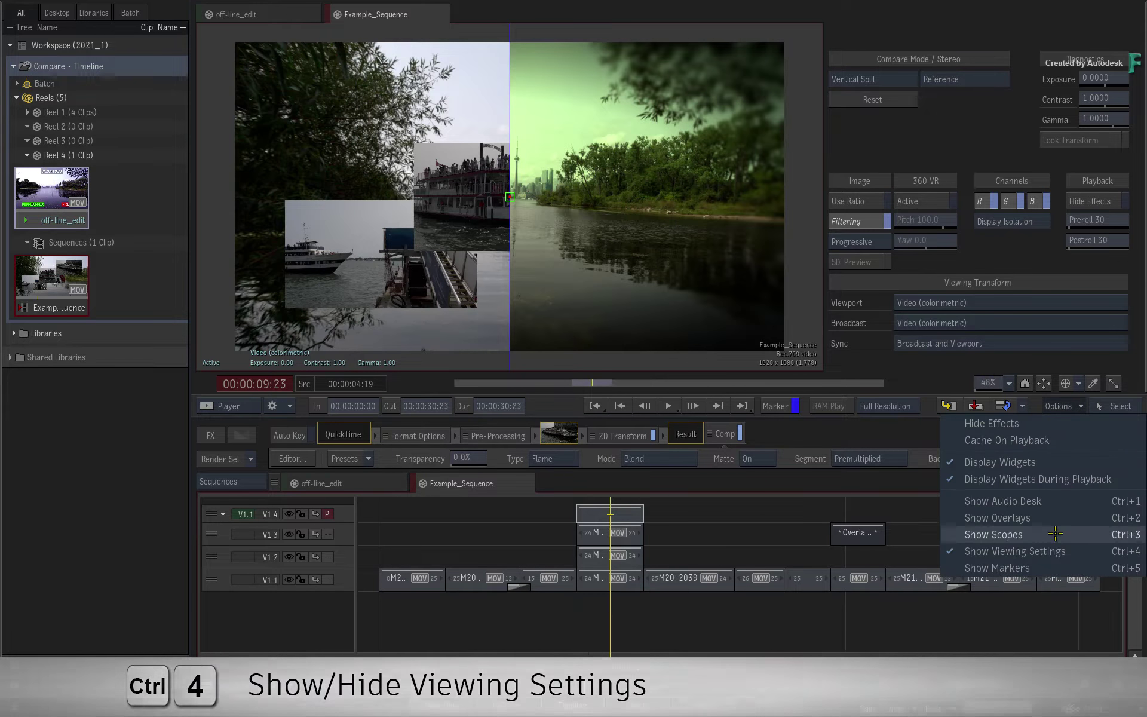
{"action": "left_click", "coordinate": [1051, 552]}
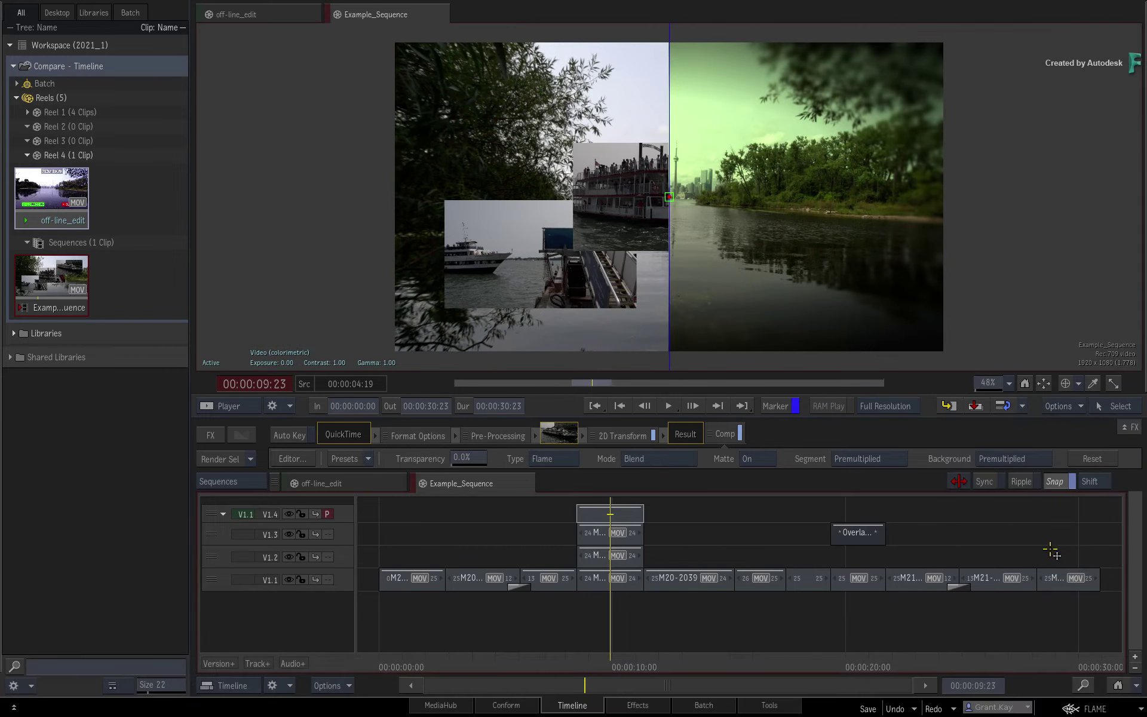
{"action": "left_click", "coordinate": [1090, 706]}
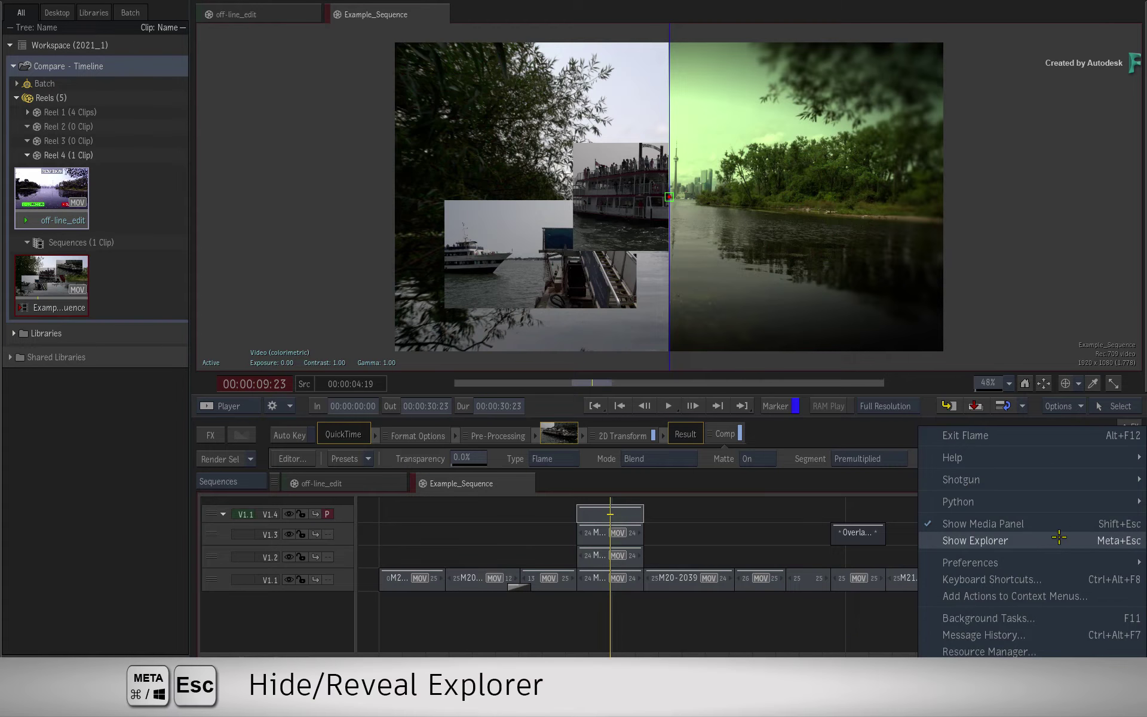
{"action": "left_click", "coordinate": [1059, 540]}
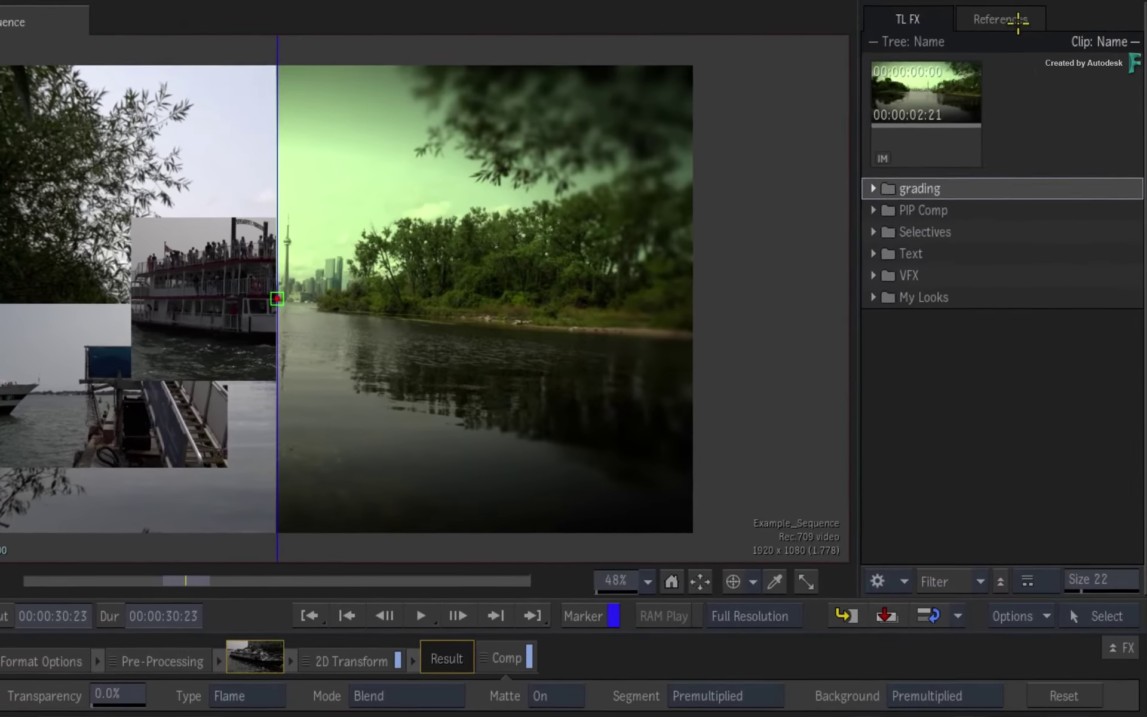
List the References as thumbnails and compare each still, from Reference_2 through to Reference
{"action": "left_click", "coordinate": [1018, 19]}
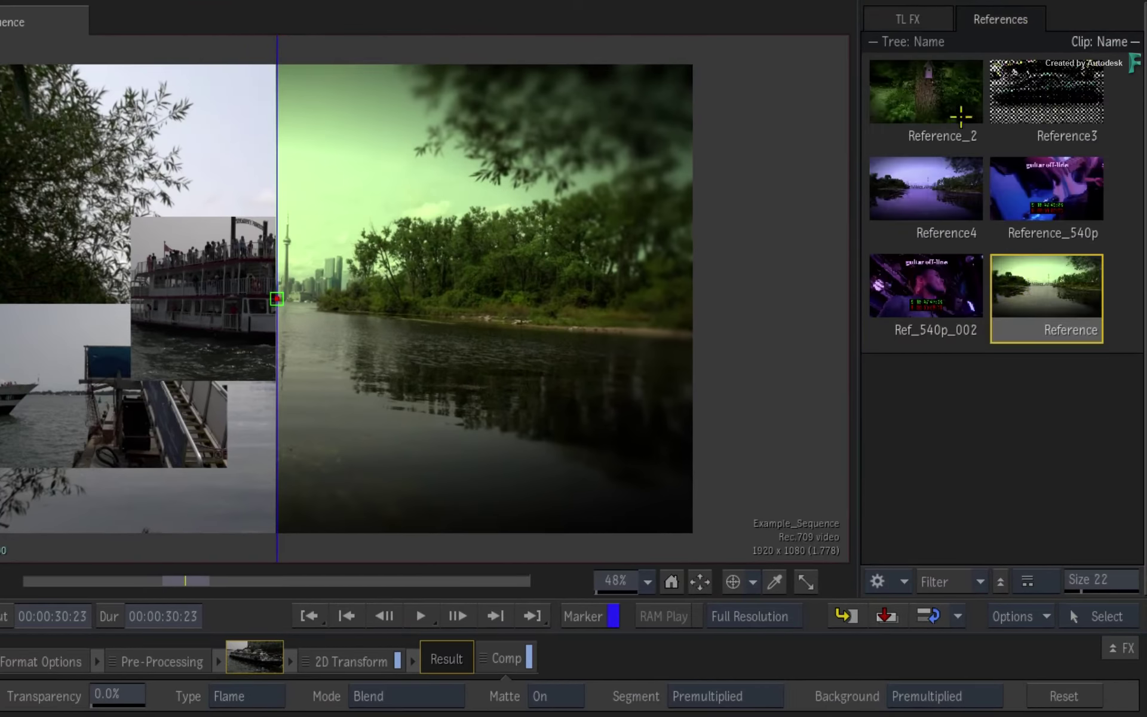
{"action": "left_click", "coordinate": [926, 99]}
{"action": "left_click", "coordinate": [1046, 98]}
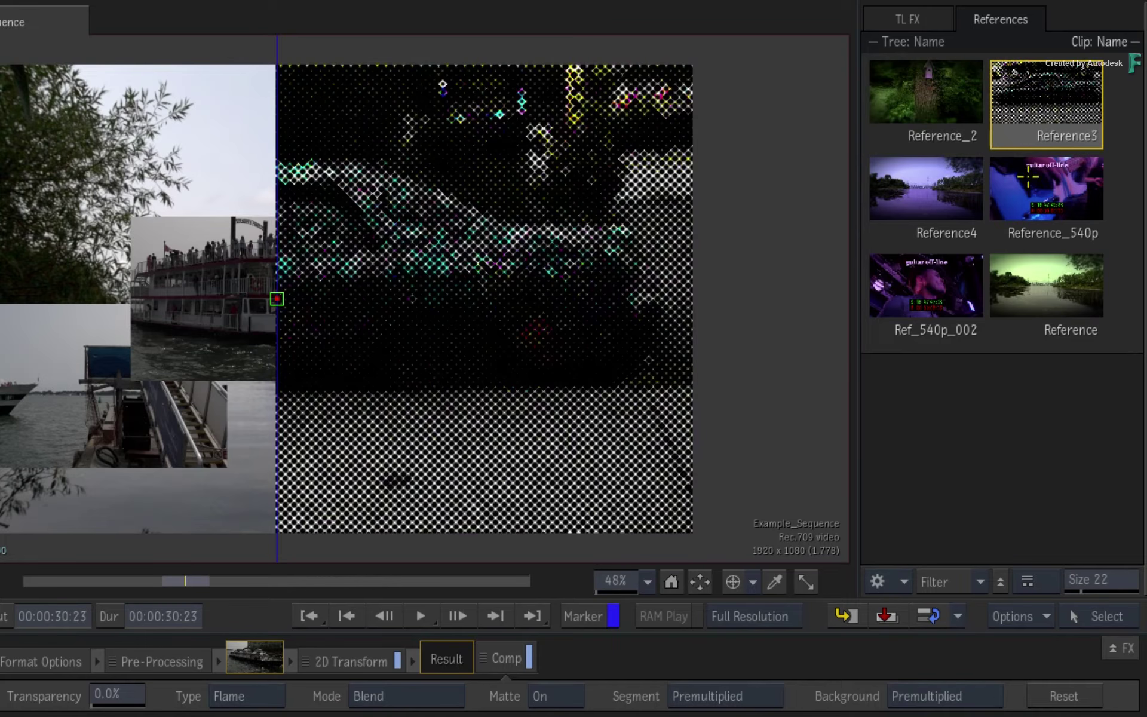
{"action": "left_click", "coordinate": [1047, 194]}
{"action": "left_click", "coordinate": [1047, 293]}
{"action": "left_click", "coordinate": [941, 285]}
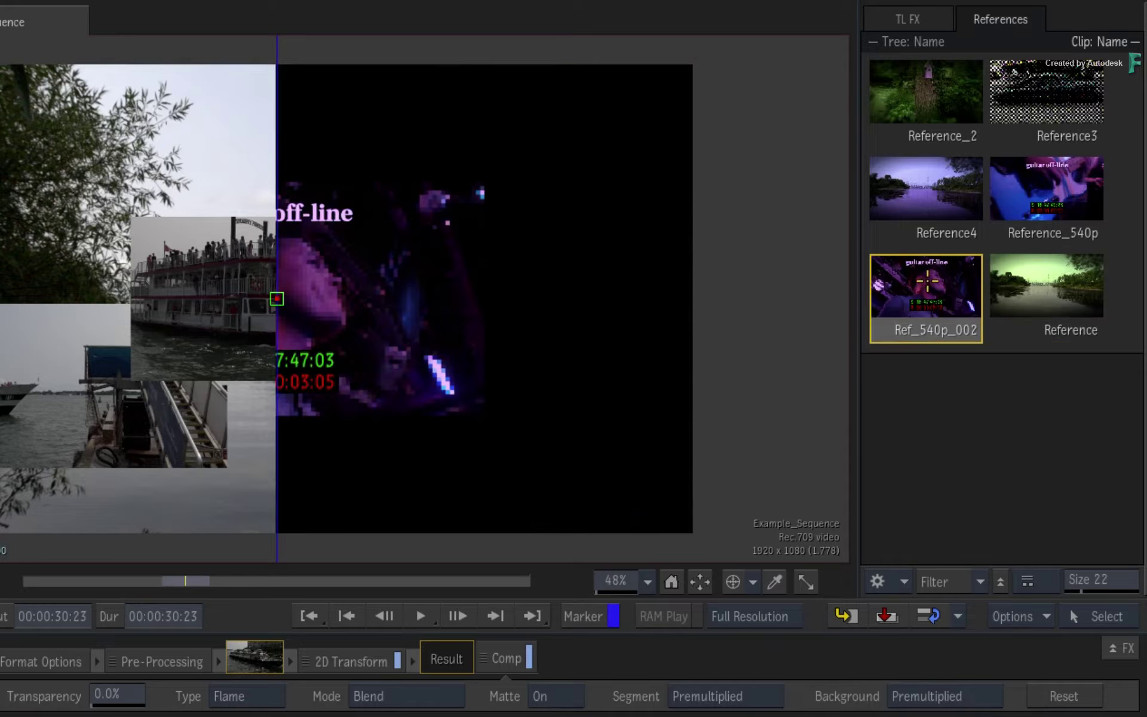
{"action": "left_click", "coordinate": [925, 203]}
{"action": "left_click", "coordinate": [926, 95]}
{"action": "left_click", "coordinate": [1047, 96]}
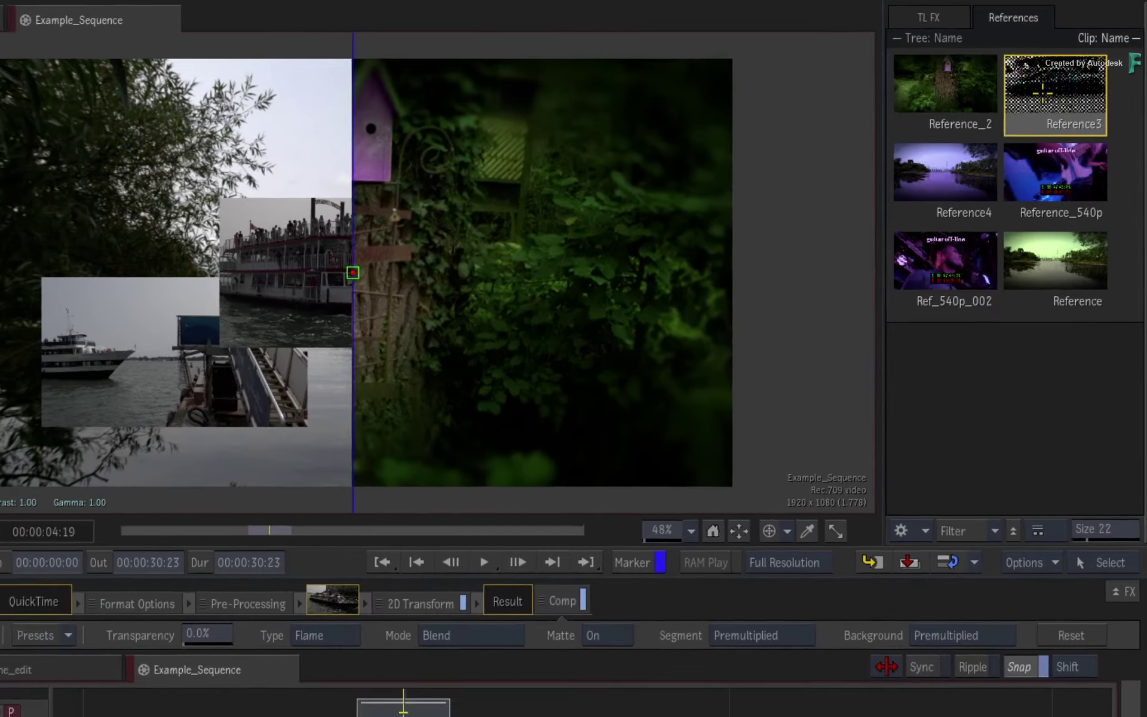
{"action": "left_click", "coordinate": [1041, 296]}
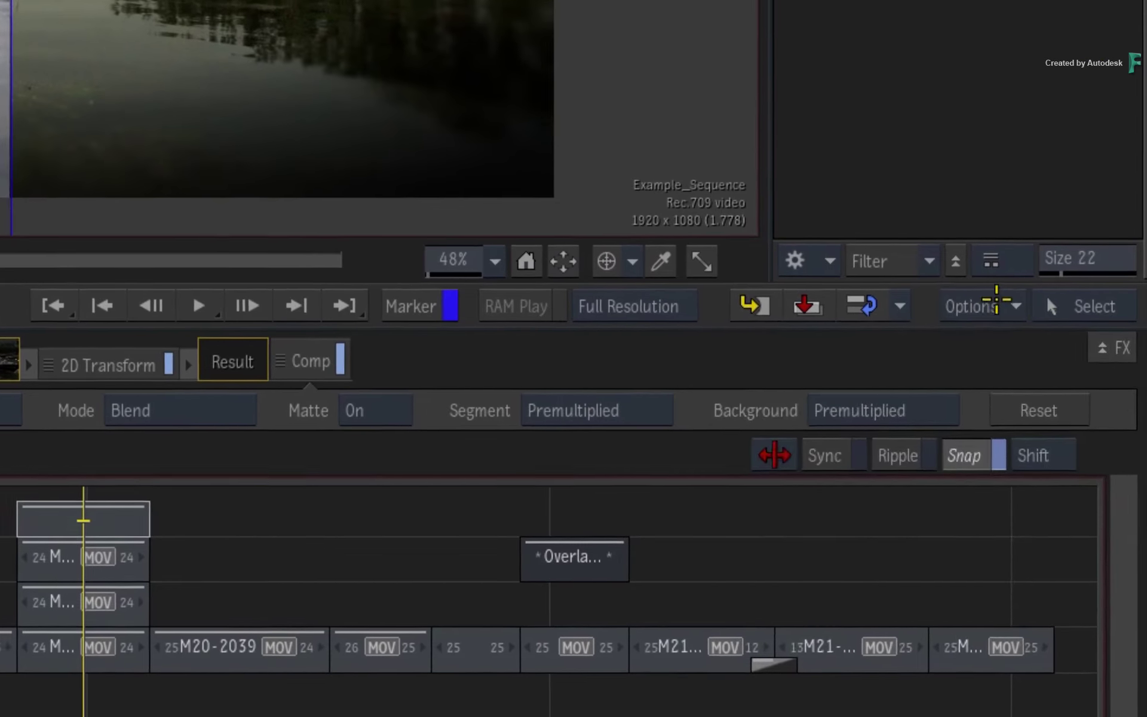
Show the viewing settings again, choose Difference, then cycle compare modes with Pause to Blend
{"action": "left_click", "coordinate": [1074, 405]}
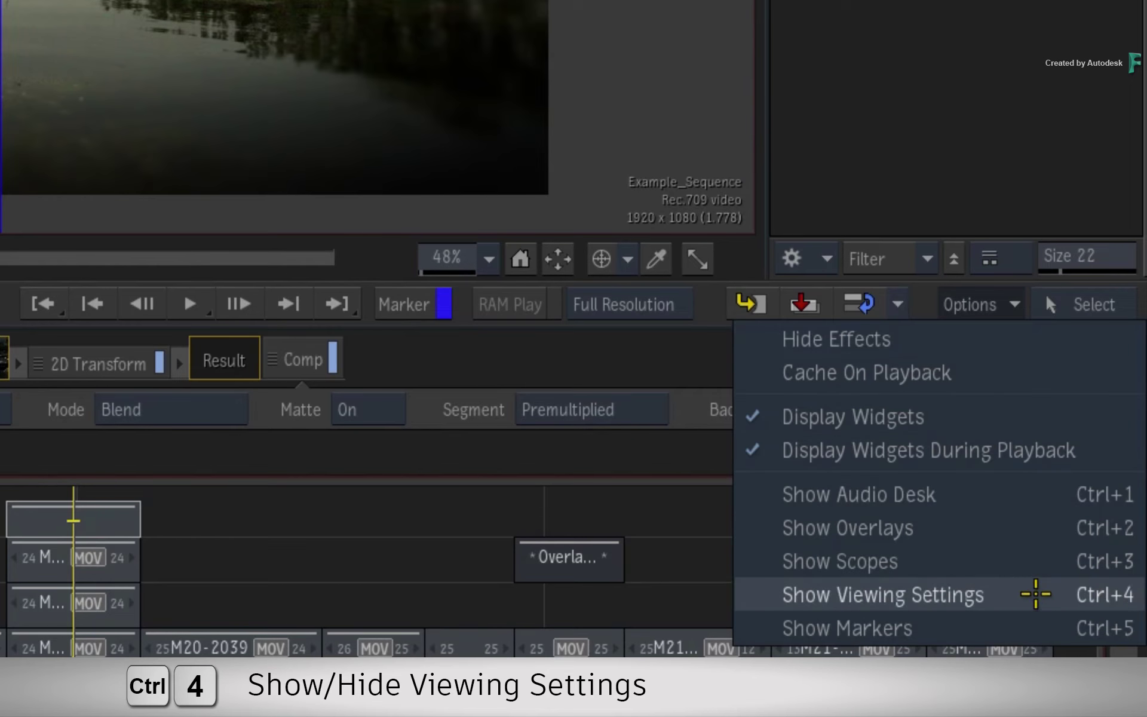
{"action": "left_click", "coordinate": [1034, 594]}
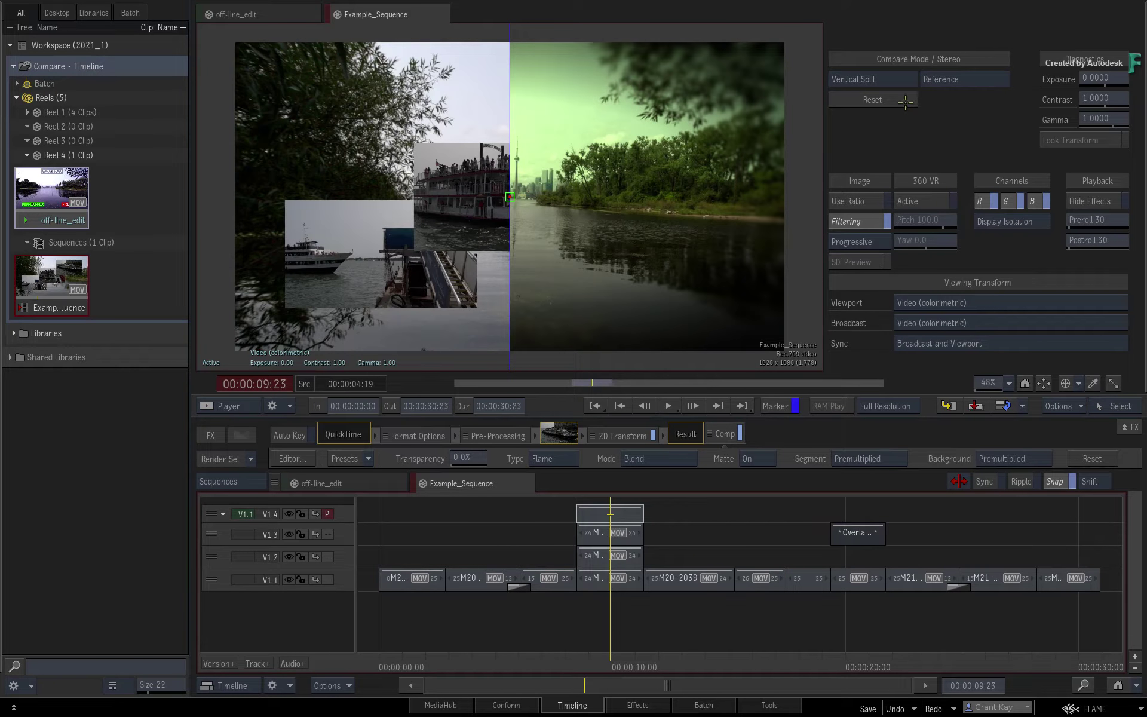
{"action": "left_click", "coordinate": [897, 76]}
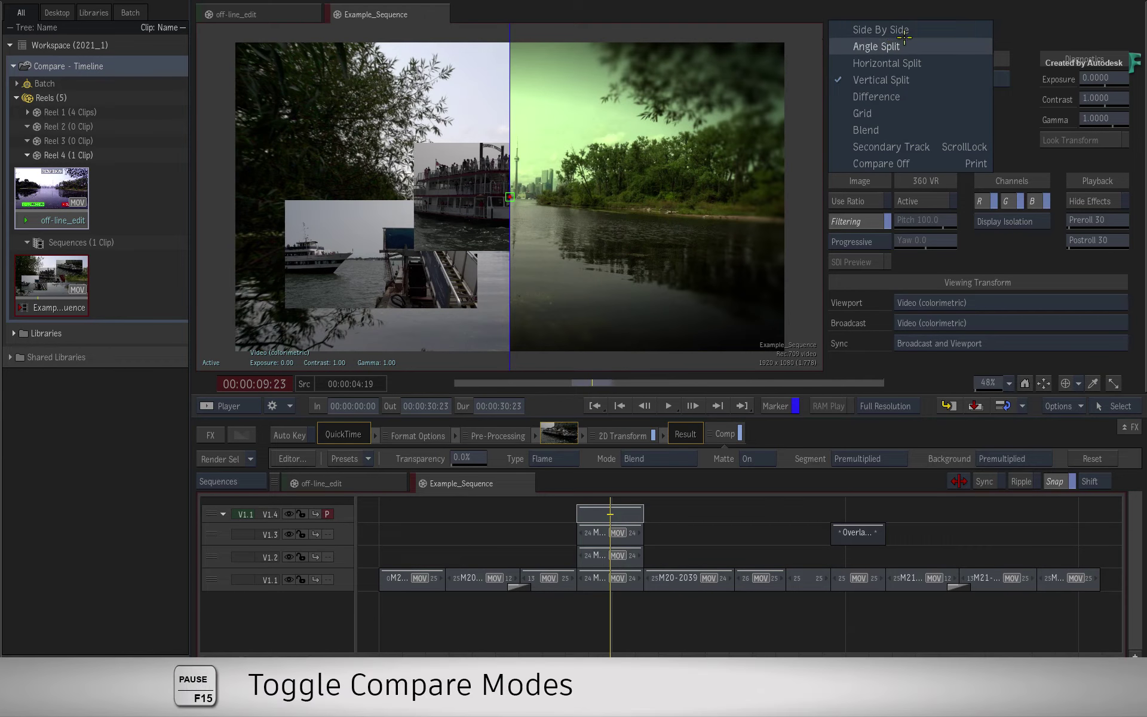
{"action": "left_click", "coordinate": [893, 98]}
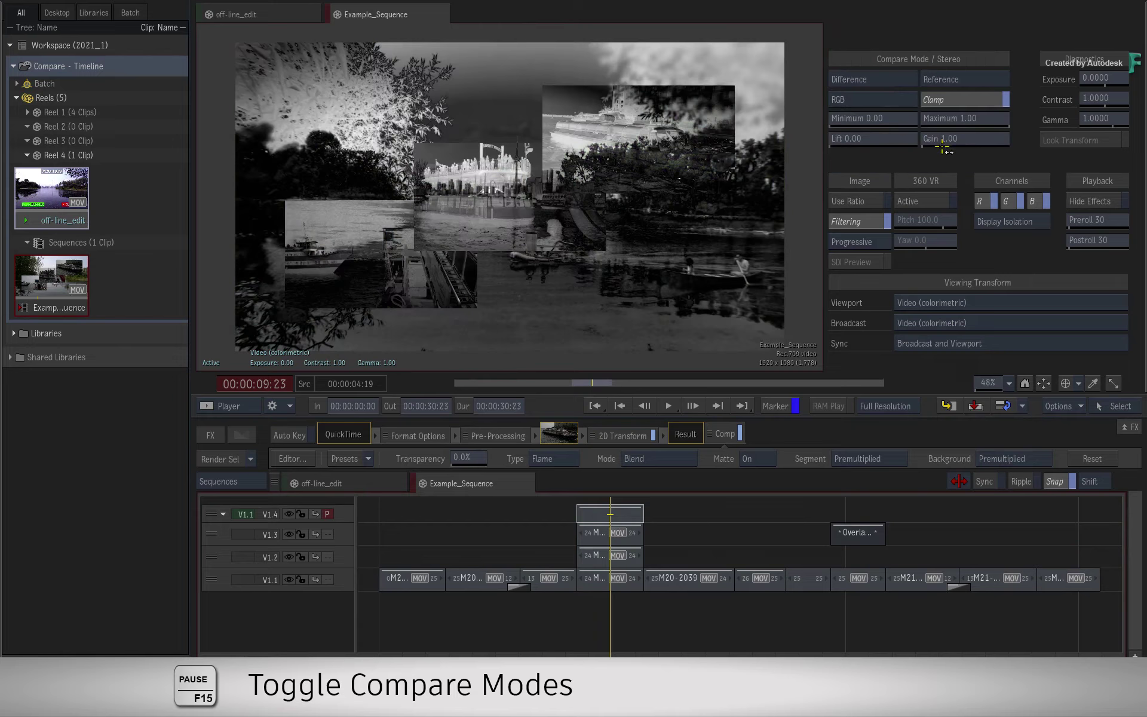
{"action": "key", "text": "Pause"}
{"action": "key", "text": "Pause"}
{"action": "key", "text": "Pause"}
{"action": "key", "text": "Pause"}
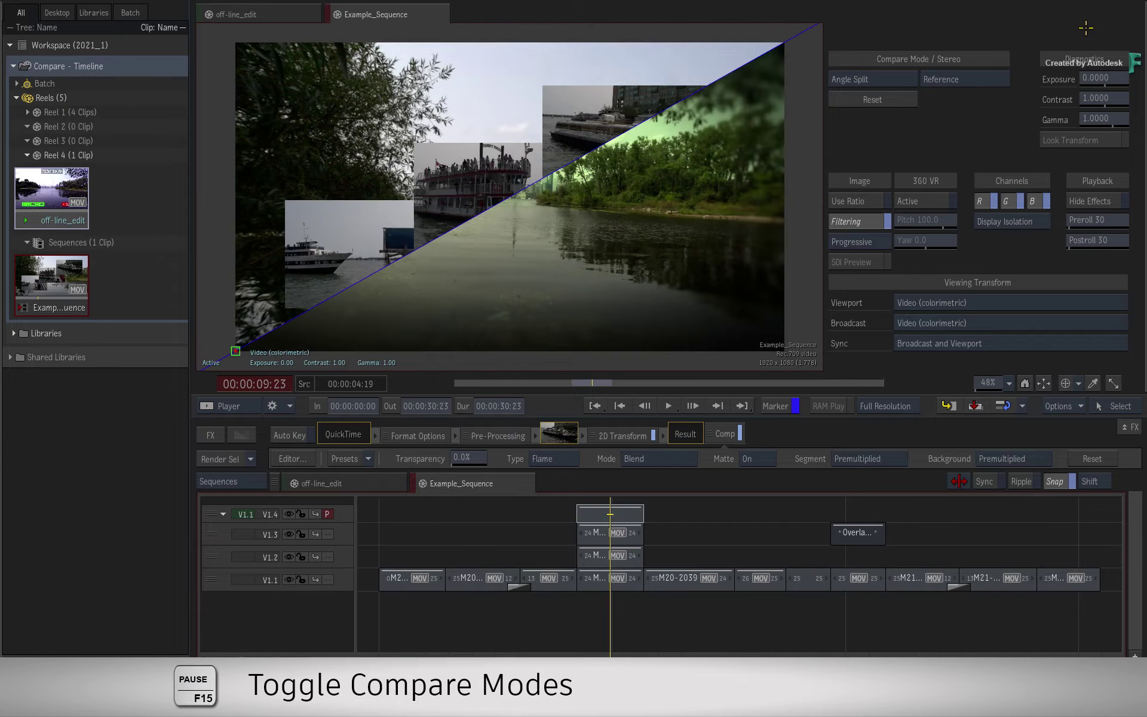
{"action": "key", "text": "Pause"}
{"action": "key", "text": "Pause"}
{"action": "key", "text": "Pause"}
{"action": "key", "text": "Pause"}
{"action": "key", "text": "Pause"}
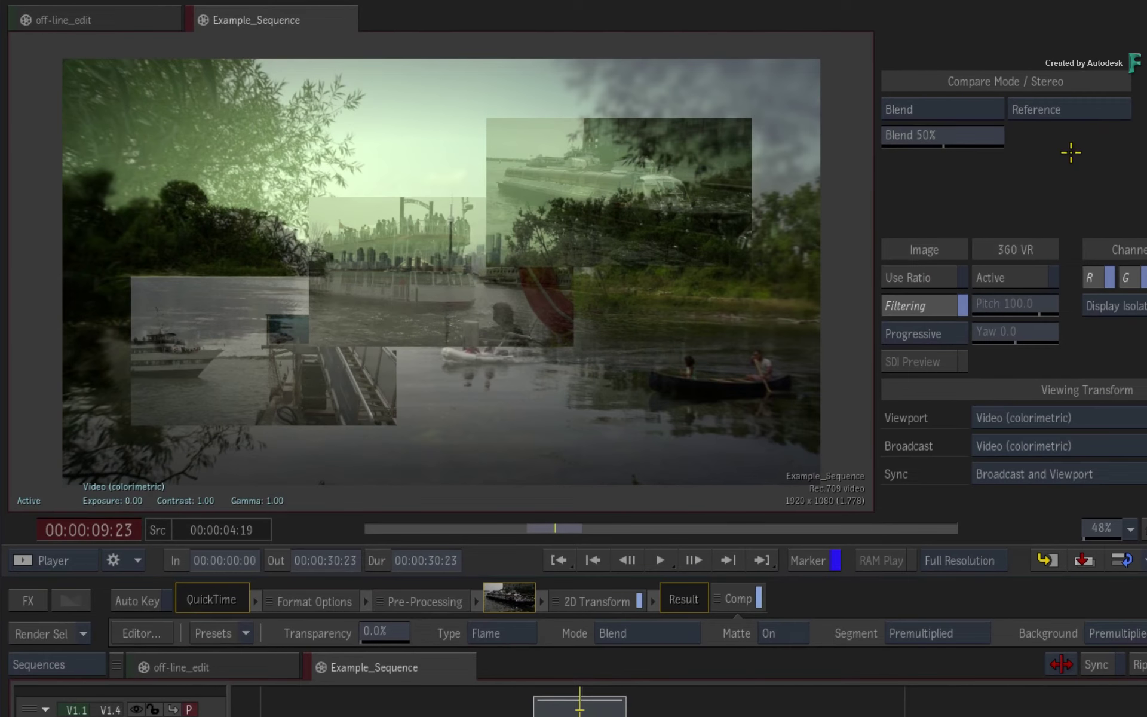
Vary the Blend % with the slider and a Shift+T viewer drag, then return it to 50%
{"action": "left_click_drag", "start_coordinate": [967, 131], "coordinate": [898, 141]}
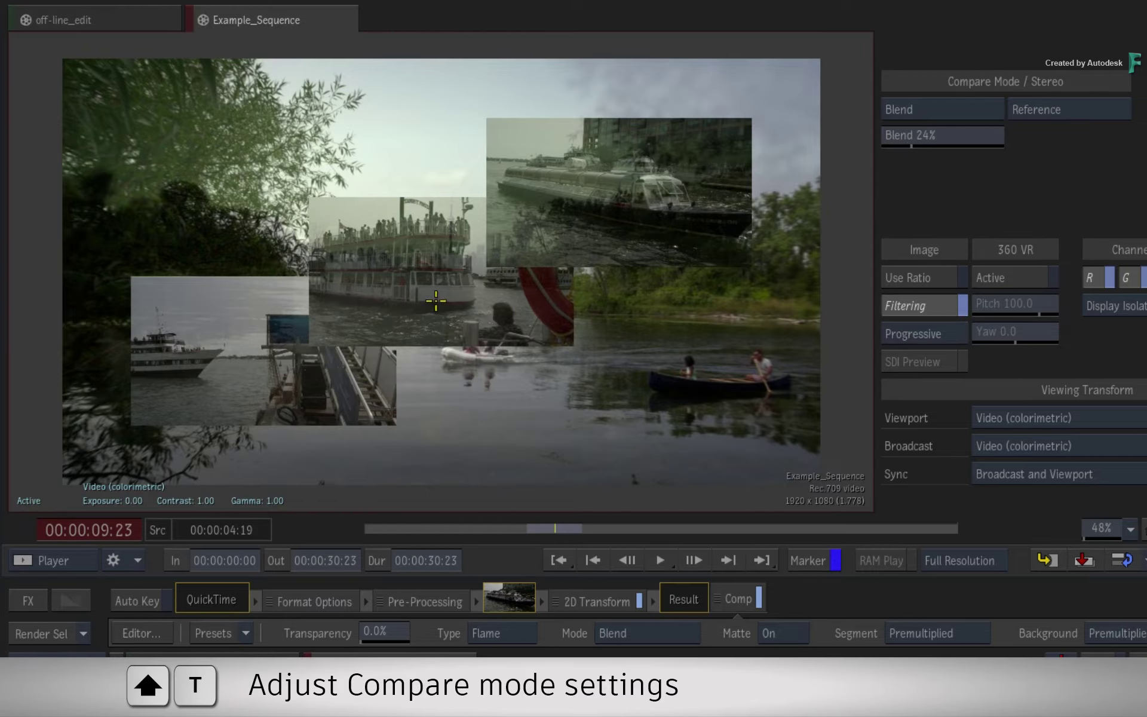
{"action": "left_click_drag", "start_coordinate": [412, 275], "coordinate": [440, 259]}
{"action": "left_click_drag", "start_coordinate": [973, 144], "coordinate": [972, 146]}
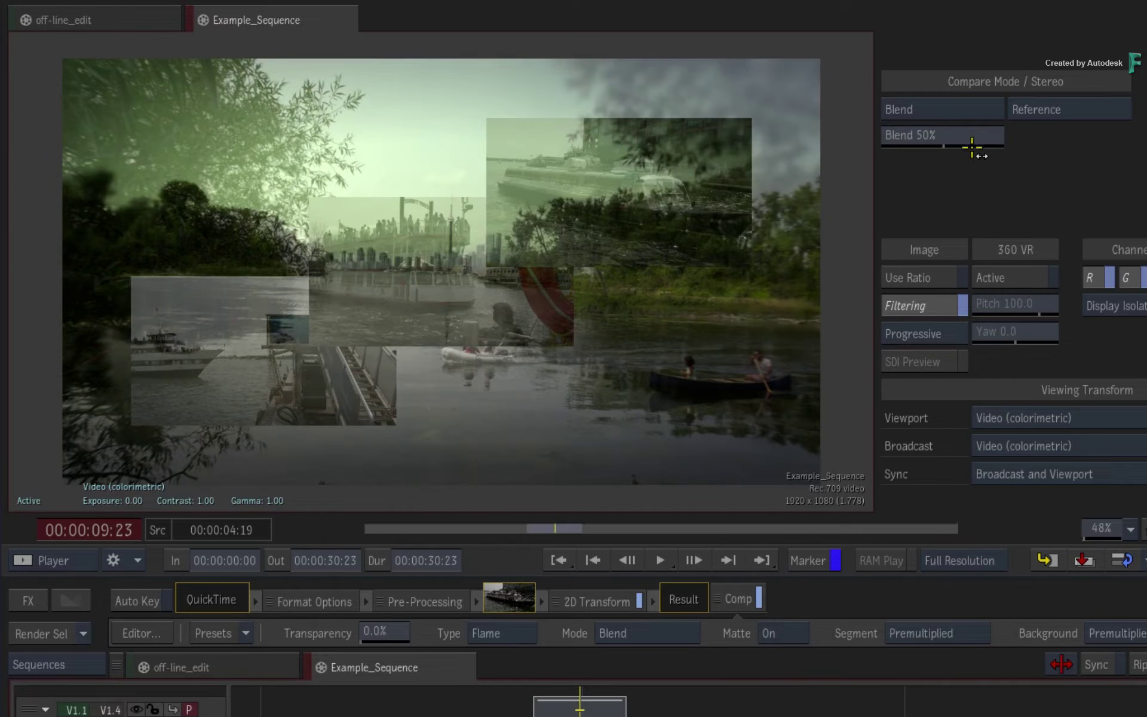
{"action": "left_click", "coordinate": [967, 105]}
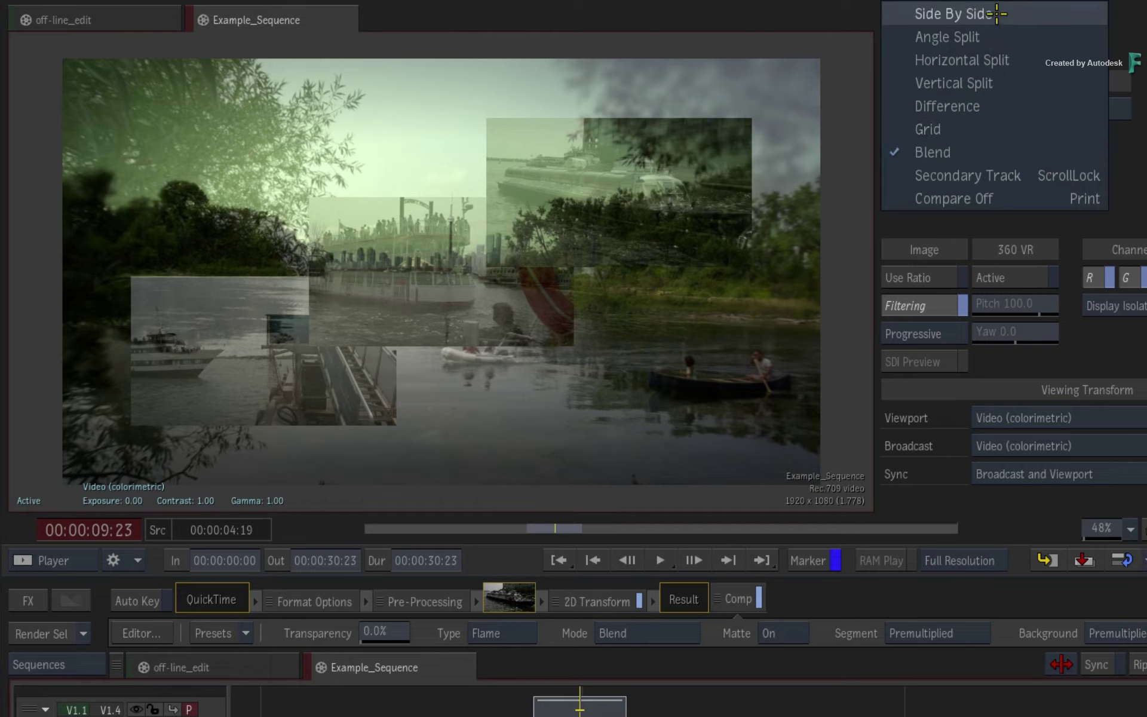
Switch to Grid compare, enlarge the squares to size 64 and beyond, then reset Size to 50
{"action": "left_click", "coordinate": [987, 129]}
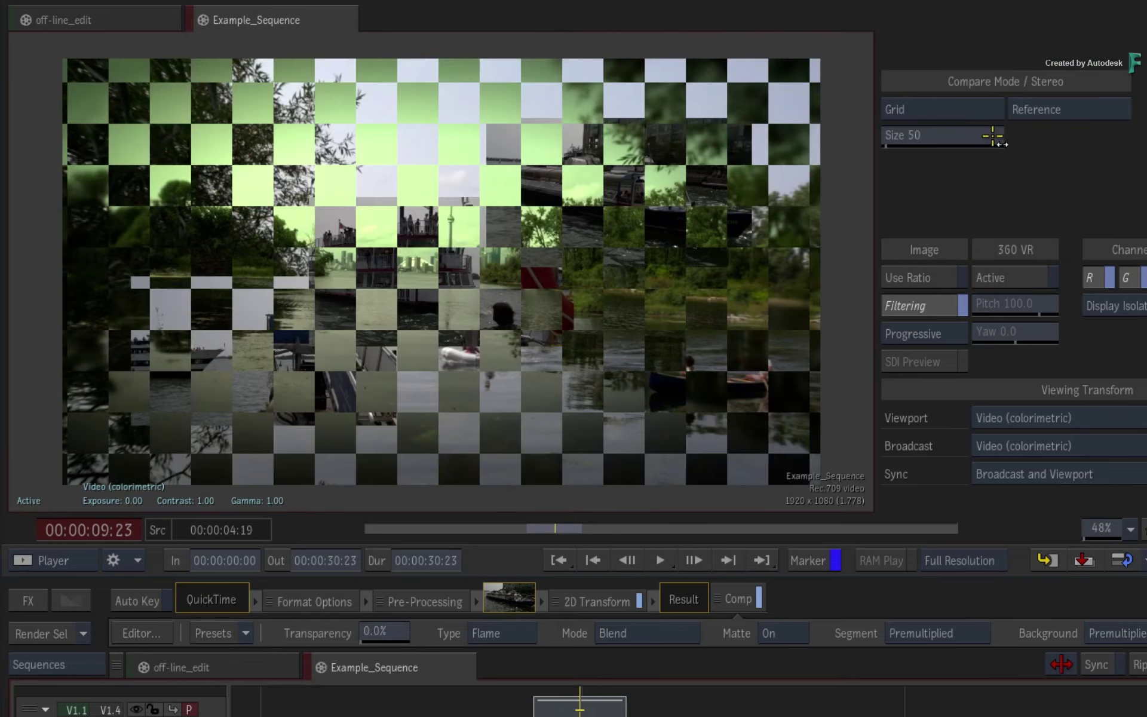
{"action": "left_click_drag", "start_coordinate": [935, 138], "coordinate": [942, 139]}
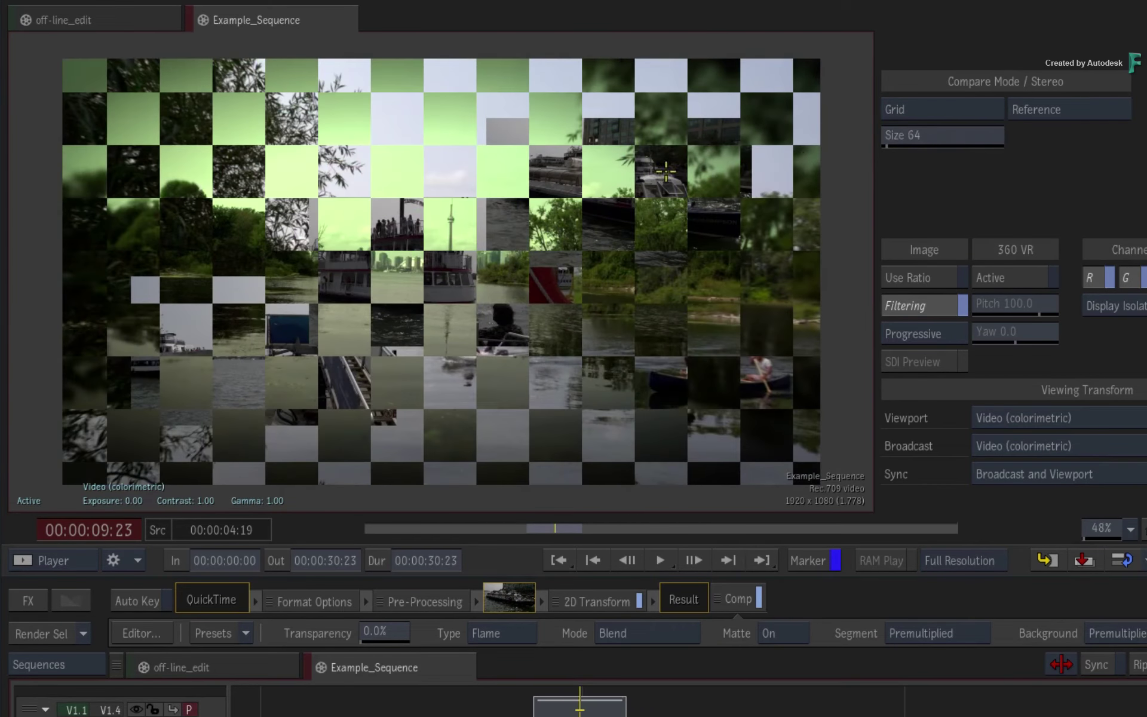
{"action": "key", "text": "shift+t"}
{"action": "left_click_drag", "start_coordinate": [394, 125], "coordinate": [413, 192]}
{"action": "left_click", "coordinate": [967, 140]}
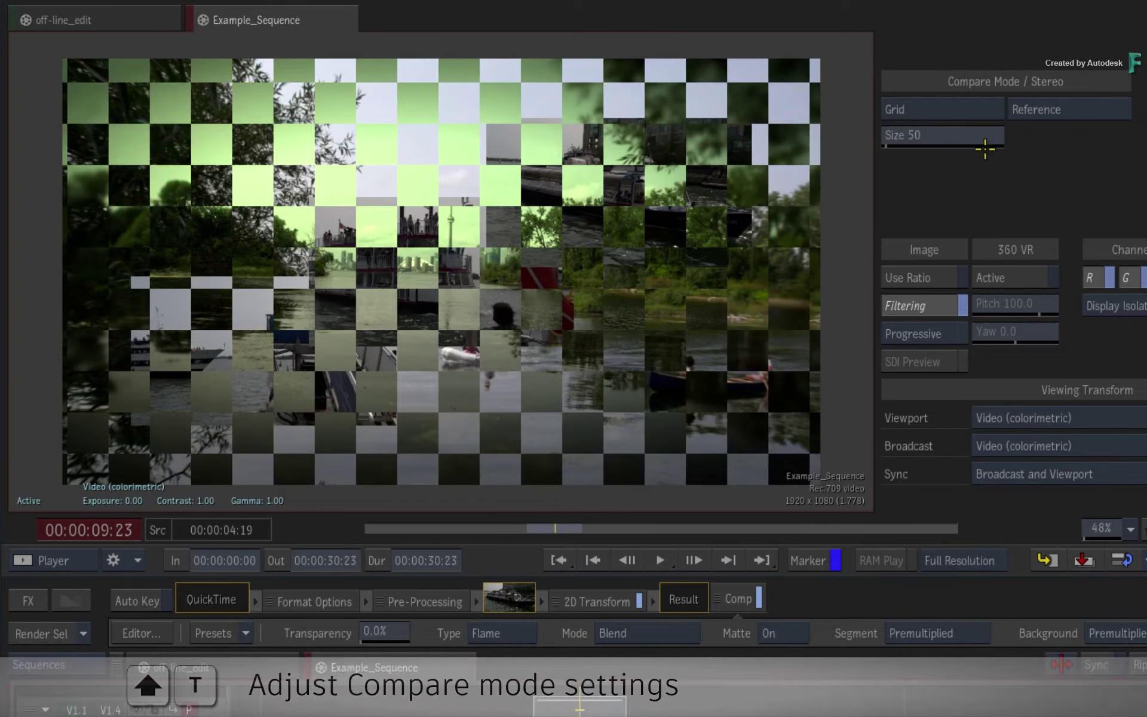
Switch the compare mode to Side By Side, then to Difference
{"action": "left_click", "coordinate": [994, 111]}
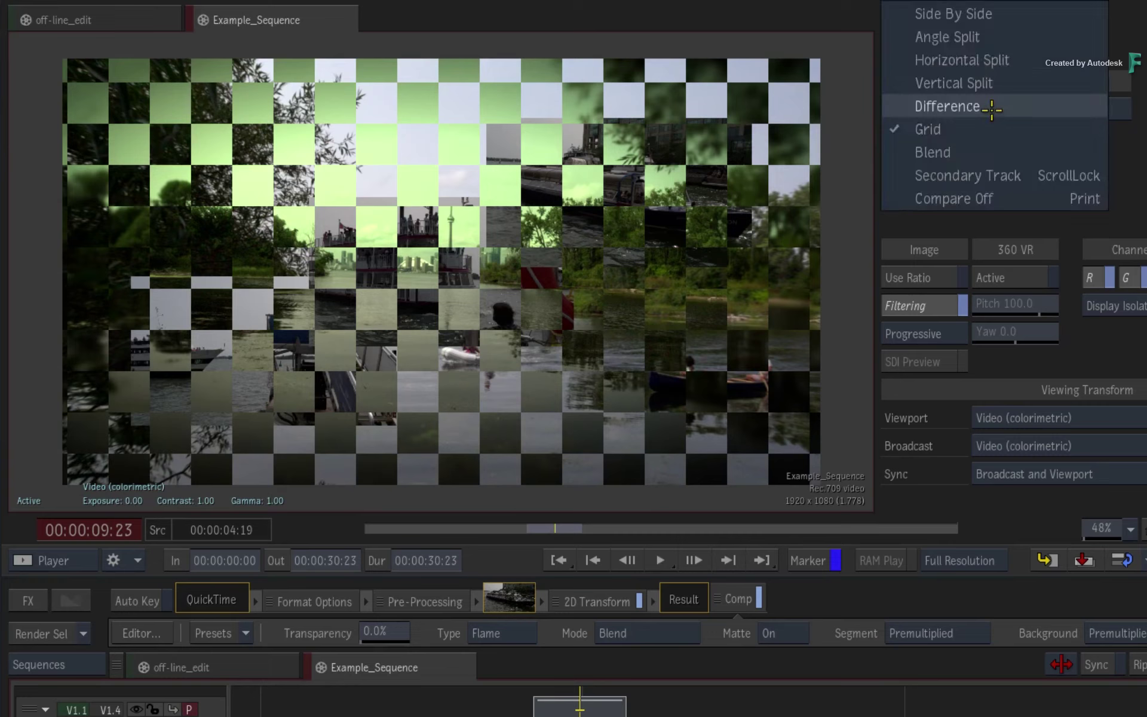
{"action": "left_click", "coordinate": [1000, 15]}
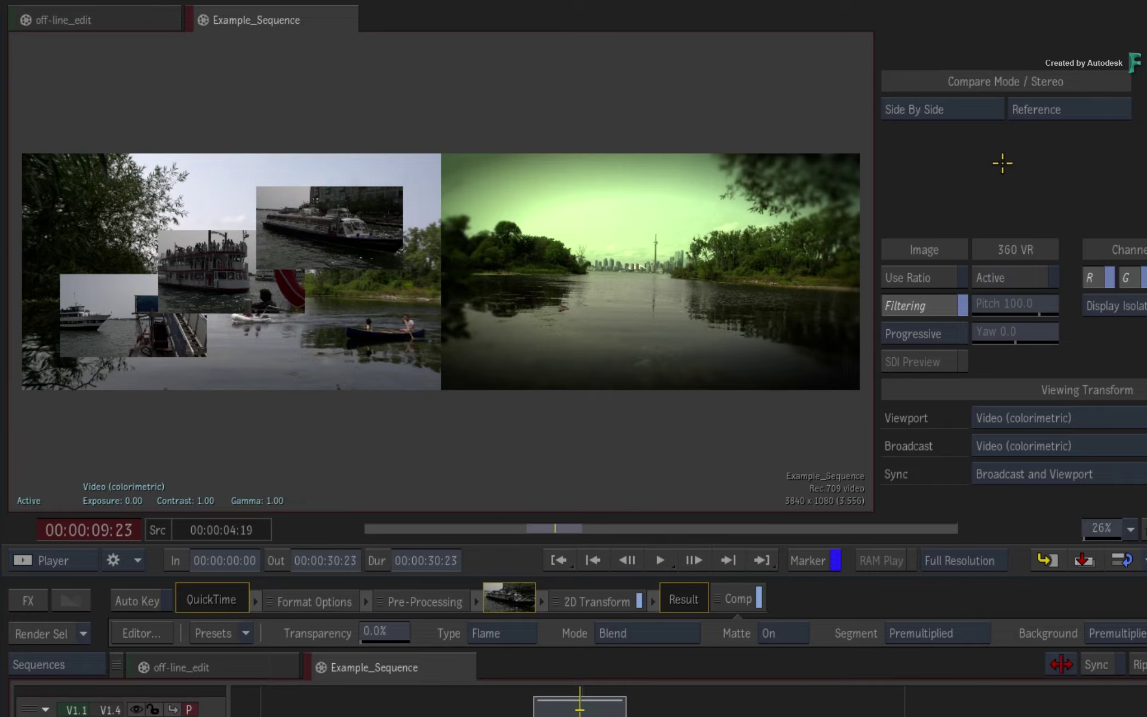
{"action": "left_click", "coordinate": [975, 107]}
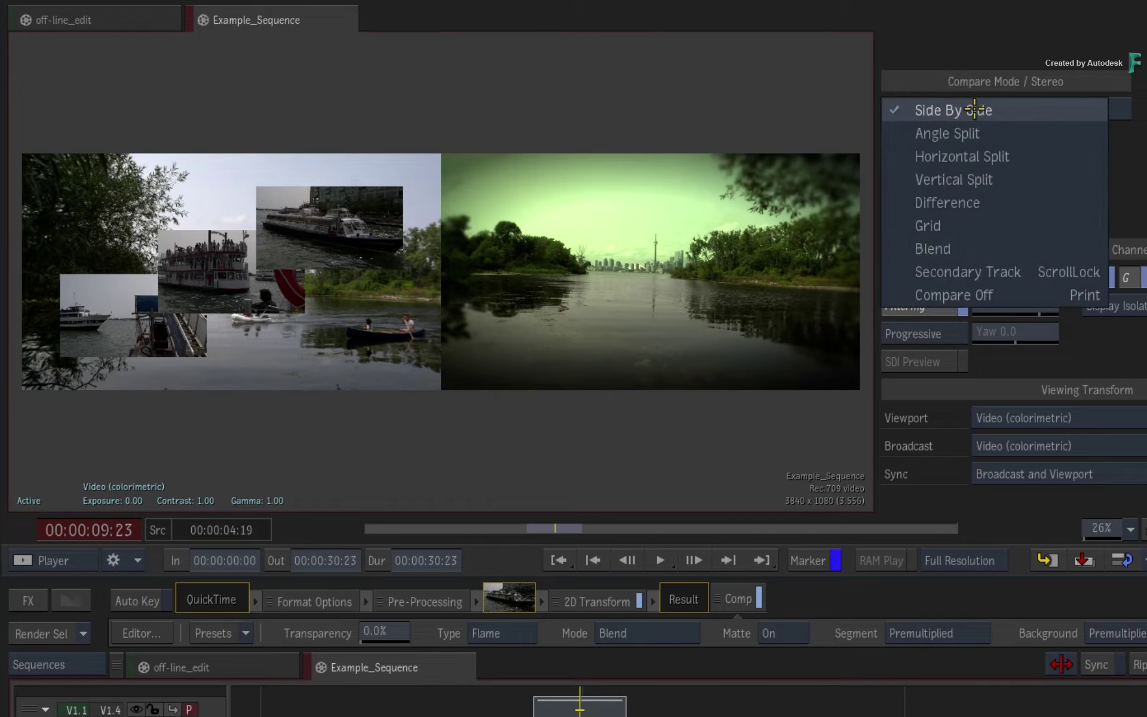
{"action": "left_click", "coordinate": [1001, 202]}
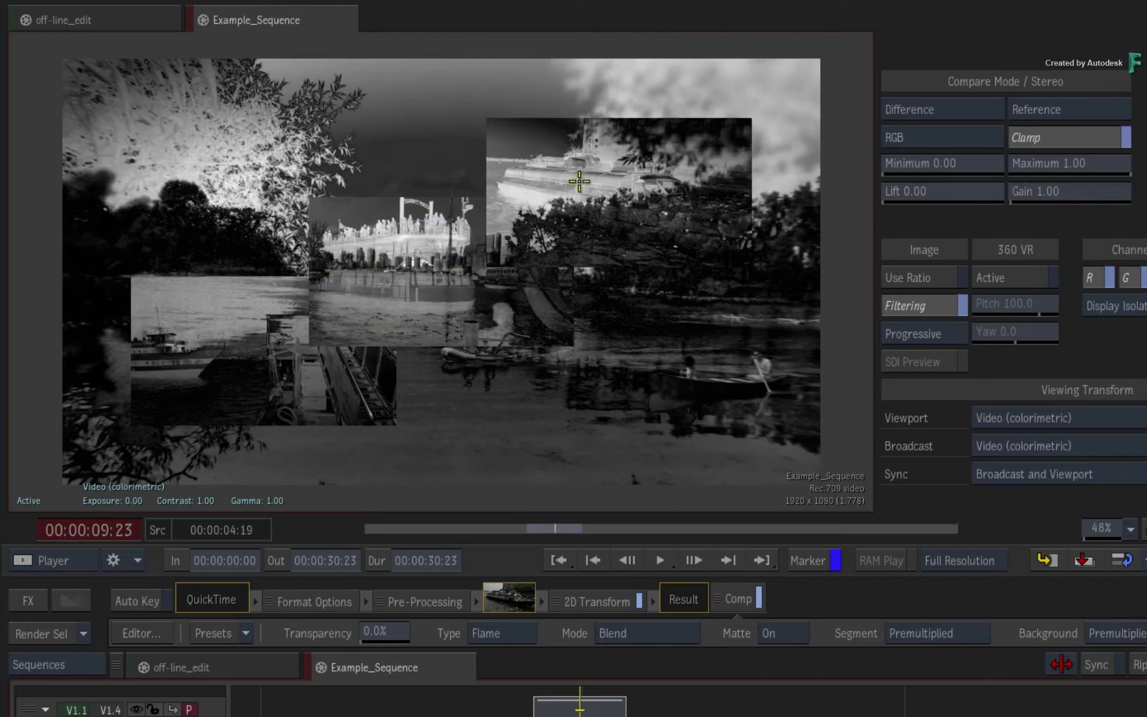
Raise the difference Gain, try Minimum, Maximum and Lift, then return Gain to 1.00
{"action": "key", "text": "shift+t"}
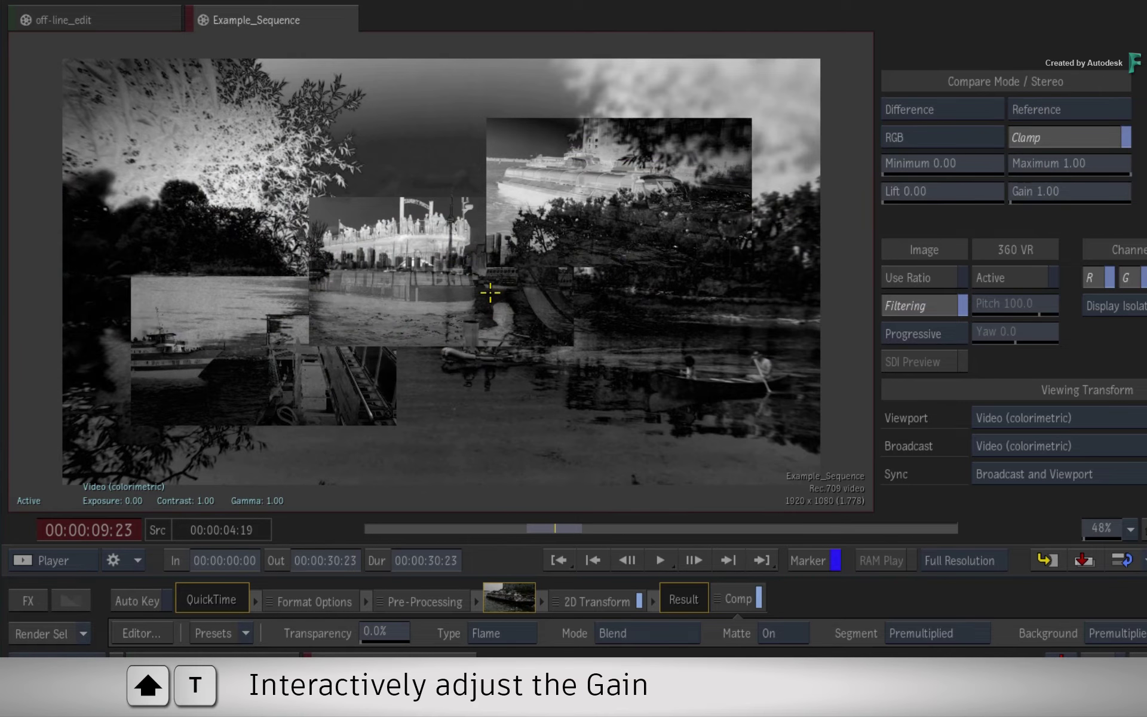
{"action": "left_click_drag", "start_coordinate": [490, 292], "coordinate": [560, 288]}
{"action": "key", "text": "shift+y"}
{"action": "key", "text": "shift+u"}
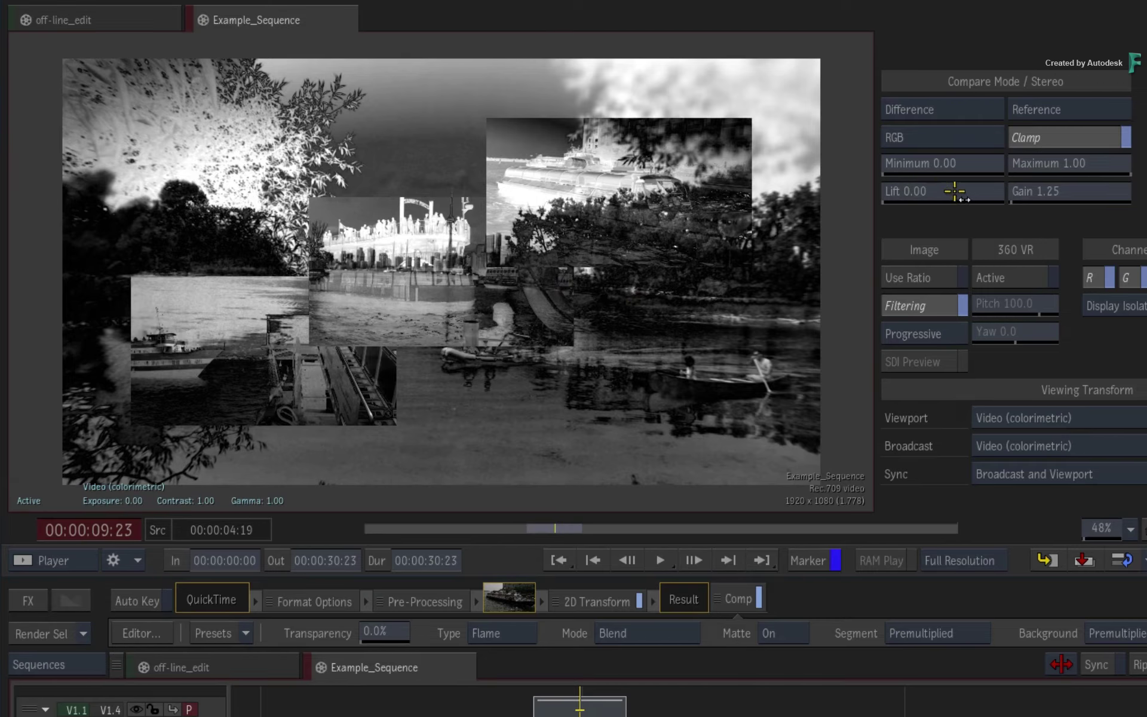
{"action": "left_click_drag", "start_coordinate": [954, 191], "coordinate": [907, 192]}
{"action": "left_click_drag", "start_coordinate": [1051, 205], "coordinate": [1043, 206]}
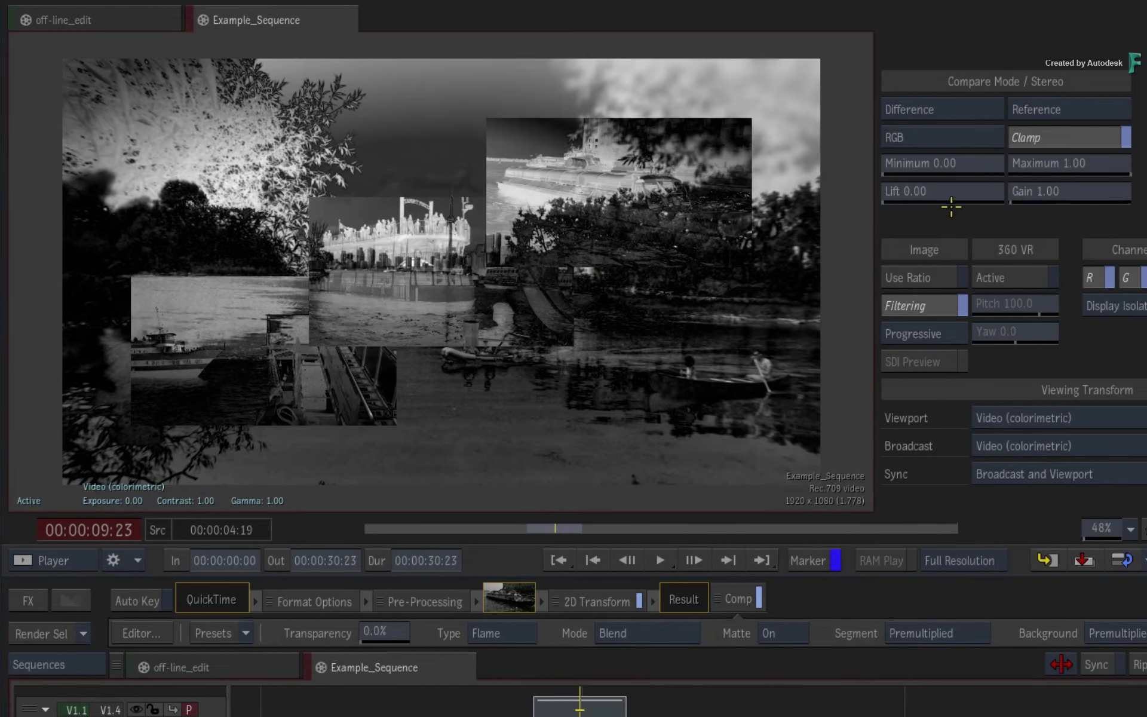
Switch the compare mode to Vertical Split, then Horizontal Split, then Angle Split
{"action": "left_click", "coordinate": [954, 105]}
{"action": "left_click", "coordinate": [961, 87]}
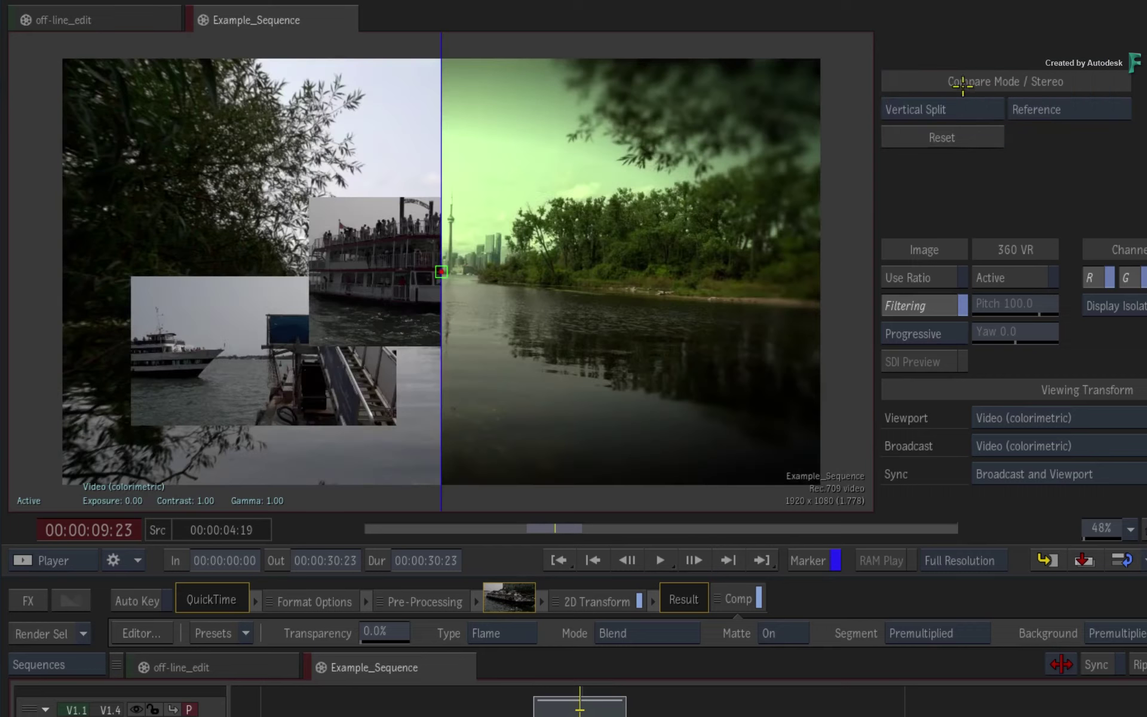
{"action": "left_click", "coordinate": [955, 110]}
{"action": "left_click", "coordinate": [970, 87]}
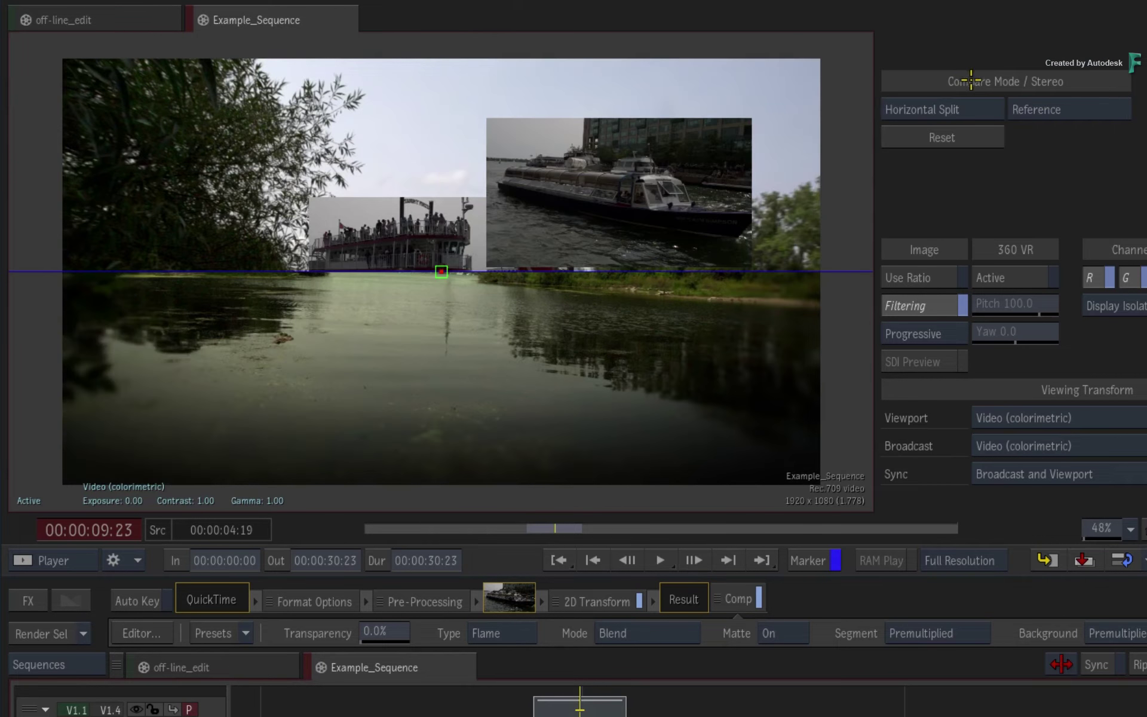
{"action": "left_click", "coordinate": [968, 108]}
{"action": "left_click", "coordinate": [981, 82]}
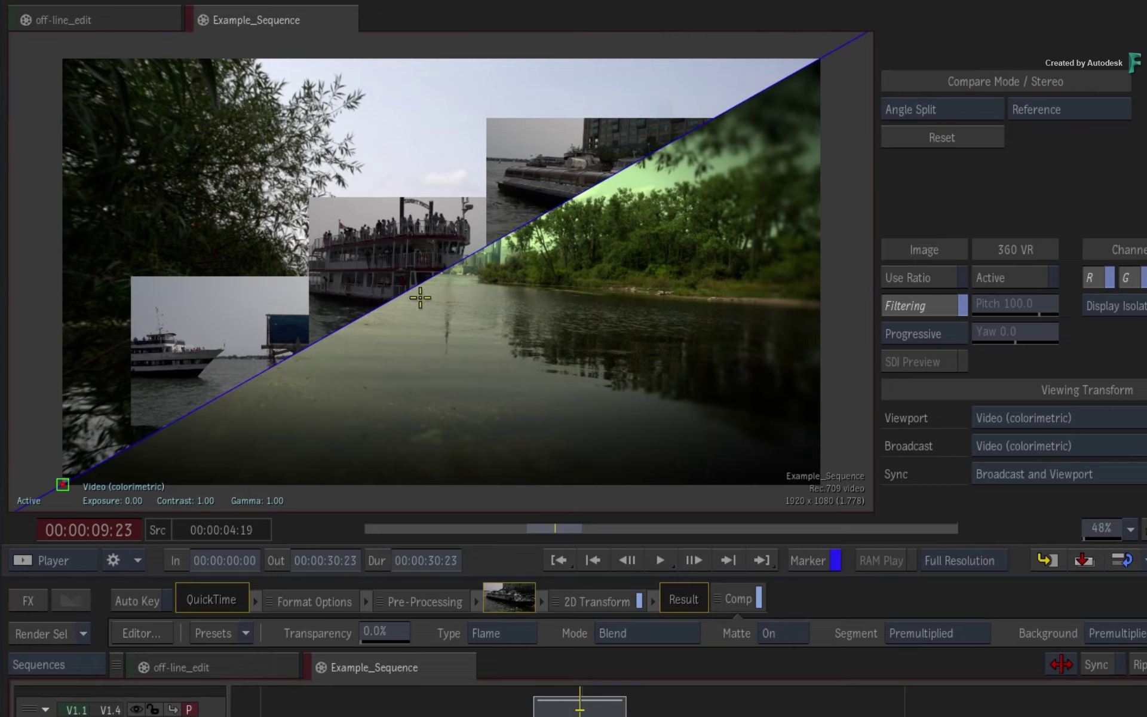
Move and snap the angle split divider to several positions, then reset it to the corner diagonal
{"action": "left_click_drag", "start_coordinate": [721, 113], "coordinate": [417, 291]}
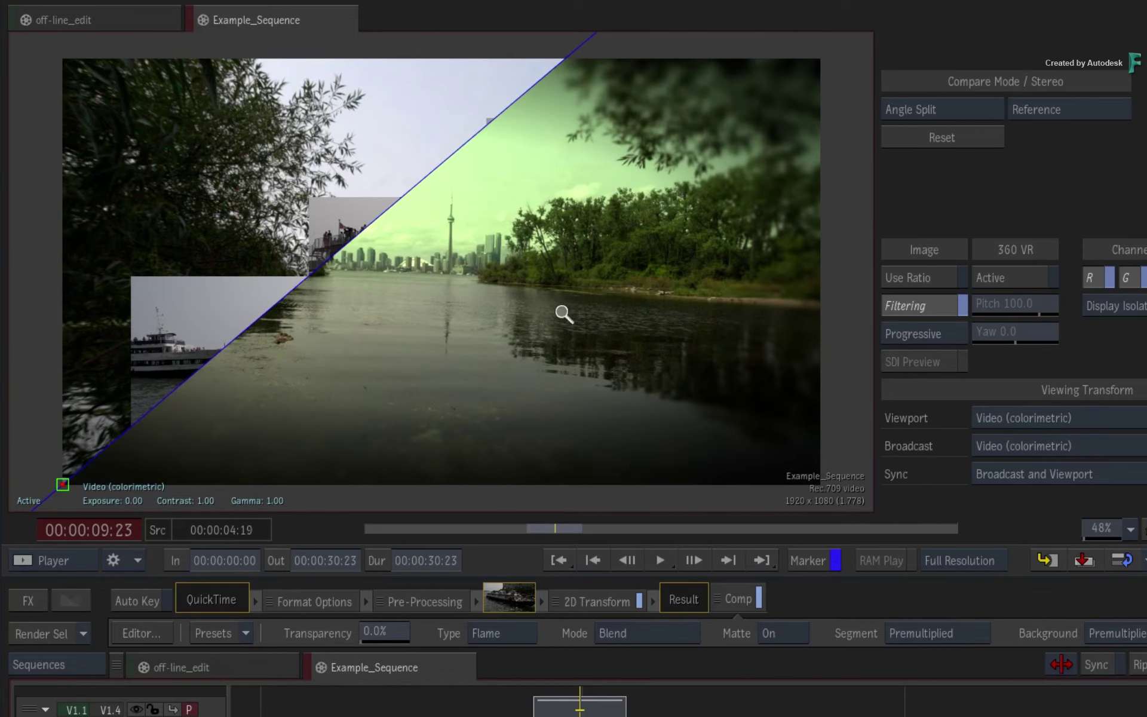
{"action": "scroll", "coordinate": [563, 313], "scroll_direction": "down", "scroll_amount": 3}
{"action": "left_click_drag", "start_coordinate": [110, 457], "coordinate": [579, 454]}
{"action": "left_click_drag", "start_coordinate": [672, 387], "coordinate": [559, 355]}
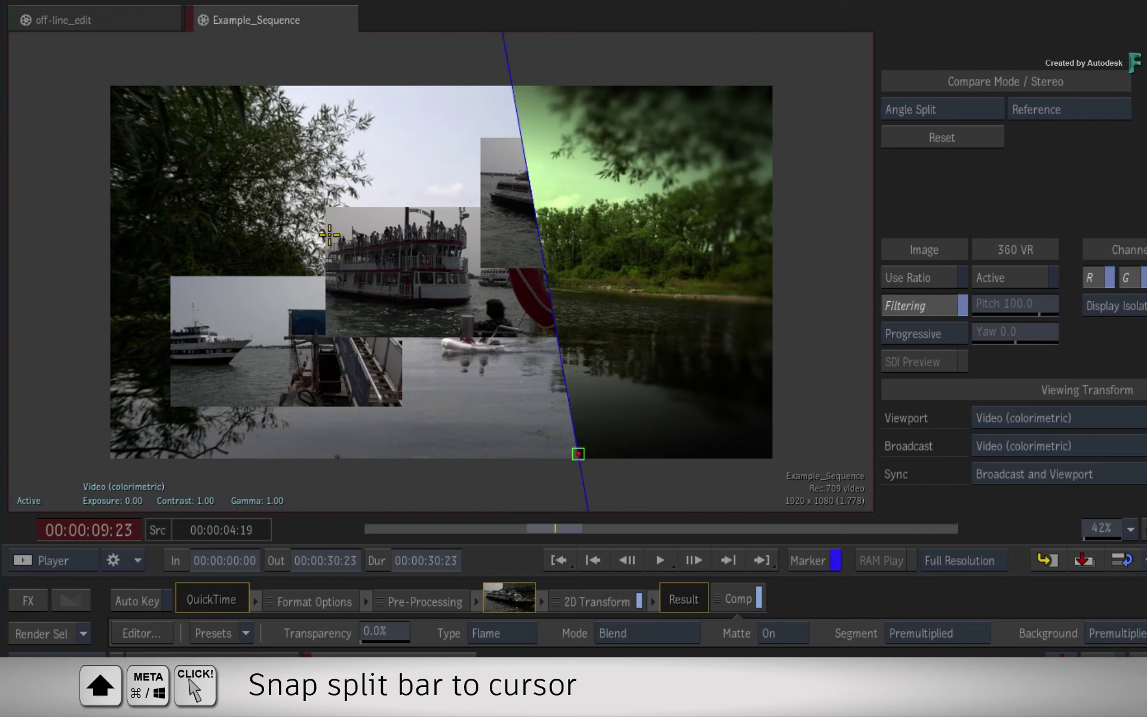
{"action": "left_click", "coordinate": [301, 269], "text": "shift+super"}
{"action": "left_click", "coordinate": [696, 245], "text": "shift+super"}
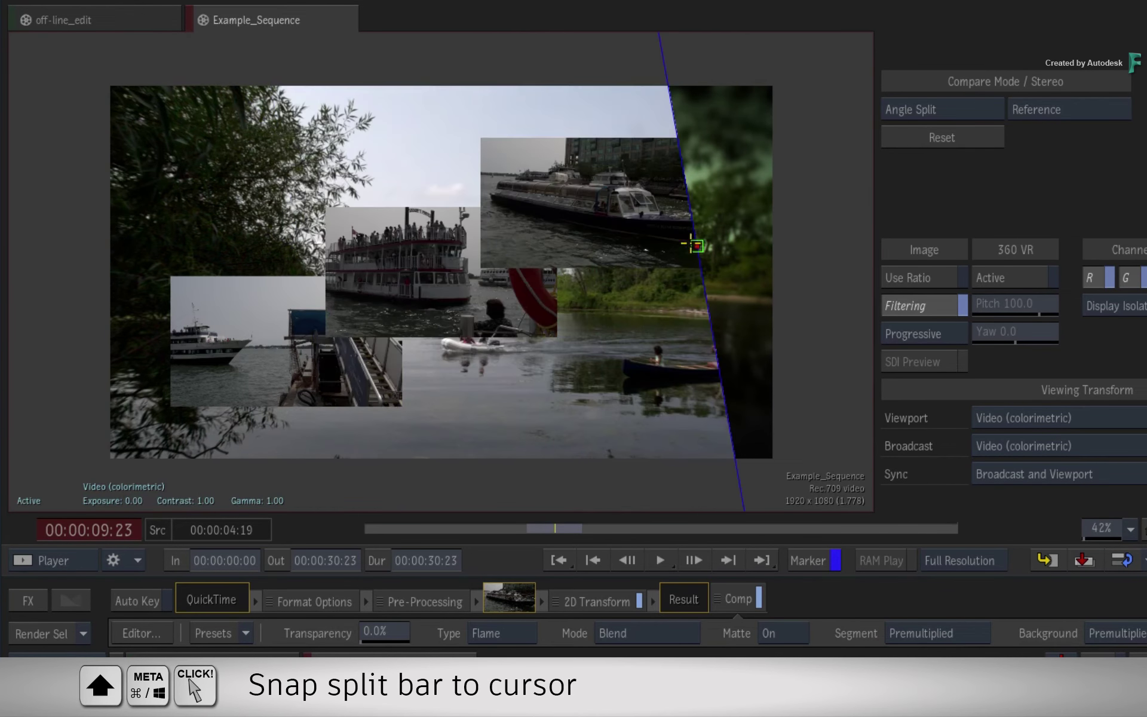
{"action": "left_click", "coordinate": [271, 265], "text": "shift+super"}
{"action": "left_click", "coordinate": [588, 257], "text": "shift+super"}
{"action": "left_click", "coordinate": [320, 265], "text": "shift+super"}
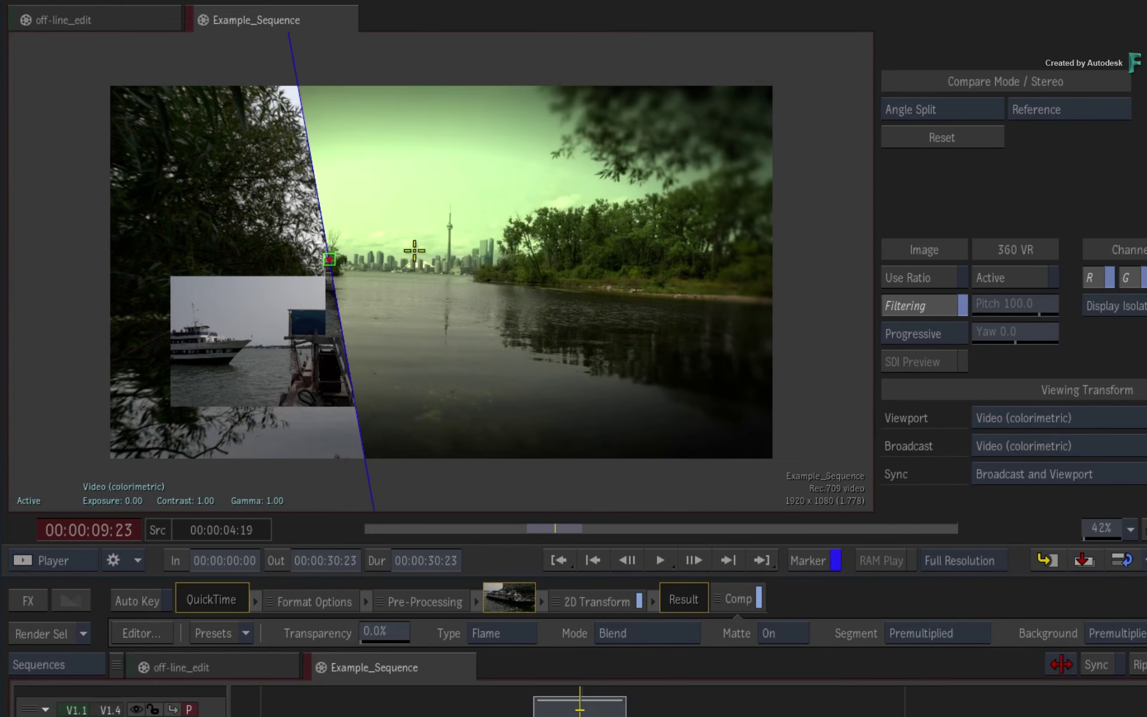
{"action": "left_click", "coordinate": [974, 136]}
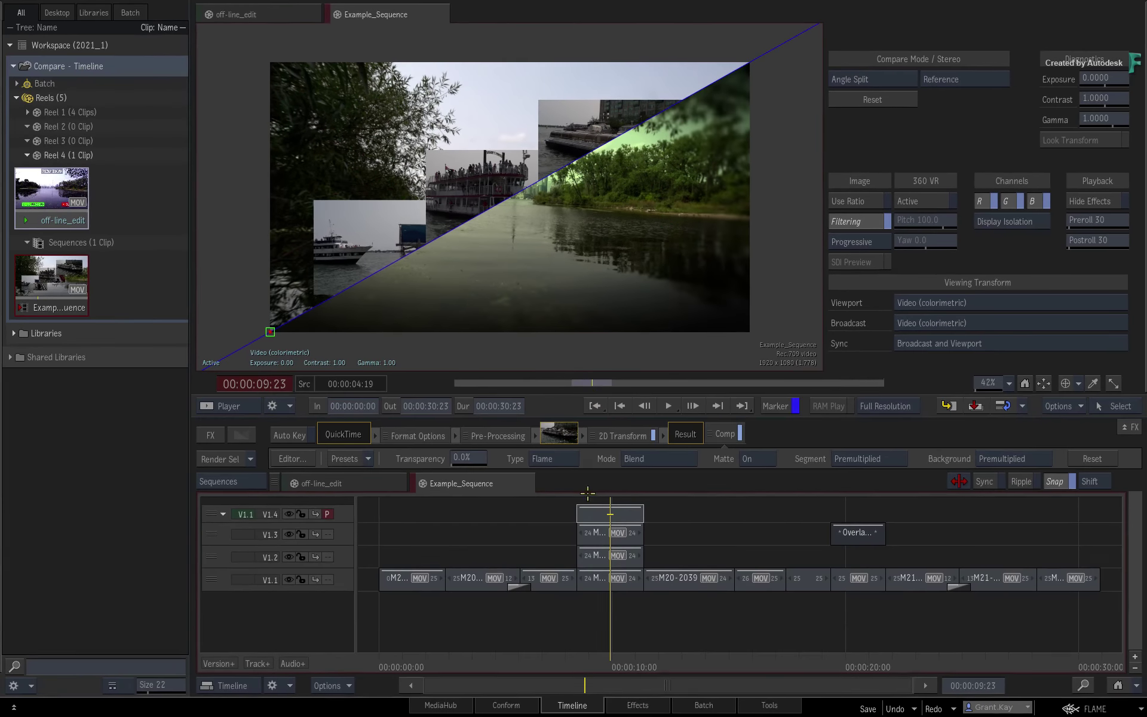
Set the compare mode to Compare Off and scrub through Example_Sequence to view it alone
{"action": "left_click_drag", "start_coordinate": [599, 647], "coordinate": [624, 623]}
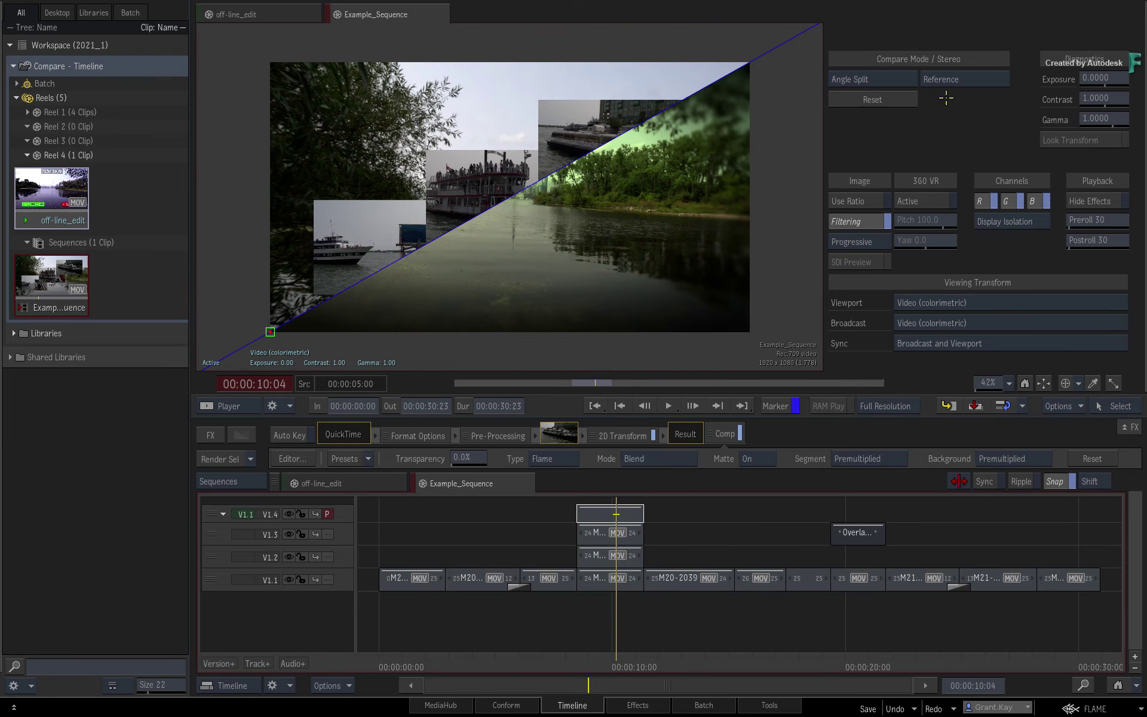
{"action": "left_click", "coordinate": [907, 79]}
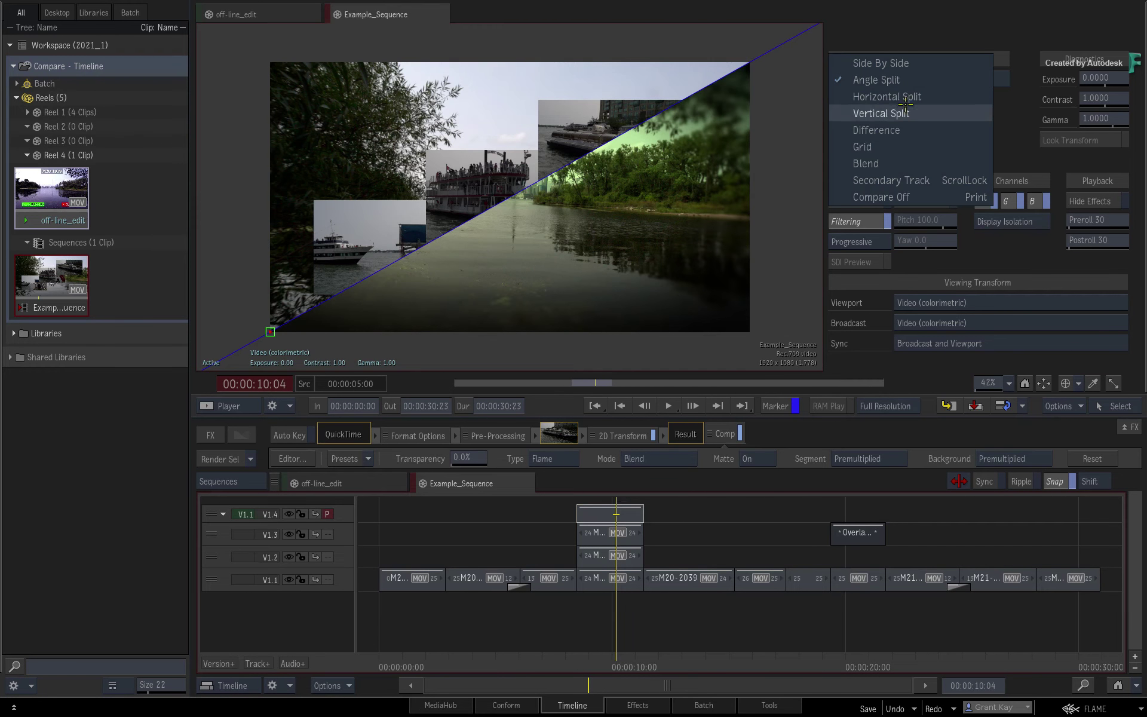
{"action": "left_click", "coordinate": [906, 197]}
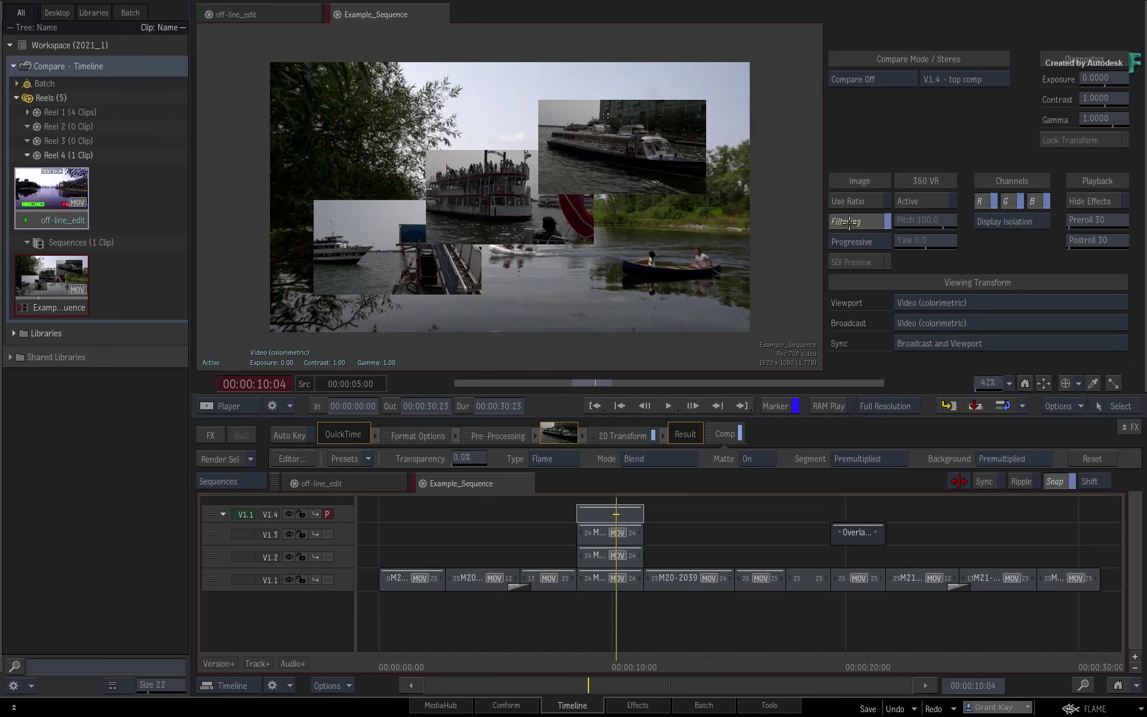
{"action": "left_click_drag", "start_coordinate": [602, 676], "coordinate": [382, 609]}
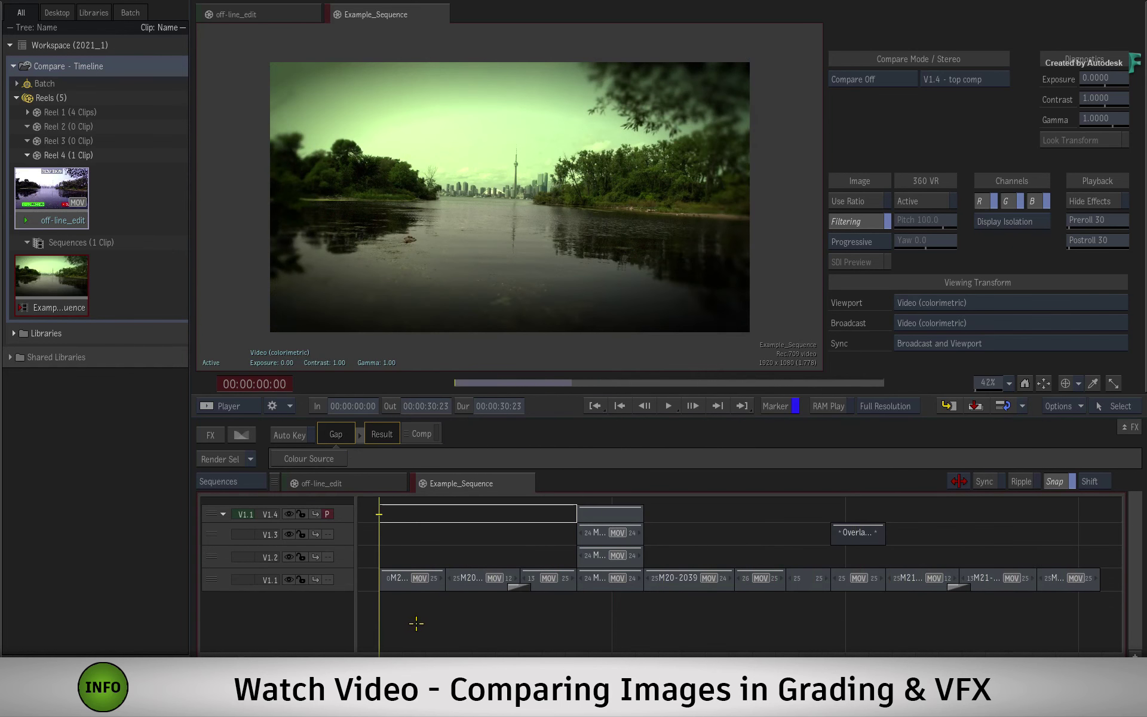